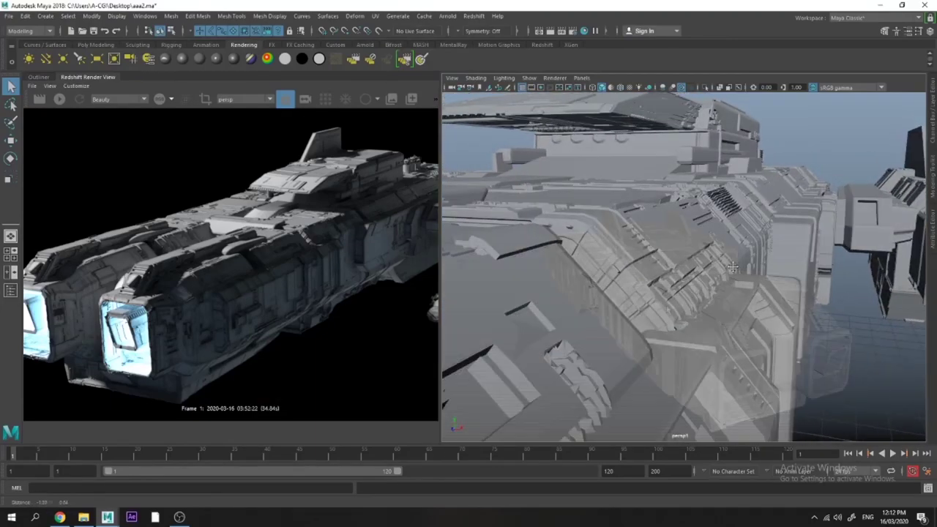
# Examine the finished spaceship model from several angles together with its render.
pyautogui.scroll(-10, 687, 285)
pyautogui.click(663, 296)
pyautogui.keyDown('alt'); pyautogui.moveTo(603, 311); pyautogui.dragTo(688, 322); pyautogui.keyUp('alt')
pyautogui.moveTo(559, 202); pyautogui.dragTo(798, 347)
pyautogui.scroll(8, 627, 285)
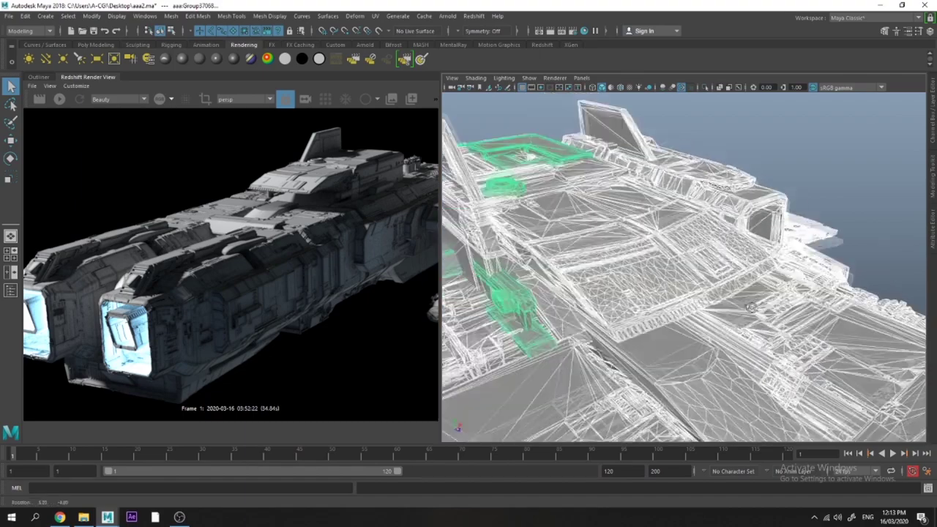
pyautogui.moveTo(717, 287)
pyautogui.keyDown('alt'); pyautogui.mouseDown()
pyautogui.moveTo(634, 272)
pyautogui.moveTo(677, 277)
pyautogui.mouseUp(); pyautogui.keyUp('alt')
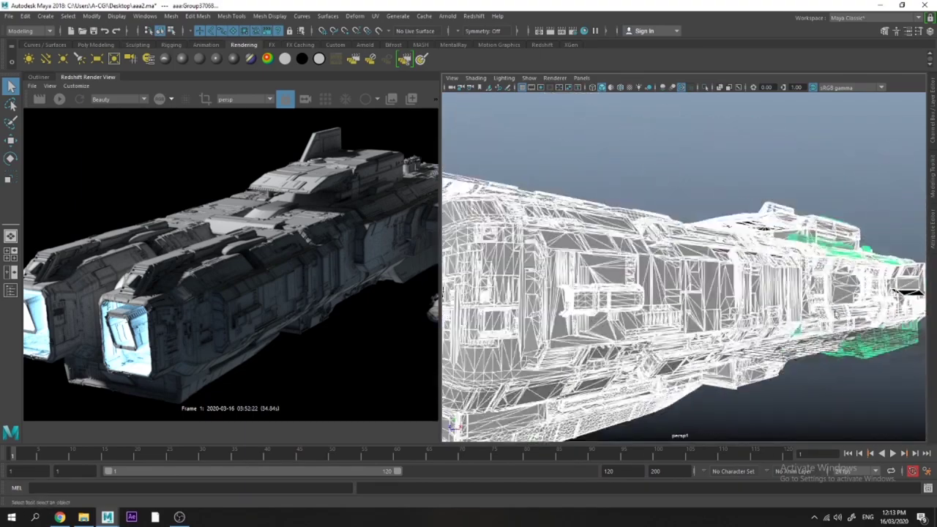
pyautogui.click(673, 376)
pyautogui.moveTo(324, 301)
pyautogui.mouseDown()
pyautogui.moveTo(251, 272)
pyautogui.moveTo(278, 289)
pyautogui.moveTo(165, 313)
pyautogui.mouseUp()
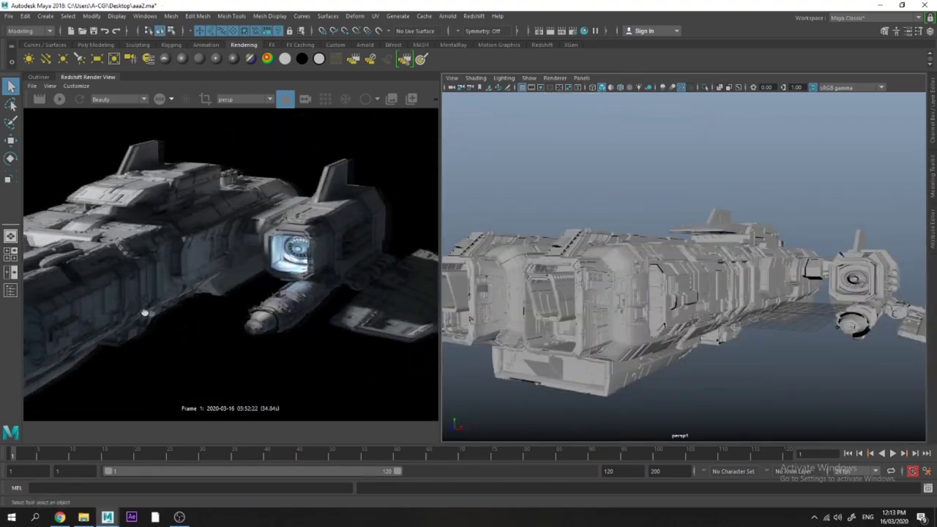
# Collapse the docked render view and start a new empty scene.
pyautogui.click(86, 77)
pyautogui.click(9, 16)
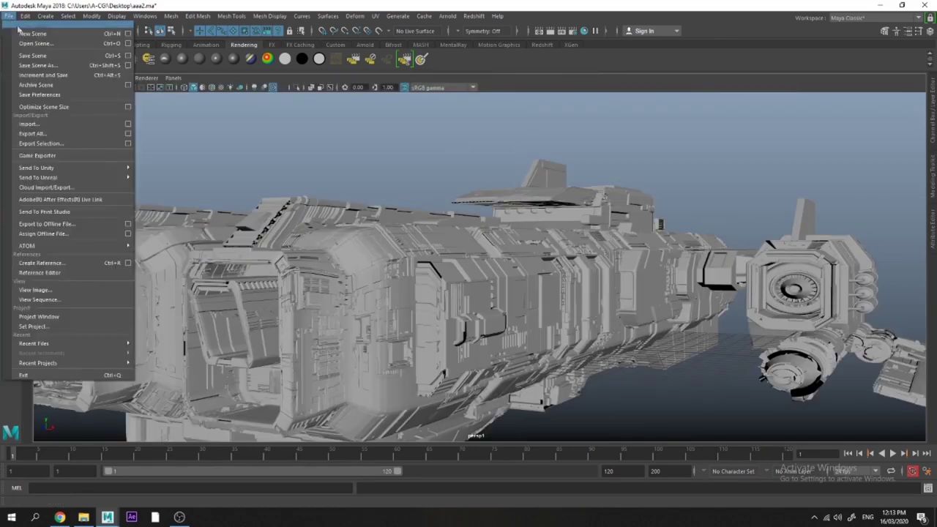
pyautogui.click(33, 22)
pyautogui.click(468, 261)
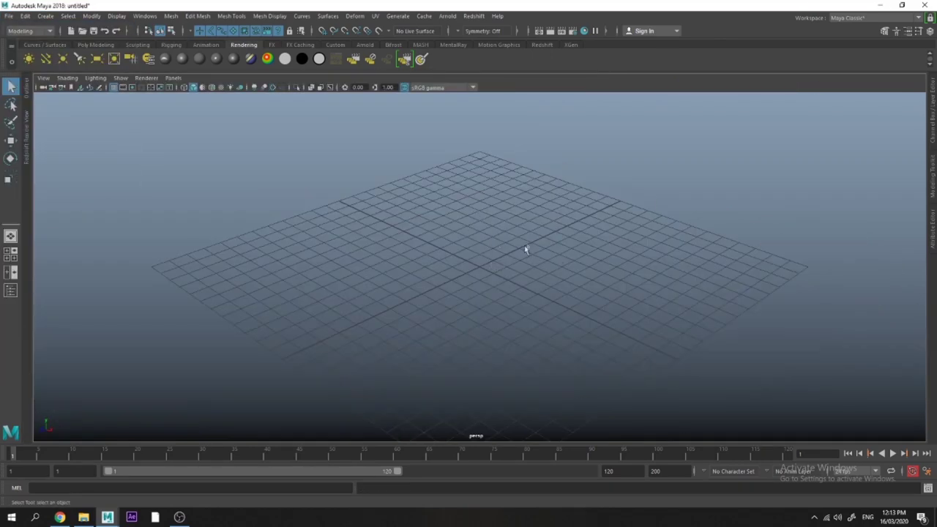
# Set up two polygon tori, one upright and a copy moved beside it and rotated 90 degrees to lie flat.
pyautogui.keyDown('alt'); pyautogui.moveTo(525, 249); pyautogui.dragTo(543, 225); pyautogui.keyUp('alt')
pyautogui.keyDown('alt'); pyautogui.moveTo(543, 225); pyautogui.dragTo(489, 226, button='right'); pyautogui.keyUp('alt')
pyautogui.keyDown('alt'); pyautogui.moveTo(490, 226); pyautogui.dragTo(488, 243); pyautogui.keyUp('alt')
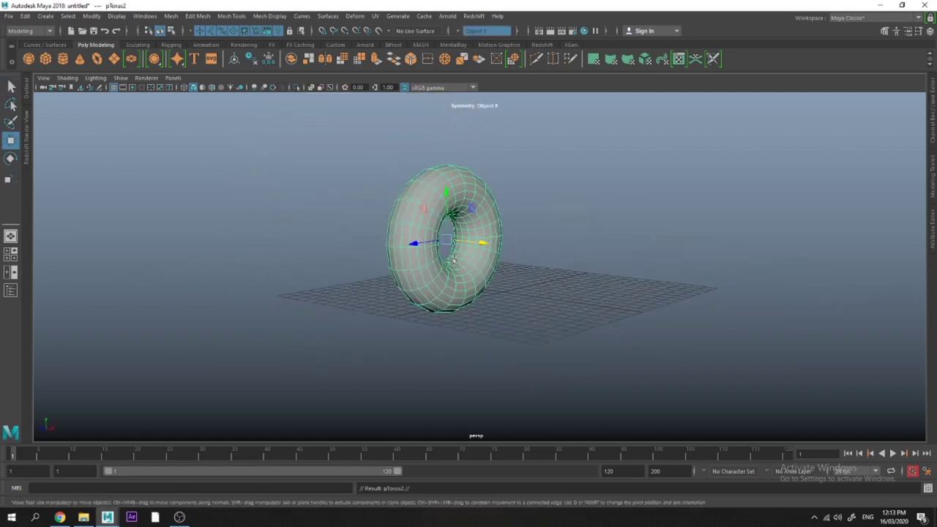
pyautogui.keyDown('alt'); pyautogui.moveTo(451, 260); pyautogui.dragTo(403, 259); pyautogui.keyUp('alt')
pyautogui.moveTo(393, 249); pyautogui.dragTo(483, 234)
pyautogui.press('e')
pyautogui.moveTo(546, 223); pyautogui.dragTo(528, 192)
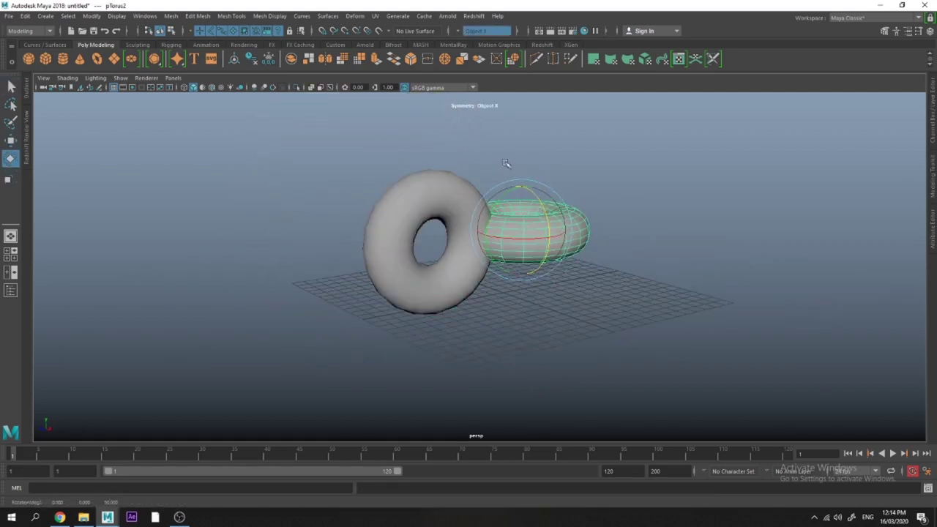
pyautogui.moveTo(521, 231); pyautogui.dragTo(543, 295)
pyautogui.press('q')
# Scale the flat-lying torus to 0.628 in X and 1.177 in Y and Z, and reposition it with a slight tilt.
pyautogui.click(555, 169)
pyautogui.click(543, 294)
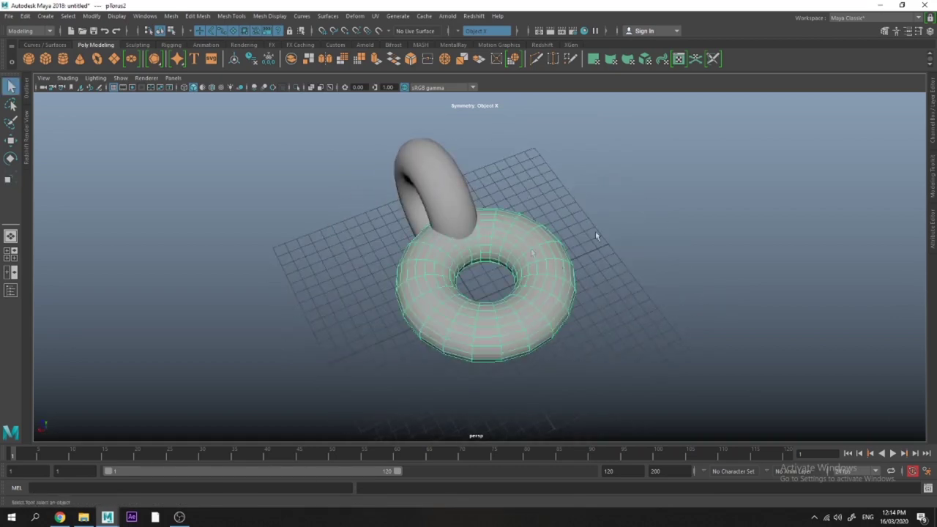
pyautogui.hotkey('ctrl', 'z')
pyautogui.keyDown('alt'); pyautogui.moveTo(595, 233); pyautogui.dragTo(526, 199); pyautogui.keyUp('alt')
pyautogui.hotkey('ctrl', 'z')
pyautogui.press('q')
pyautogui.click(931, 116)
pyautogui.press('r')
pyautogui.moveTo(397, 206); pyautogui.dragTo(401, 227)
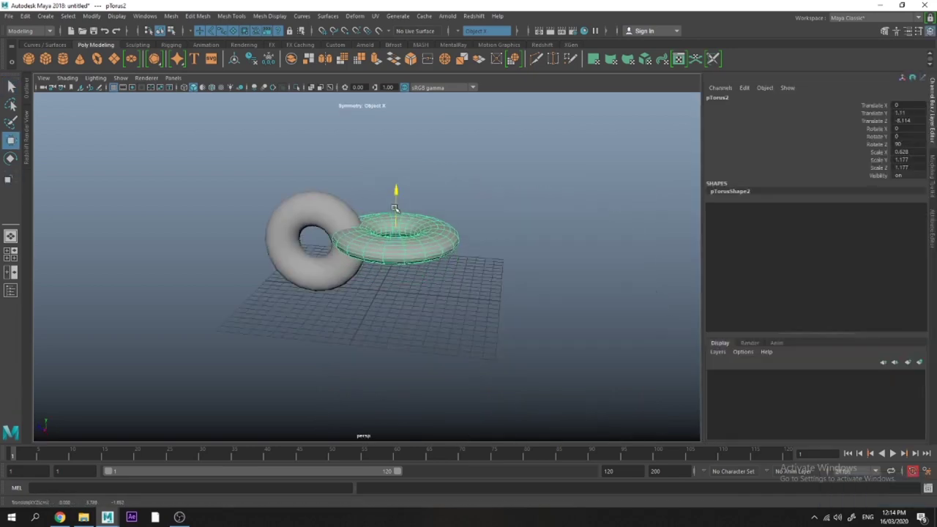
# Scale the upright torus uniformly to about 0.878 and shift it slightly along Z.
pyautogui.press('q')
pyautogui.click(325, 246)
pyautogui.press('r')
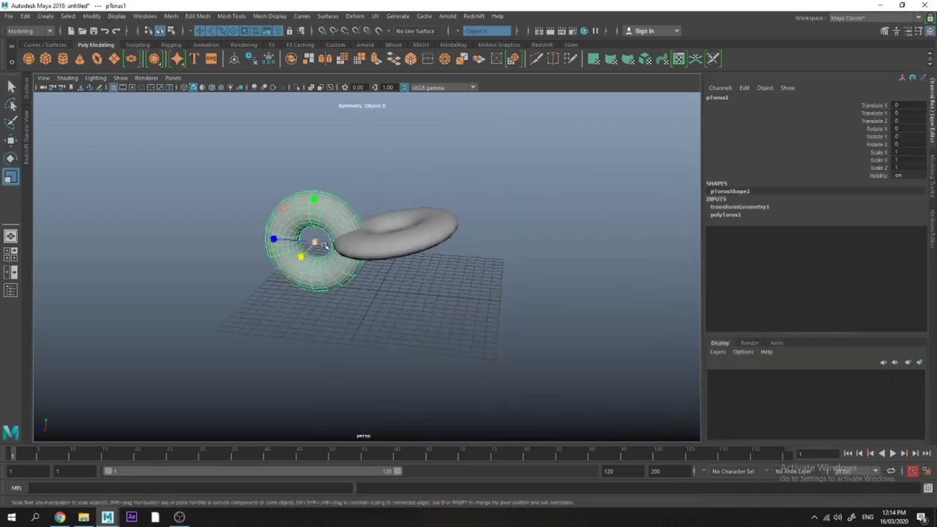
pyautogui.moveTo(303, 242); pyautogui.dragTo(301, 242)
pyautogui.press('q')
pyautogui.click(456, 162)
# Delete two neighbouring face loops from the flat-lying torus to cut a gap opposite the upright ring.
pyautogui.keyDown('alt'); pyautogui.moveTo(456, 163); pyautogui.dragTo(428, 241); pyautogui.keyUp('alt')
pyautogui.scroll(5, 425, 252)
pyautogui.click(421, 260)
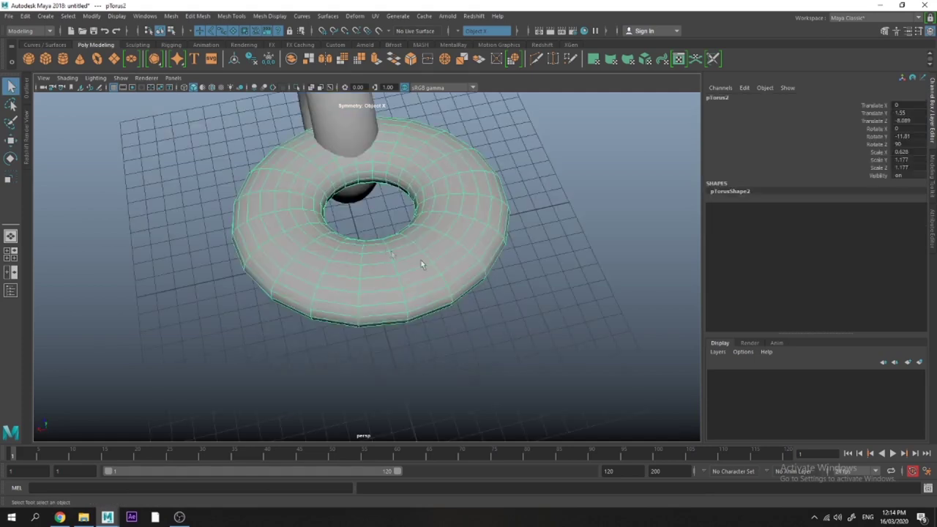
pyautogui.moveTo(381, 226); pyautogui.dragTo(384, 256, button='right')
pyautogui.click(374, 250)
pyautogui.press('Delete')
pyautogui.click(398, 246)
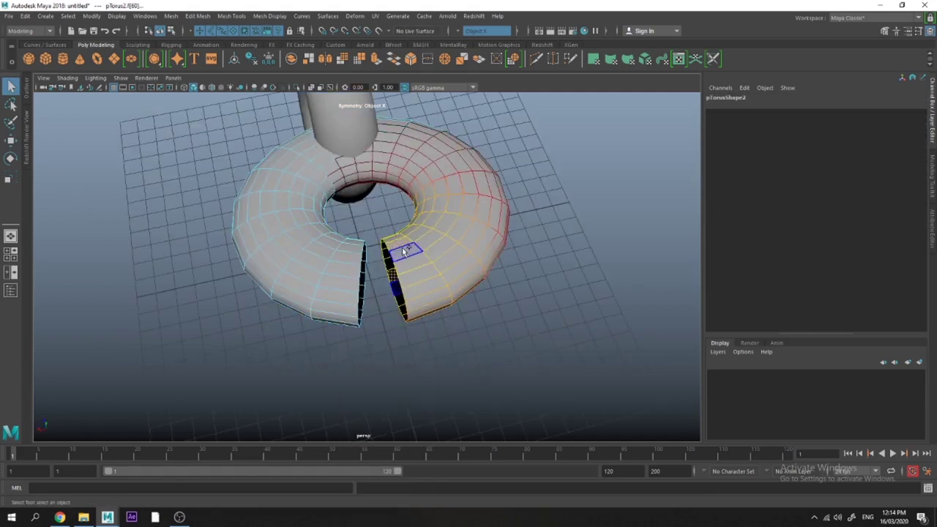
pyautogui.press('Delete')
# Freeze the transformations of the cut torus.
pyautogui.moveTo(429, 226); pyautogui.dragTo(560, 137, button='right')
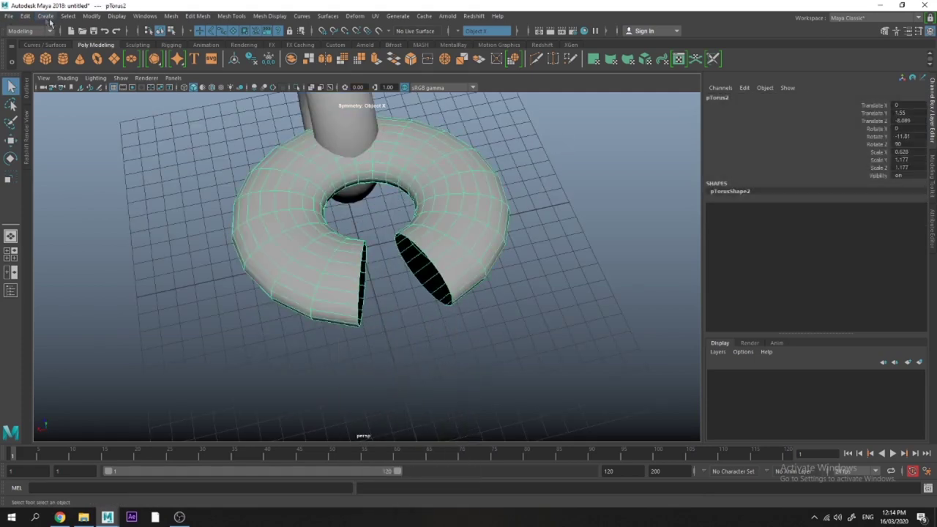
pyautogui.click(92, 16)
pyautogui.click(144, 61)
pyautogui.click(356, 123)
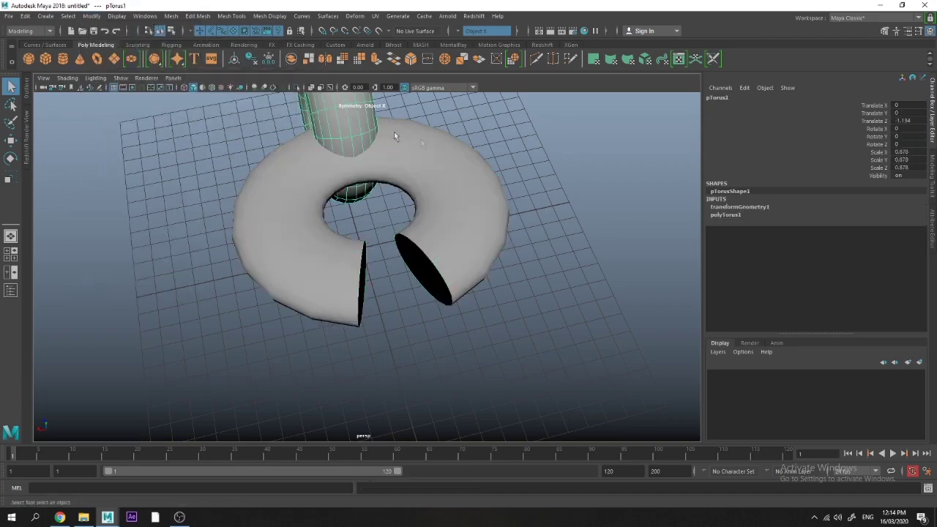
# Delete more end face loops symmetrically from the cut torus to widen its gap evenly.
pyautogui.scroll(-3, 449, 145)
pyautogui.keyDown('alt'); pyautogui.moveTo(449, 145); pyautogui.dragTo(425, 274); pyautogui.keyUp('alt')
pyautogui.click(419, 275)
pyautogui.moveTo(424, 274); pyautogui.dragTo(423, 302, button='right')
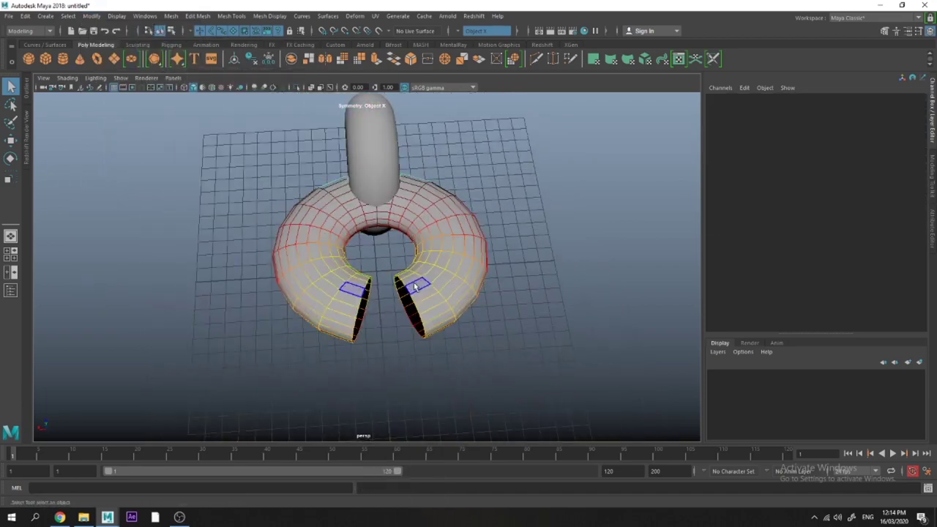
pyautogui.press('Delete')
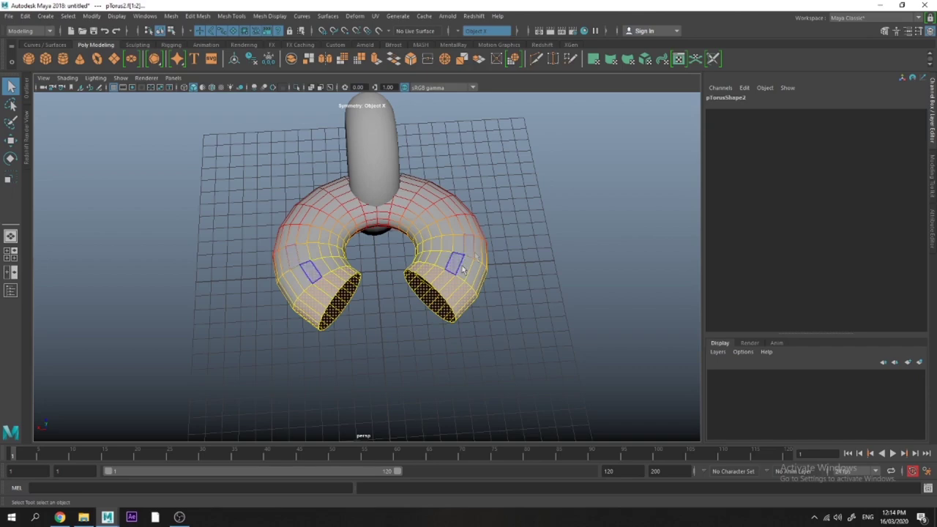
# Move and scale the faces at both open ends of the cut torus to stretch it into two long arms.
pyautogui.moveTo(286, 221)
pyautogui.keyDown('alt'); pyautogui.mouseDown()
pyautogui.moveTo(502, 185)
pyautogui.moveTo(497, 227)
pyautogui.moveTo(290, 146)
pyautogui.moveTo(245, 204)
pyautogui.moveTo(328, 202)
pyautogui.moveTo(299, 227)
pyautogui.mouseUp(); pyautogui.keyUp('alt')
pyautogui.press('w')
pyautogui.press('r')
pyautogui.press('q')
pyautogui.moveTo(297, 226); pyautogui.dragTo(341, 211, button='right')
# Extrude the open border edges of both arms and scale, move and rotate them into long narrow tips.
pyautogui.keyDown('alt'); pyautogui.moveTo(446, 179); pyautogui.dragTo(422, 240); pyautogui.keyUp('alt')
pyautogui.click(391, 209)
pyautogui.moveTo(422, 240); pyautogui.dragTo(430, 176, button='right')
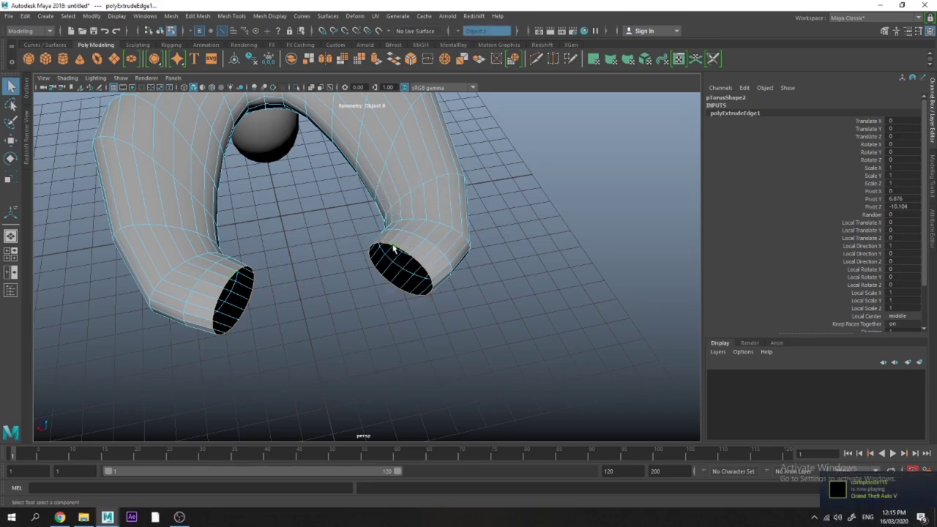
pyautogui.press('r')
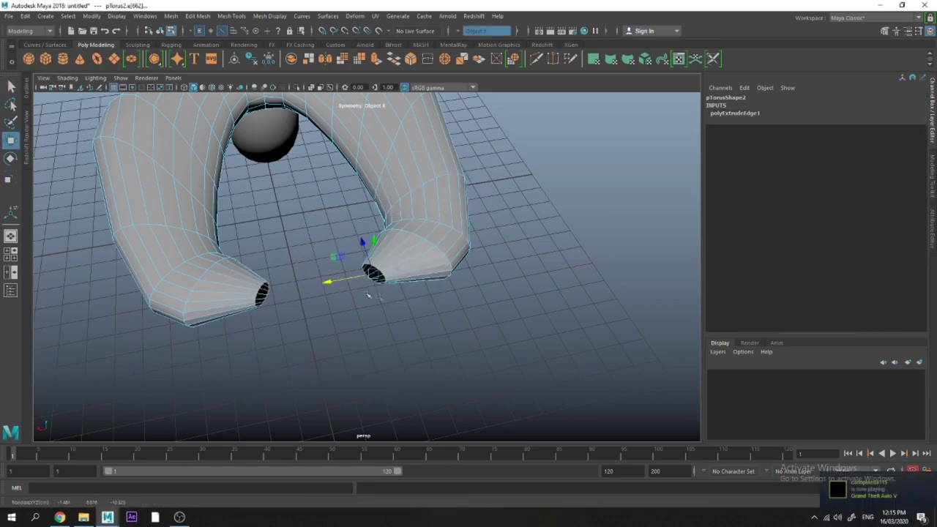
pyautogui.keyDown('alt'); pyautogui.moveTo(368, 295); pyautogui.dragTo(511, 333); pyautogui.keyUp('alt')
pyautogui.keyDown('alt'); pyautogui.moveTo(488, 287); pyautogui.dragTo(335, 169); pyautogui.keyUp('alt')
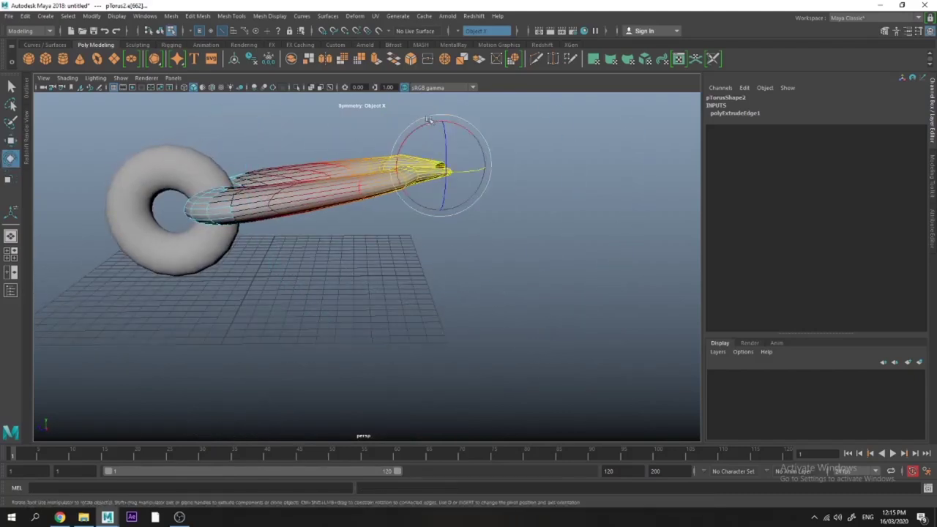
pyautogui.moveTo(435, 134); pyautogui.dragTo(445, 134)
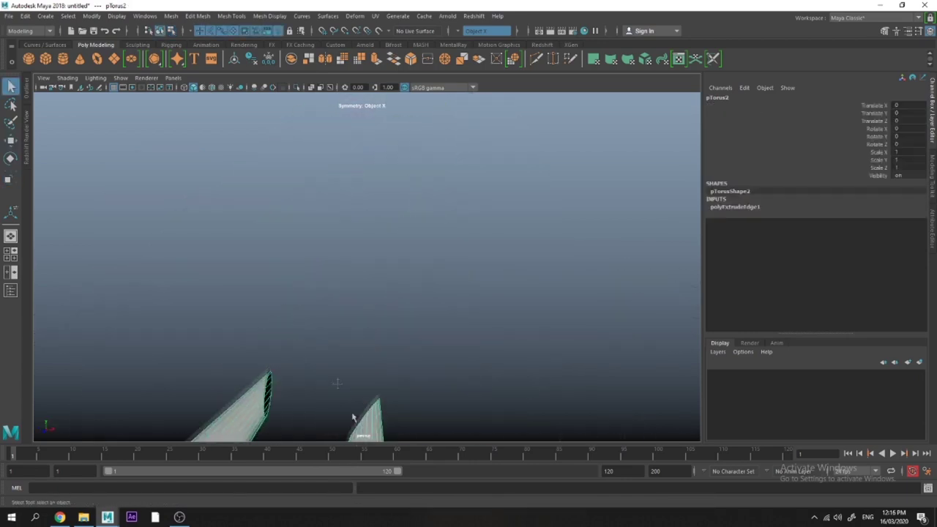
# Fill the open holes at the tips of both arms.
pyautogui.keyDown('alt'); pyautogui.moveTo(351, 417); pyautogui.dragTo(425, 282, button='middle'); pyautogui.keyUp('alt')
pyautogui.scroll(3, 322, 241)
pyautogui.moveTo(310, 227); pyautogui.dragTo(325, 248, button='right')
pyautogui.keyDown('shift'); pyautogui.rightClick(321, 244); pyautogui.keyUp('shift')
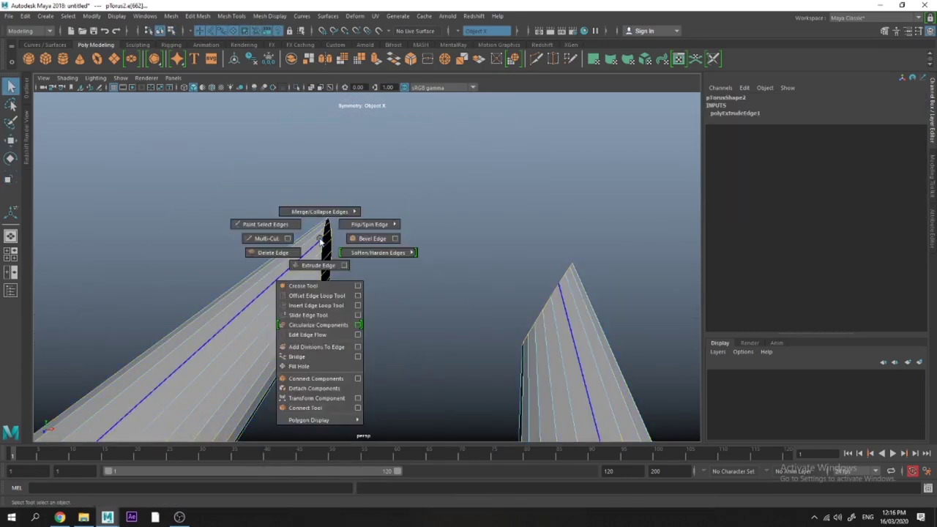
pyautogui.keyDown('shift'); pyautogui.moveTo(321, 368); pyautogui.dragTo(321, 368, button='right'); pyautogui.keyUp('shift')
pyautogui.keyDown('alt'); pyautogui.moveTo(325, 351); pyautogui.dragTo(296, 227); pyautogui.keyUp('alt')
pyautogui.moveTo(296, 227); pyautogui.dragTo(338, 213, button='right')
pyautogui.keyDown('alt'); pyautogui.moveTo(286, 242); pyautogui.dragTo(314, 242); pyautogui.keyUp('alt')
pyautogui.scroll(-3, 308, 235)
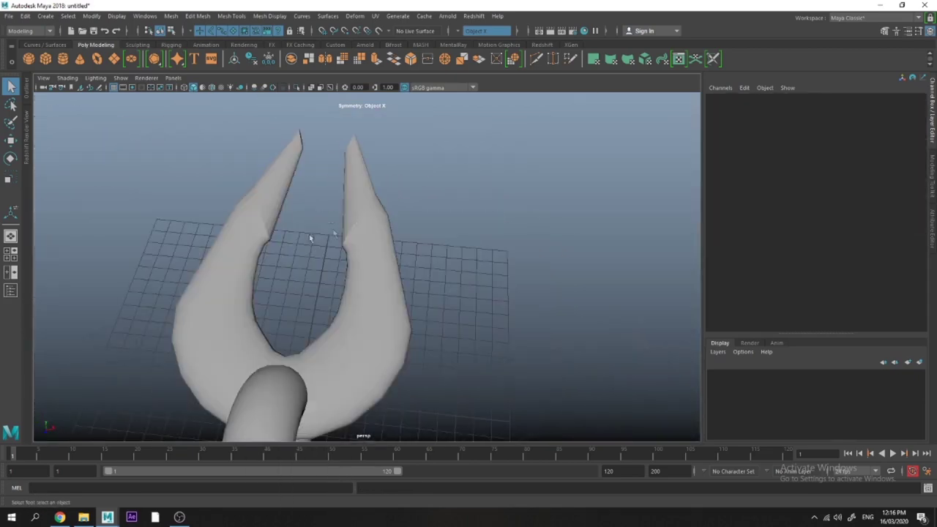
# Bevel the selected edges on the arms near the base of the tips with a fraction of 0.5.
pyautogui.click(348, 205)
pyautogui.scroll(3, 343, 196)
pyautogui.moveTo(342, 194); pyautogui.dragTo(402, 182, button='right')
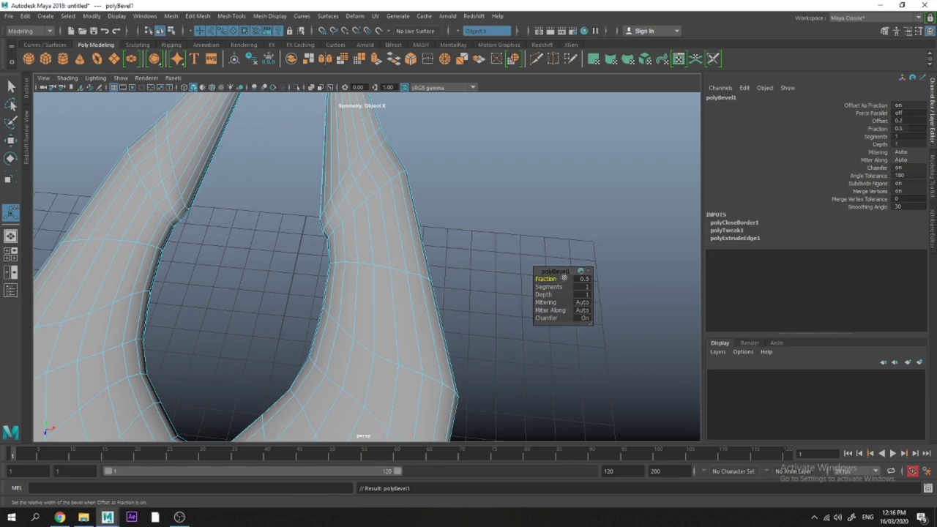
pyautogui.press('q')
# Move the edge loops just below the tips outward to widen that part of the arms.
pyautogui.moveTo(325, 208); pyautogui.dragTo(326, 182, button='right')
pyautogui.doubleClick(359, 207)
pyautogui.press('w')
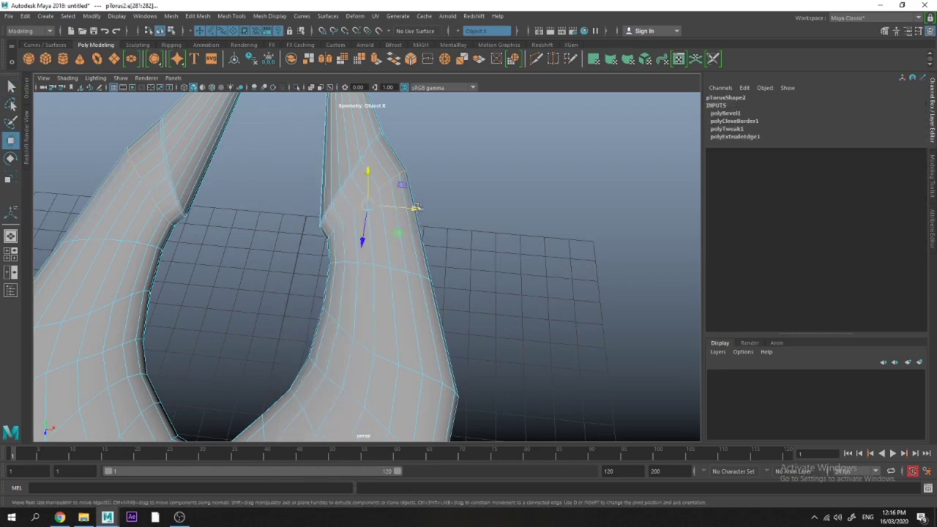
pyautogui.moveTo(435, 234); pyautogui.dragTo(440, 231)
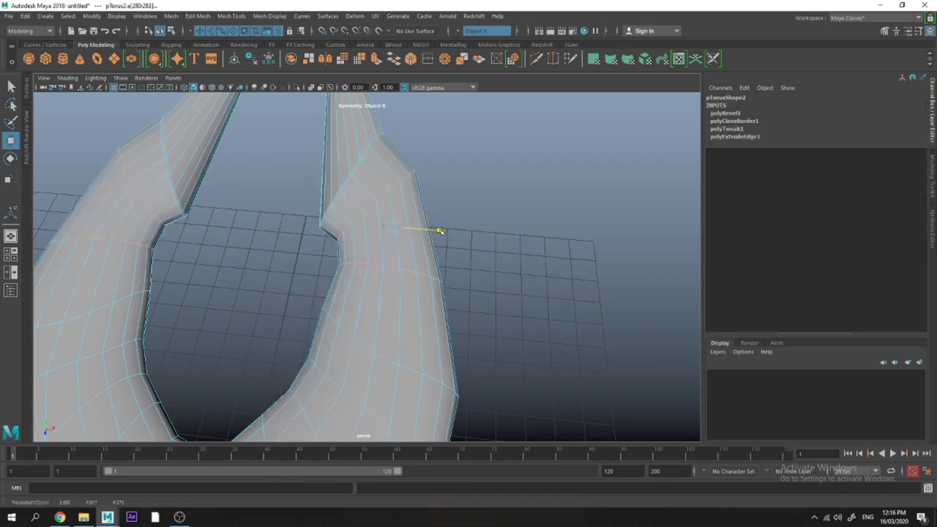
# Bevel the edge loops where the tips meet the arms with a fraction of 0.12 and 2 segments.
pyautogui.click(359, 219)
pyautogui.keyDown('shift'); pyautogui.rightClick(362, 219); pyautogui.keyUp('shift')
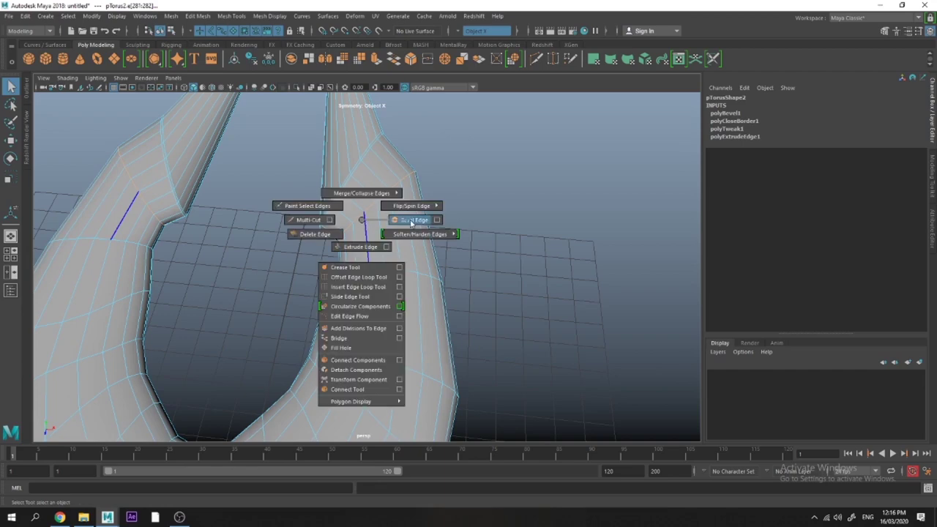
pyautogui.click(412, 220)
pyautogui.keyDown('alt'); pyautogui.moveTo(367, 273); pyautogui.dragTo(367, 229, button='middle'); pyautogui.keyUp('alt')
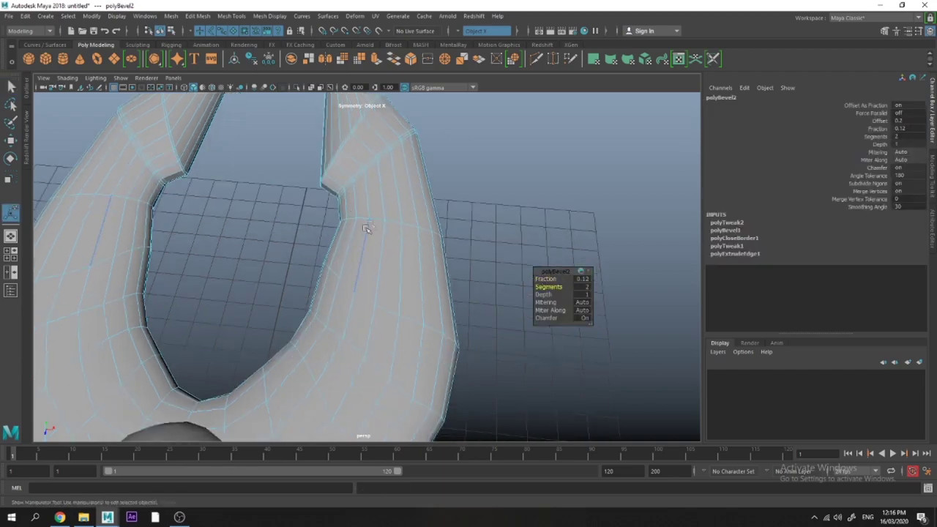
# Delete two crosswise edge loops from the middle of the arms.
pyautogui.click(374, 249)
pyautogui.keyDown('shift'); pyautogui.moveTo(374, 248); pyautogui.dragTo(325, 249, button='right'); pyautogui.keyUp('shift')
pyautogui.moveTo(380, 226); pyautogui.dragTo(487, 193, button='right')
pyautogui.click(487, 193)
pyautogui.scroll(-5, 362, 309)
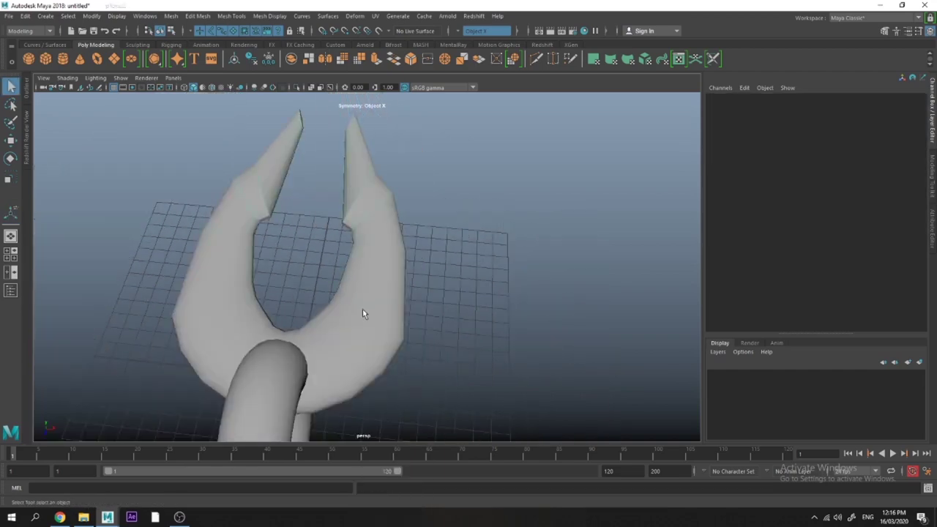
pyautogui.click(363, 309)
pyautogui.moveTo(352, 226); pyautogui.dragTo(351, 200, button='right')
pyautogui.click(368, 244)
pyautogui.keyDown('shift'); pyautogui.moveTo(369, 244); pyautogui.dragTo(328, 262, button='right'); pyautogui.keyUp('shift')
pyautogui.keyDown('alt'); pyautogui.moveTo(328, 263); pyautogui.dragTo(383, 298); pyautogui.keyUp('alt')
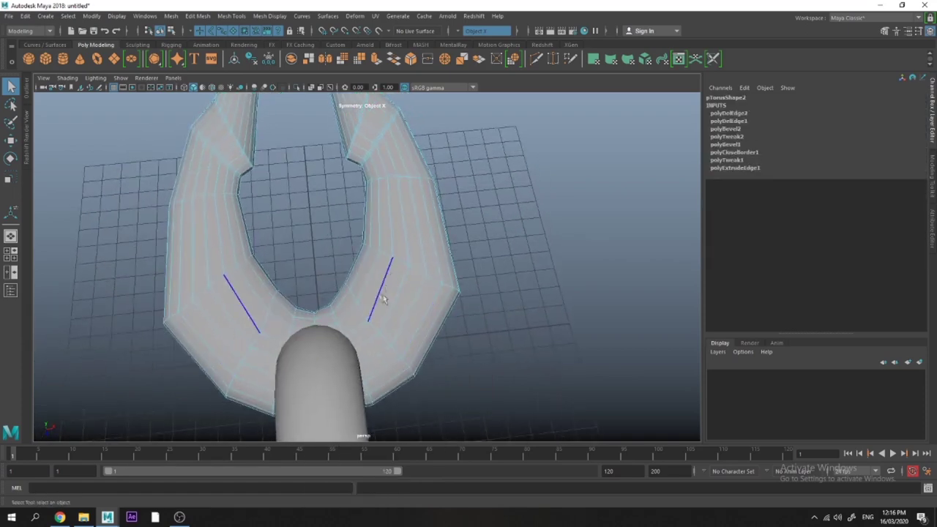
# Bevel the crosswise edge loops on the wide part of the arms with a fraction of 1 and 2 segments.
pyautogui.moveTo(385, 270); pyautogui.dragTo(466, 188, button='right')
pyautogui.hotkey('ctrl', 'b')
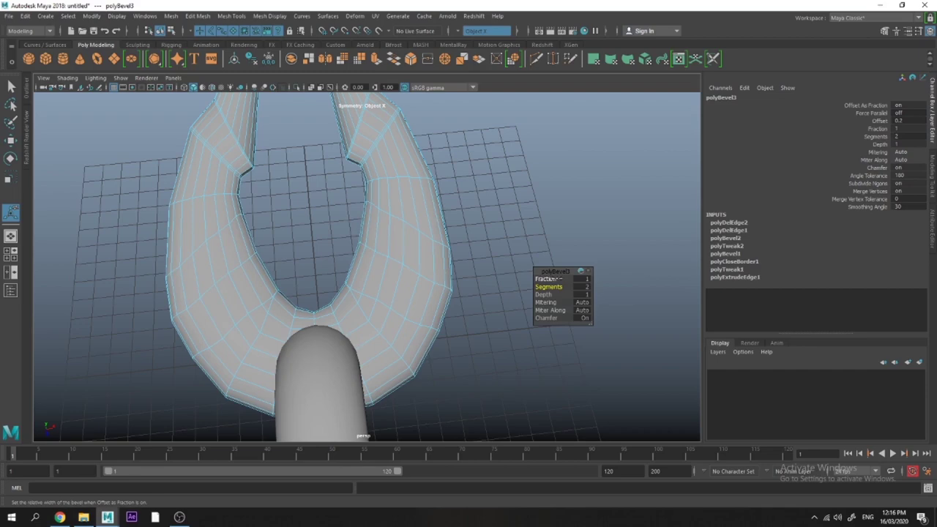
pyautogui.click(373, 330)
pyautogui.keyDown('alt'); pyautogui.moveTo(408, 310); pyautogui.dragTo(410, 234); pyautogui.keyUp('alt')
pyautogui.moveTo(381, 205); pyautogui.dragTo(452, 146, button='right')
pyautogui.click(452, 220)
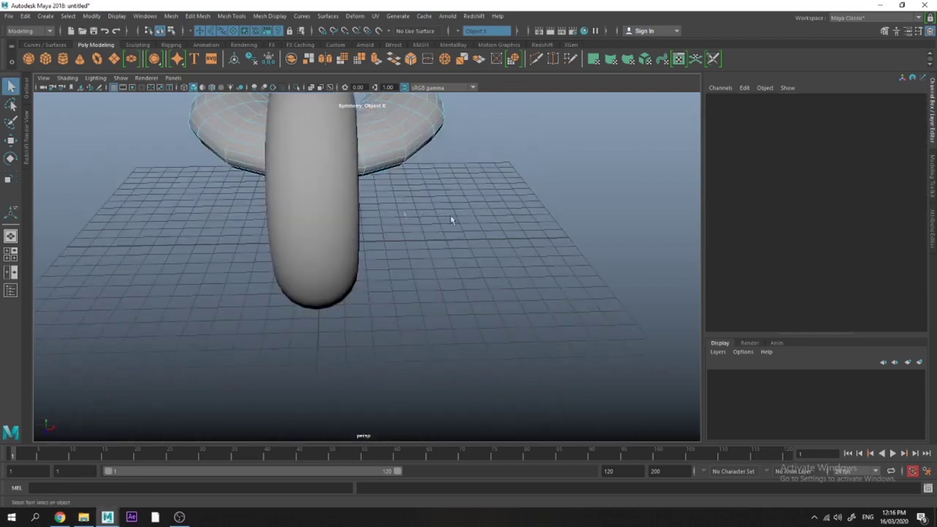
# Scale the upright ring to about 0.696 in Y and tilt it against the pincer-shaped piece.
pyautogui.keyDown('alt'); pyautogui.moveTo(452, 219); pyautogui.dragTo(315, 227); pyautogui.keyUp('alt')
pyautogui.moveTo(307, 220); pyautogui.dragTo(369, 175, button='right')
pyautogui.click(344, 271)
pyautogui.moveTo(268, 204); pyautogui.dragTo(267, 187)
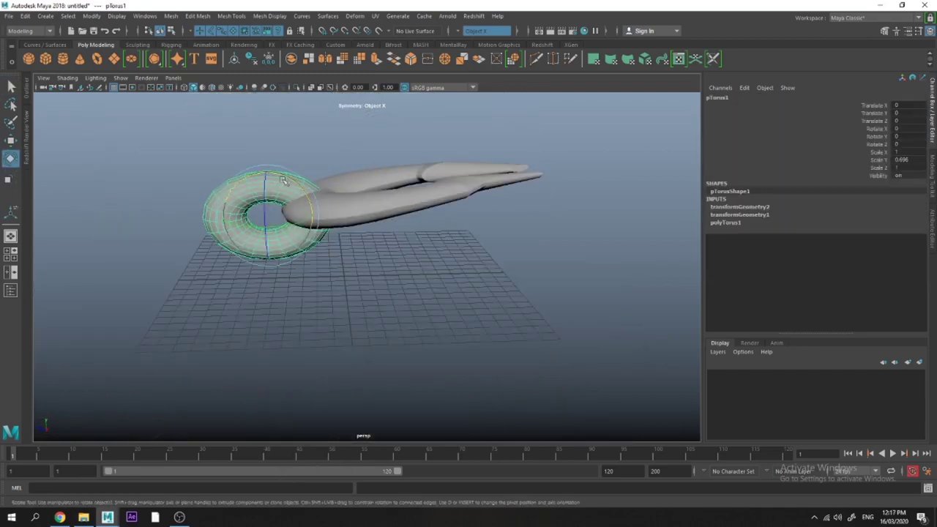
pyautogui.click(398, 319)
pyautogui.keyDown('alt'); pyautogui.moveTo(399, 319); pyautogui.dragTo(535, 296); pyautogui.keyUp('alt')
# Try to move the pincer-shaped piece along Z relative to the ring.
pyautogui.click(418, 293)
pyautogui.hotkey('ctrl', 'd')
pyautogui.press('w')
pyautogui.scroll(5, 386, 276)
pyautogui.scroll(-5, 558, 289)
pyautogui.click(387, 234)
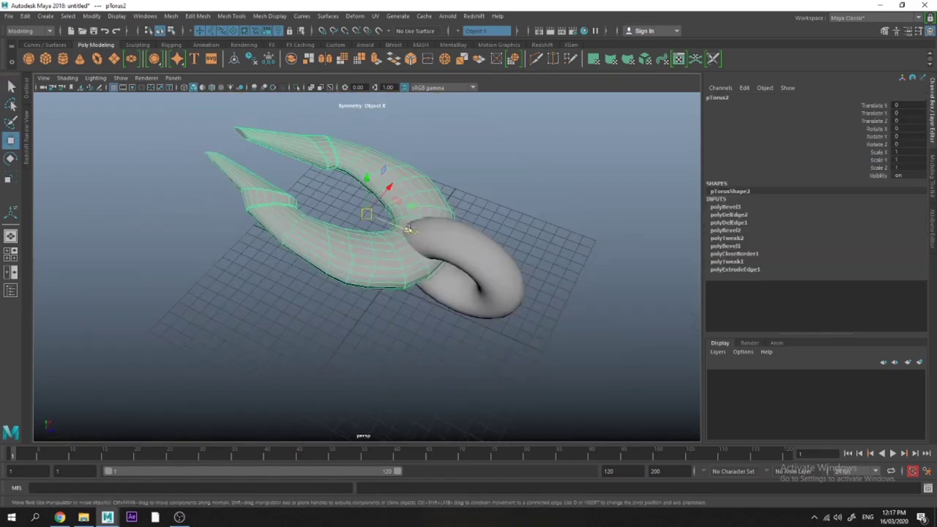
pyautogui.moveTo(409, 220); pyautogui.dragTo(429, 228)
pyautogui.press('q')
pyautogui.click(500, 175)
pyautogui.keyDown('alt'); pyautogui.moveTo(500, 176); pyautogui.dragTo(333, 208); pyautogui.keyUp('alt')
pyautogui.click(333, 208)
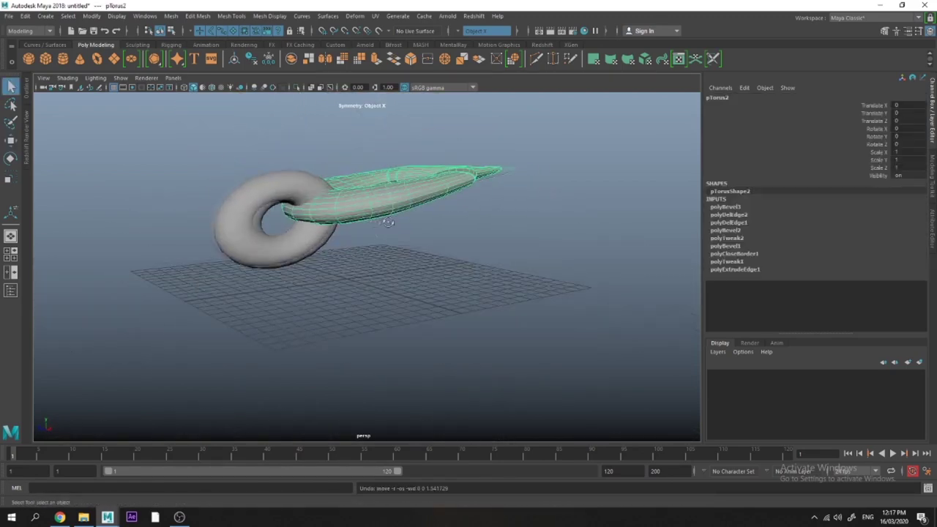
# Select the band of faces around the side of the upright ring and extrude it with a thickness of 0.1.
pyautogui.click(380, 242)
pyautogui.keyDown('alt'); pyautogui.moveTo(380, 241); pyautogui.dragTo(415, 275); pyautogui.keyUp('alt')
pyautogui.scroll(5, 414, 276)
pyautogui.click(416, 273)
pyautogui.moveTo(432, 226); pyautogui.dragTo(432, 256, button='right')
pyautogui.click(395, 311)
pyautogui.keyDown('shift'); pyautogui.doubleClick(422, 311); pyautogui.keyUp('shift')
pyautogui.keyDown('alt'); pyautogui.moveTo(422, 312); pyautogui.dragTo(422, 285); pyautogui.keyUp('alt')
pyautogui.keyDown('alt'); pyautogui.moveTo(422, 285); pyautogui.dragTo(387, 271, button='right'); pyautogui.keyUp('alt')
pyautogui.keyDown('shift'); pyautogui.moveTo(386, 270); pyautogui.dragTo(388, 298, button='right'); pyautogui.keyUp('shift')
pyautogui.keyDown('alt'); pyautogui.moveTo(415, 278); pyautogui.dragTo(497, 285, button='right'); pyautogui.keyUp('alt')
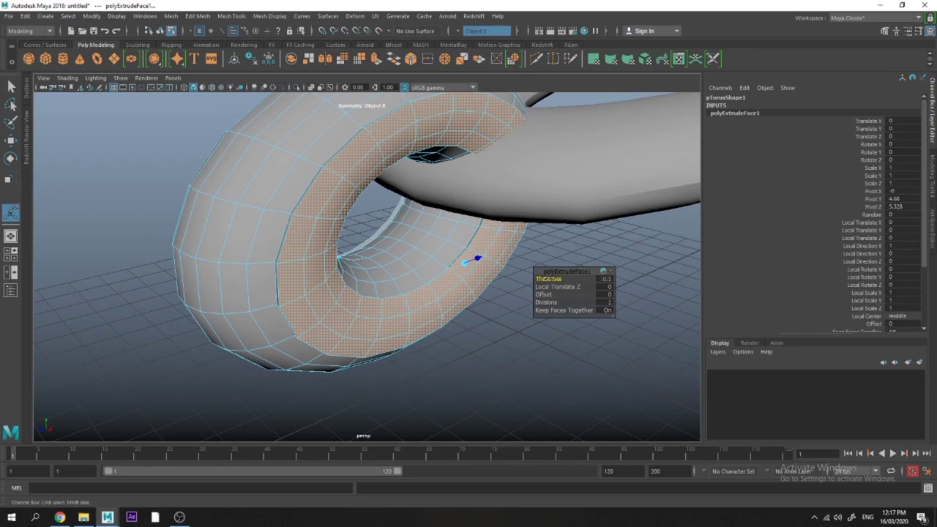
# Recess the extruded face band with thickness -0.35 and offset 0.09, and bevel its rim edge loops with fraction 0.32.
pyautogui.moveTo(546, 279); pyautogui.dragTo(527, 278)
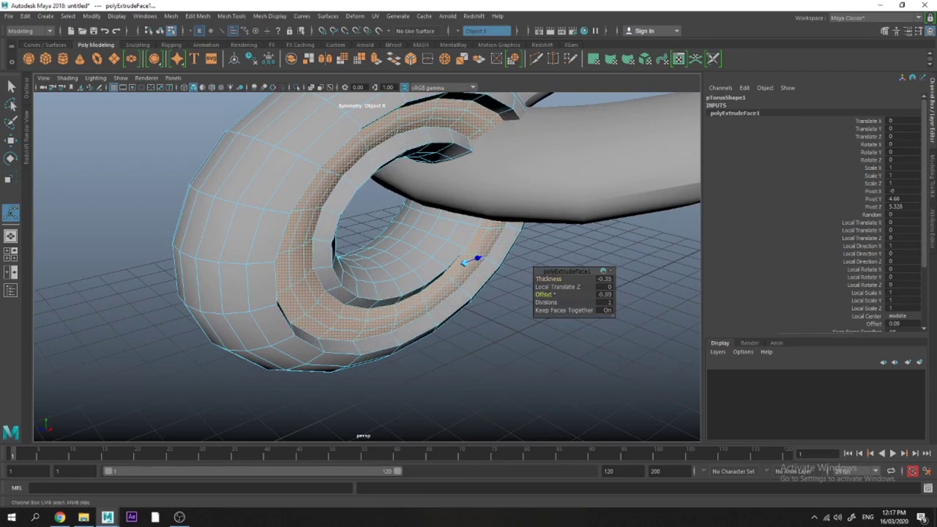
pyautogui.moveTo(396, 146); pyautogui.dragTo(395, 114, button='right')
pyautogui.doubleClick(394, 113)
pyautogui.keyDown('shift'); pyautogui.doubleClick(400, 141); pyautogui.keyUp('shift')
pyautogui.keyDown('shift'); pyautogui.moveTo(394, 151); pyautogui.dragTo(446, 152, button='right'); pyautogui.keyUp('shift')
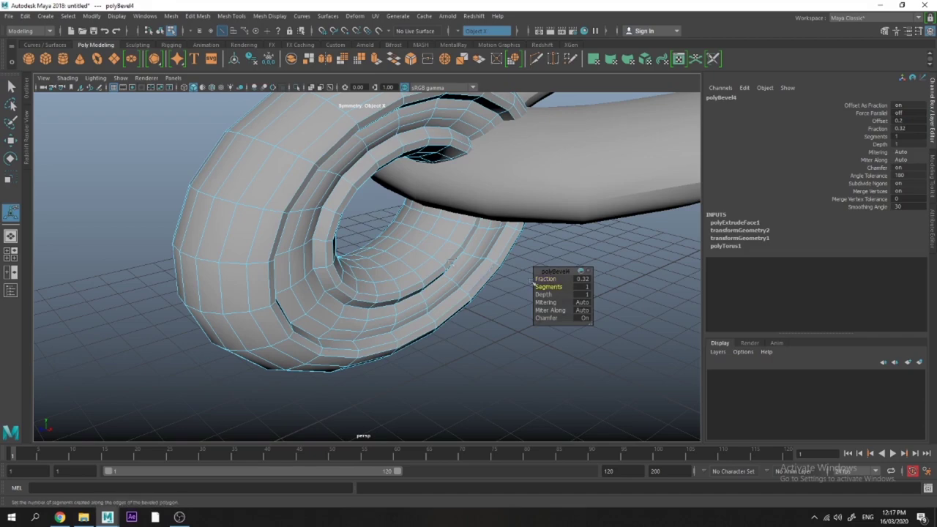
# Bevel further edge loops of the ring's recess with fraction 0.11 and preview the ring smoothed.
pyautogui.press('q')
pyautogui.keyDown('shift'); pyautogui.moveTo(361, 185); pyautogui.dragTo(407, 186, button='right'); pyautogui.keyUp('shift')
pyautogui.press('q')
pyautogui.press('3')
pyautogui.moveTo(322, 203); pyautogui.dragTo(371, 187, button='right')
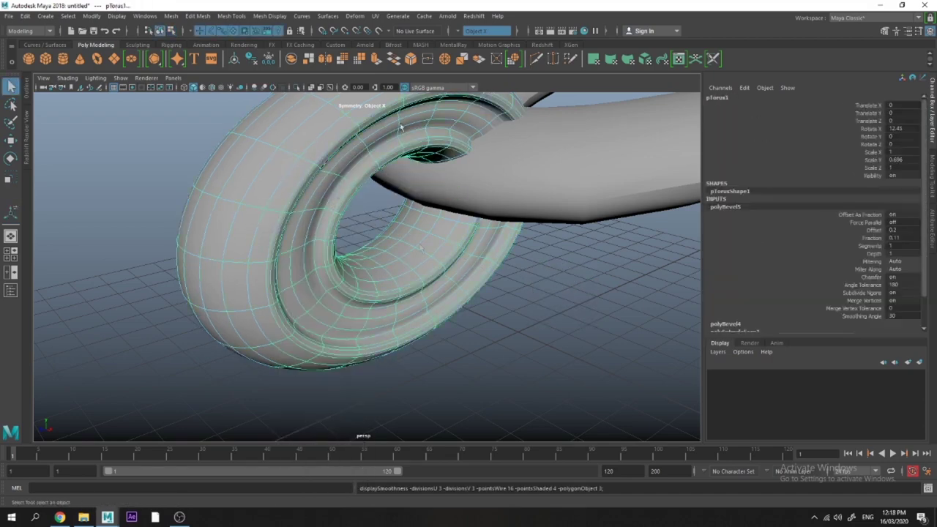
# Return the ring to its unsmoothed display and bevel the outer corner edge loop of the recess floor with fraction 0.06.
pyautogui.click(388, 208)
pyautogui.click(327, 273)
pyautogui.press('1')
pyautogui.scroll(2, 315, 242)
pyautogui.moveTo(297, 200); pyautogui.dragTo(295, 173, button='right')
pyautogui.keyDown('alt'); pyautogui.moveTo(256, 293); pyautogui.dragTo(139, 272); pyautogui.keyUp('alt')
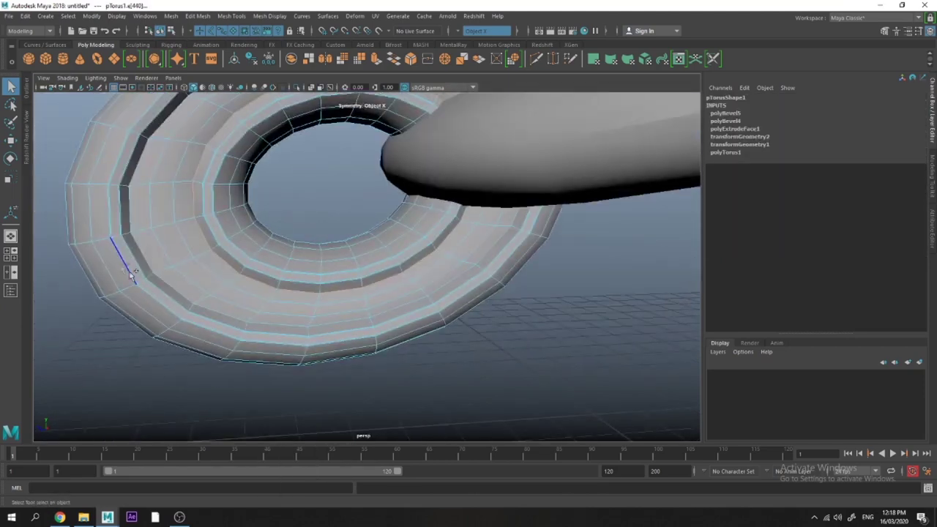
pyautogui.doubleClick(146, 250)
pyautogui.keyDown('shift'); pyautogui.moveTo(146, 250); pyautogui.dragTo(193, 254, button='right'); pyautogui.keyUp('shift')
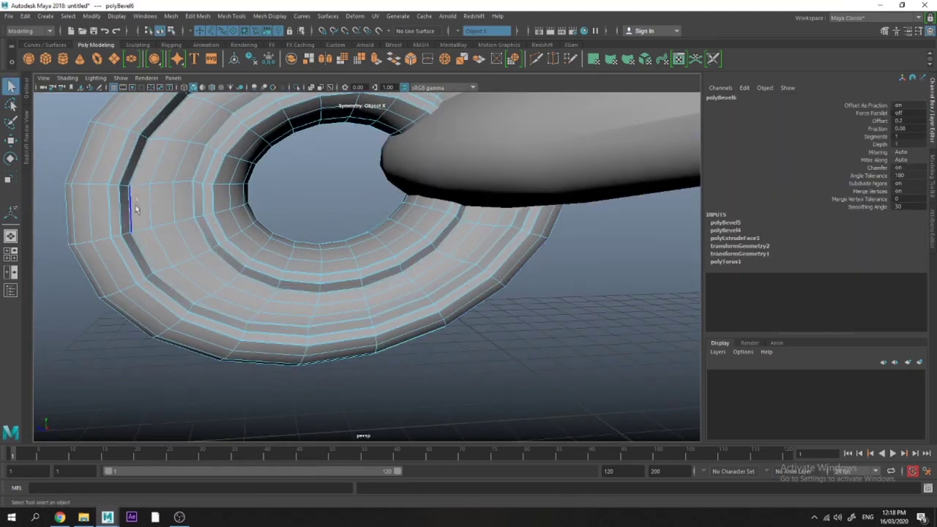
# Scale the face loop on the floor of the ring's recess along X and check the shape in smooth preview.
pyautogui.doubleClick(152, 189)
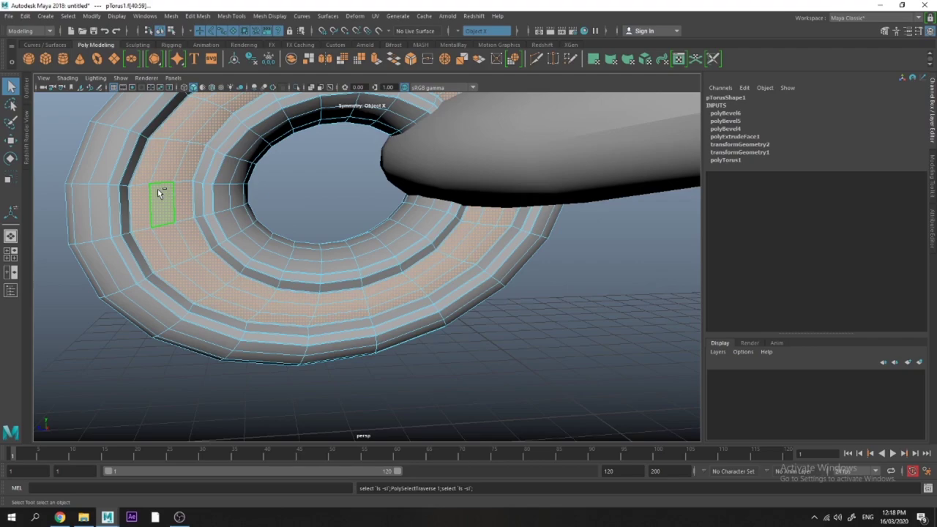
pyautogui.keyDown('alt'); pyautogui.moveTo(159, 193); pyautogui.dragTo(327, 267); pyautogui.keyUp('alt')
pyautogui.press('r')
pyautogui.keyDown('alt'); pyautogui.moveTo(548, 339); pyautogui.dragTo(536, 297); pyautogui.keyUp('alt')
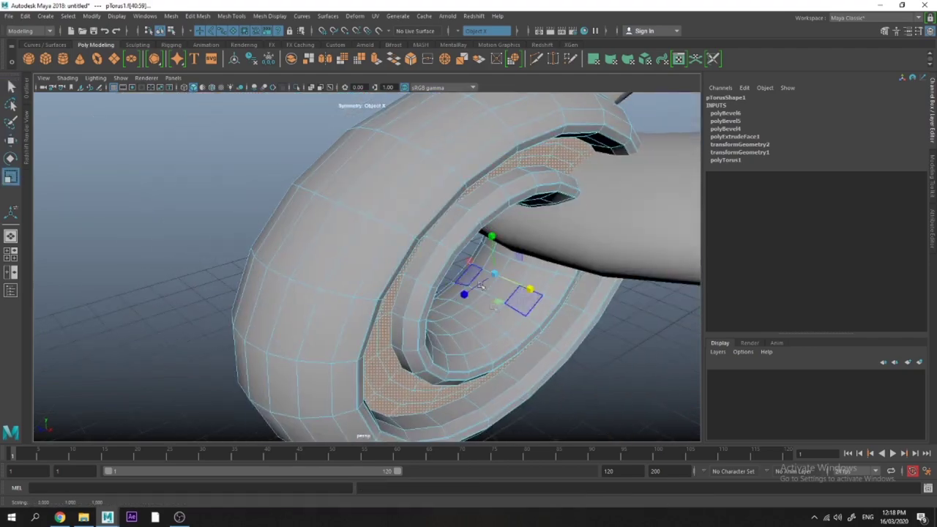
pyautogui.moveTo(401, 243); pyautogui.dragTo(440, 211, button='right')
pyautogui.press('q')
pyautogui.click(588, 359)
pyautogui.keyDown('alt'); pyautogui.moveTo(588, 360); pyautogui.dragTo(542, 357); pyautogui.keyUp('alt')
pyautogui.click(505, 316)
pyautogui.press('3')
pyautogui.click(605, 366)
pyautogui.press('1')
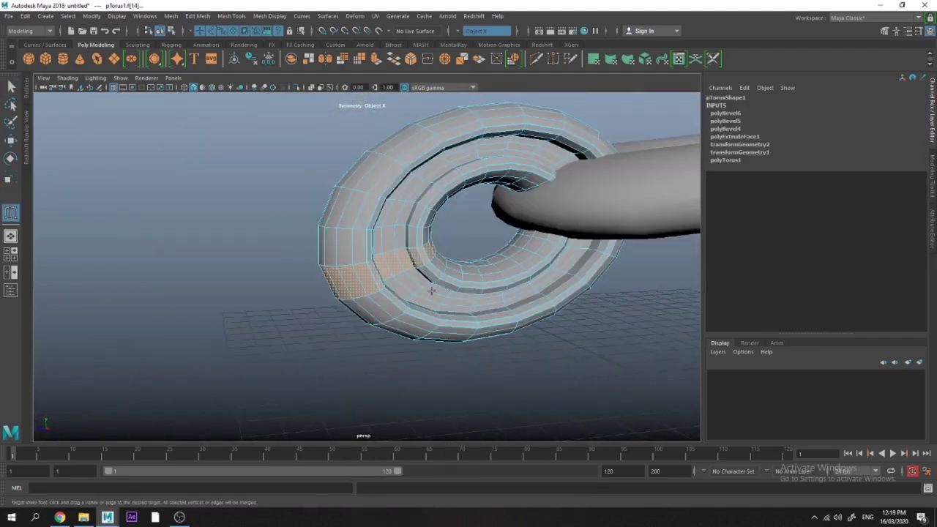
# Extrude a crosswise band of faces around the ring's tube and scale it inward to form a notch.
pyautogui.scroll(5, 431, 291)
pyautogui.press('q')
pyautogui.keyDown('shift'); pyautogui.rightClick(319, 216); pyautogui.keyUp('shift')
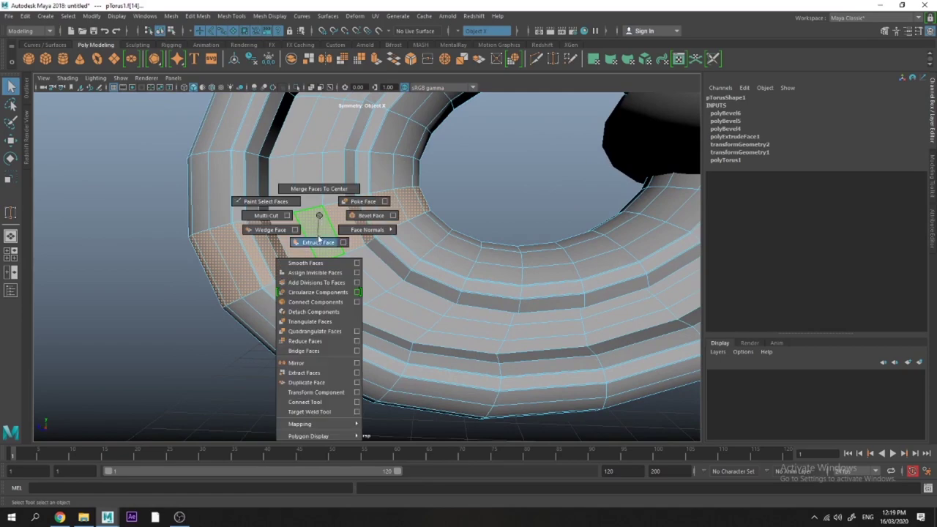
pyautogui.click(318, 241)
pyautogui.press('3')
pyautogui.moveTo(300, 250); pyautogui.dragTo(295, 250)
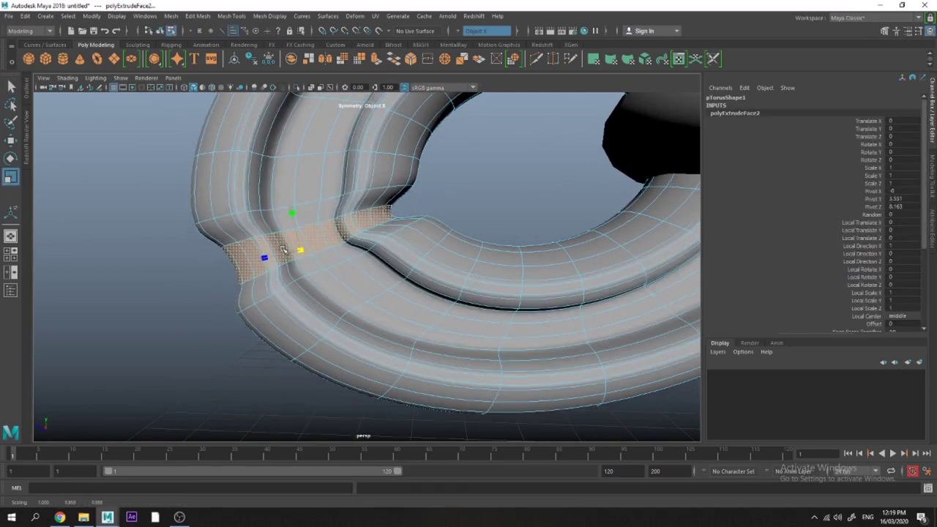
# Bevel the crosswise edge loops at the notch with fraction 0.26 and preview the ring smoothed.
pyautogui.press('1')
pyautogui.moveTo(265, 224); pyautogui.dragTo(265, 198, button='right')
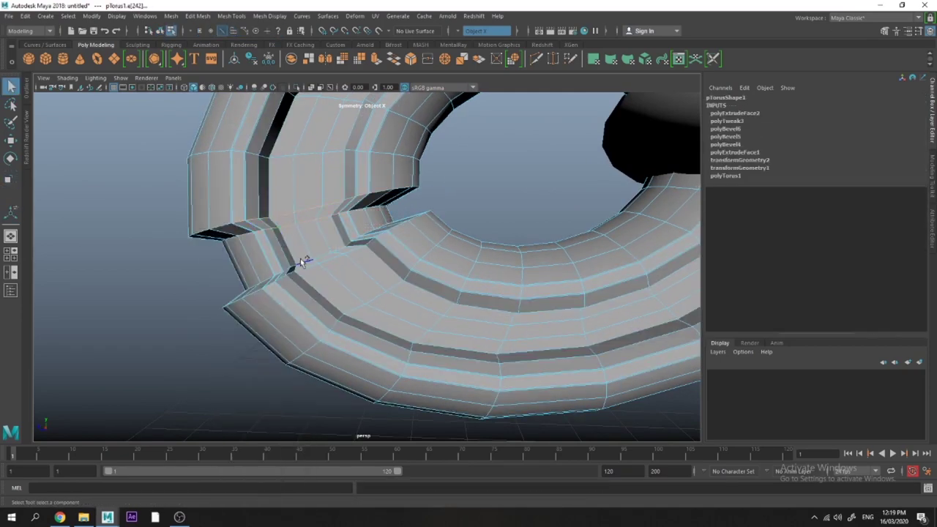
pyautogui.hotkey('ctrl', 'b')
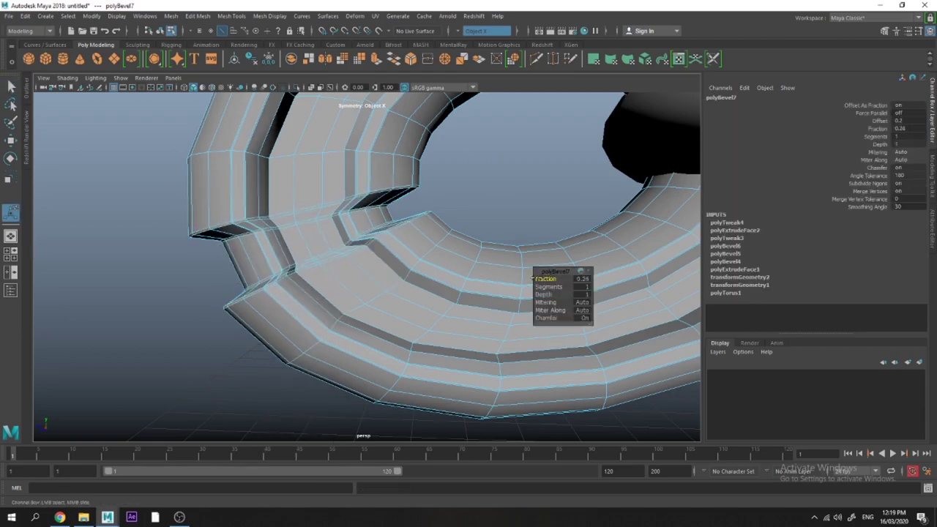
pyautogui.press('q')
pyautogui.press('3')
pyautogui.moveTo(303, 232); pyautogui.dragTo(342, 211, button='right')
pyautogui.click(487, 191)
pyautogui.scroll(-5, 493, 262)
pyautogui.keyDown('alt'); pyautogui.moveTo(493, 263); pyautogui.dragTo(491, 221); pyautogui.keyUp('alt')
pyautogui.click(493, 246)
# Bevel the edge loop running along the middle of the ring's outer surface to form a narrow strip.
pyautogui.press('1')
pyautogui.moveTo(491, 221); pyautogui.dragTo(496, 188, button='right')
pyautogui.doubleClick(498, 184)
pyautogui.keyDown('alt'); pyautogui.moveTo(498, 184); pyautogui.dragTo(406, 249); pyautogui.keyUp('alt')
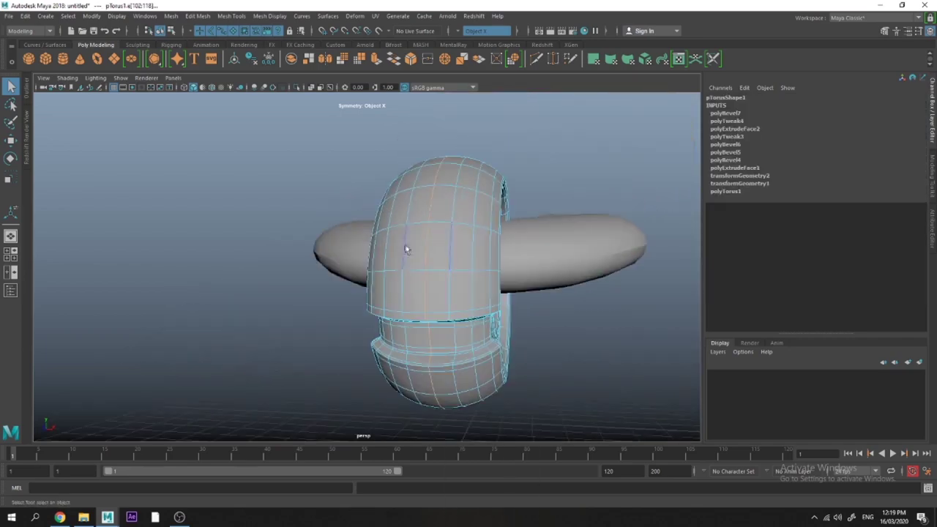
pyautogui.keyDown('shift'); pyautogui.moveTo(445, 228); pyautogui.dragTo(431, 250, button='right'); pyautogui.keyUp('shift')
pyautogui.press('q')
# Select the narrow face loop along the ring's outer surface and extrude it inward as a seam.
pyautogui.click(429, 243)
pyautogui.keyDown('shift'); pyautogui.doubleClick(433, 211); pyautogui.keyUp('shift')
pyautogui.keyDown('shift'); pyautogui.moveTo(431, 212); pyautogui.dragTo(498, 216, button='right'); pyautogui.keyUp('shift')
pyautogui.press('q')
# Inspect the seam where it crosses the notch and undo the last changes back to the strip extrusion.
pyautogui.click(566, 166)
pyautogui.click(472, 265)
pyautogui.scroll(8, 470, 266)
pyautogui.keyDown('alt'); pyautogui.moveTo(470, 307); pyautogui.dragTo(474, 228, button='middle'); pyautogui.keyUp('alt')
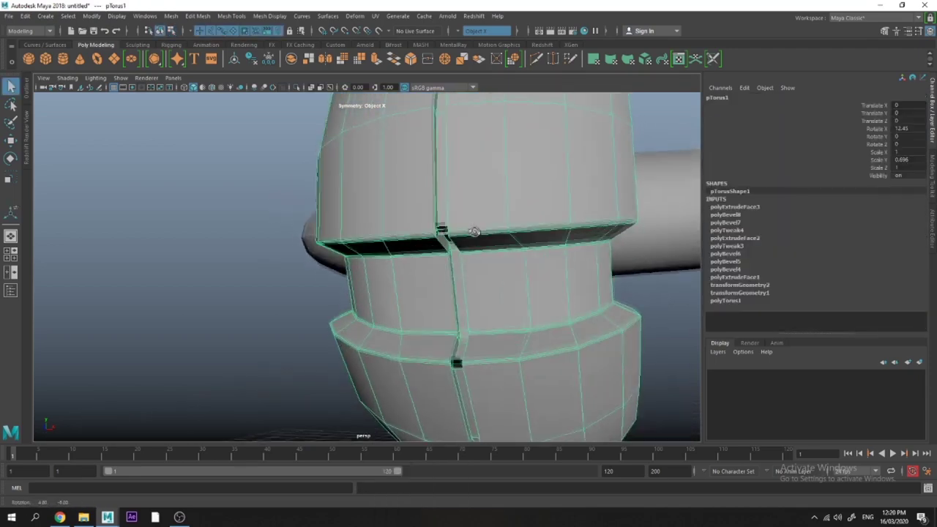
pyautogui.keyDown('alt'); pyautogui.moveTo(474, 228); pyautogui.dragTo(461, 202); pyautogui.keyUp('alt')
pyautogui.scroll(3, 466, 207)
pyautogui.hotkey('ctrl', 'z')
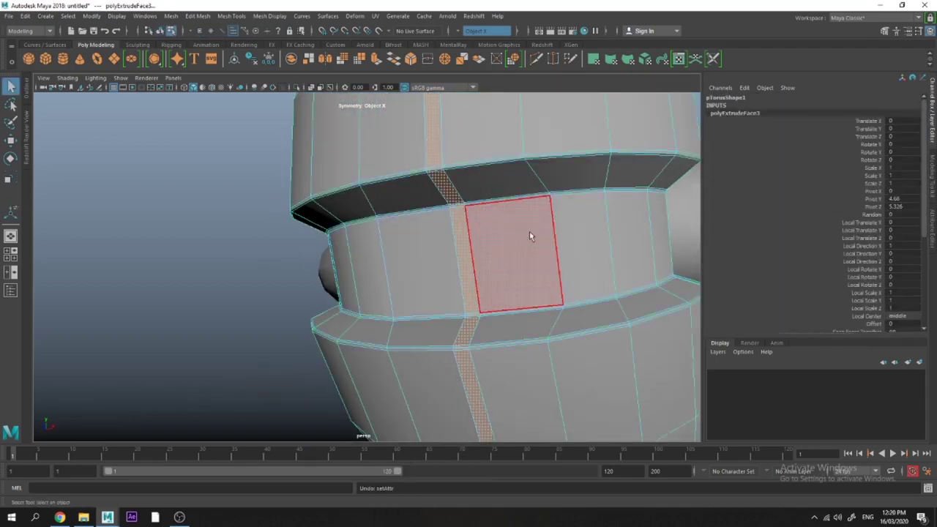
# Bevel the edge loops bordering the ring's outer seam with fraction 0.5 and return to object mode.
pyautogui.moveTo(434, 185); pyautogui.dragTo(434, 161, button='right')
pyautogui.doubleClick(428, 148)
pyautogui.keyDown('alt'); pyautogui.moveTo(430, 150); pyautogui.dragTo(476, 264); pyautogui.keyUp('alt')
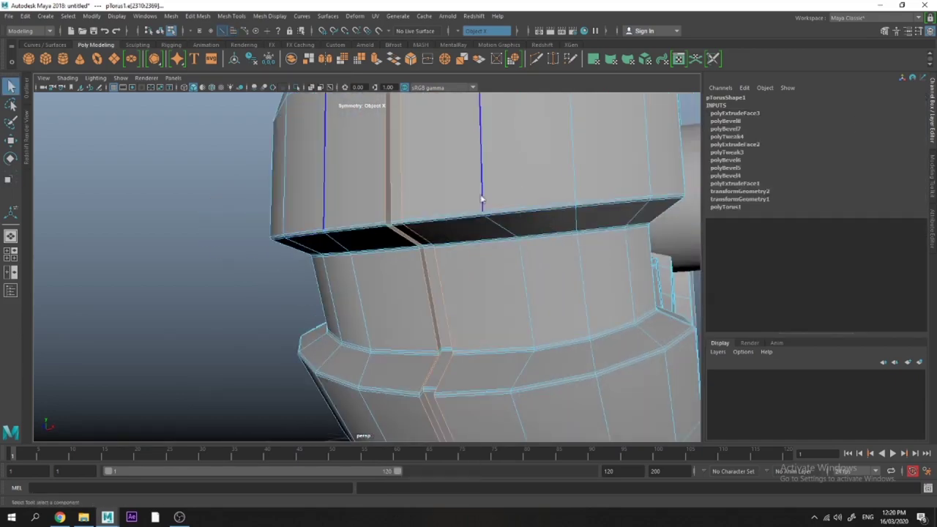
pyautogui.hotkey('ctrl', 'b')
pyautogui.scroll(-5, 472, 270)
pyautogui.moveTo(527, 212); pyautogui.dragTo(565, 180, button='right')
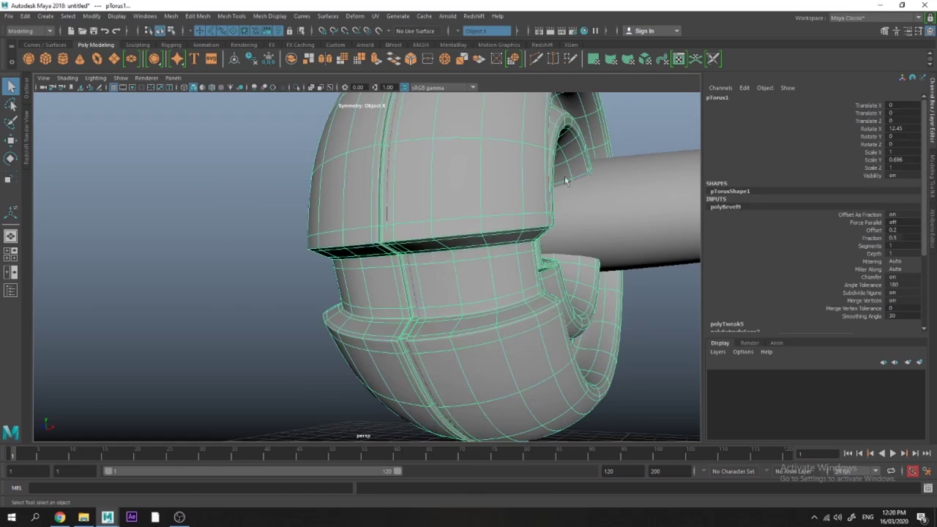
# Turn on the smoothed display of the pincer-shaped hull.
pyautogui.scroll(-4, 560, 186)
pyautogui.click(553, 196)
pyautogui.keyDown('alt'); pyautogui.moveTo(552, 198); pyautogui.dragTo(459, 222); pyautogui.keyUp('alt')
pyautogui.scroll(-3, 455, 249)
pyautogui.click(449, 272)
pyautogui.press('3')
pyautogui.keyDown('alt'); pyautogui.moveTo(449, 271); pyautogui.dragTo(471, 315); pyautogui.keyUp('alt')
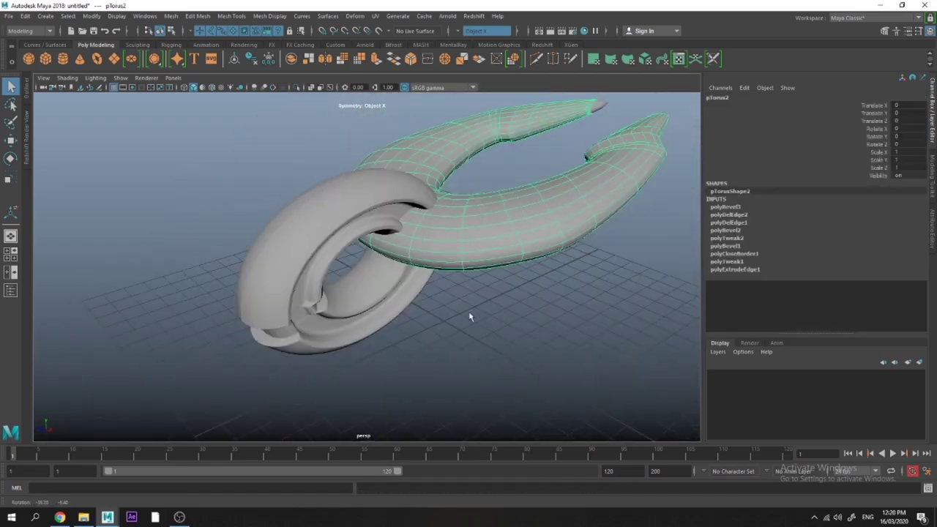
# Select the lengthwise edge loop along the pincer-shaped hull's outer side and scale it to sharpen the rim.
pyautogui.click(552, 290)
pyautogui.keyDown('alt'); pyautogui.moveTo(552, 290); pyautogui.dragTo(538, 233); pyautogui.keyUp('alt')
pyautogui.click(531, 230)
pyautogui.scroll(4, 505, 221)
pyautogui.moveTo(484, 215); pyautogui.dragTo(483, 189, button='right')
pyautogui.doubleClick(463, 223)
pyautogui.keyDown('alt'); pyautogui.moveTo(463, 224); pyautogui.dragTo(436, 240); pyautogui.keyUp('alt')
pyautogui.keyDown('shift'); pyautogui.rightClick(412, 231); pyautogui.keyUp('shift')
pyautogui.press('r')
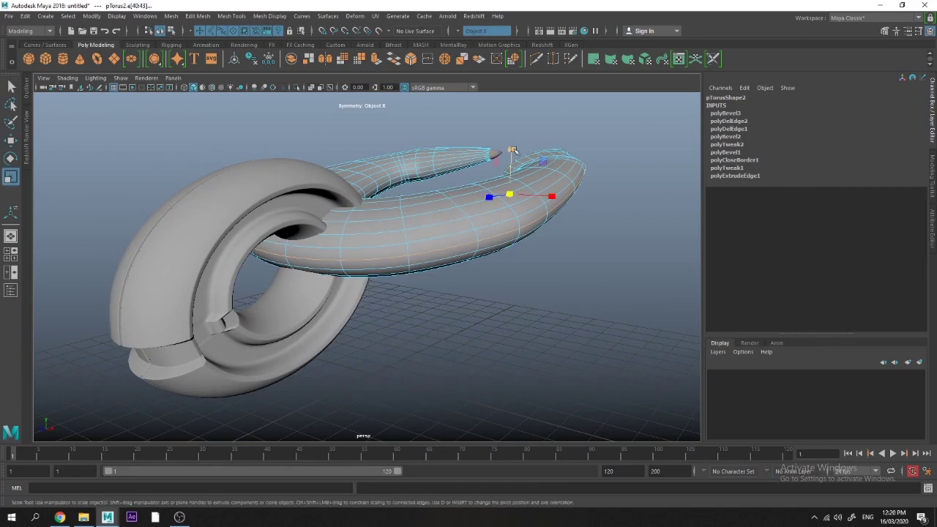
pyautogui.hotkey('ctrl', 'z')
pyautogui.keyDown('alt'); pyautogui.moveTo(512, 142); pyautogui.dragTo(565, 174); pyautogui.keyUp('alt')
pyautogui.keyDown('alt'); pyautogui.moveTo(566, 174); pyautogui.dragTo(495, 192); pyautogui.keyUp('alt')
pyautogui.keyDown('alt'); pyautogui.moveTo(495, 238); pyautogui.dragTo(472, 218); pyautogui.keyUp('alt')
# Bevel the selected lengthwise edge loop on the hull with fraction 0.61 and return to object mode.
pyautogui.press('q')
pyautogui.keyDown('shift'); pyautogui.moveTo(469, 215); pyautogui.dragTo(513, 215, button='right'); pyautogui.keyUp('shift')
pyautogui.keyDown('alt'); pyautogui.moveTo(510, 233); pyautogui.dragTo(474, 218); pyautogui.keyUp('alt')
pyautogui.scroll(3, 466, 229)
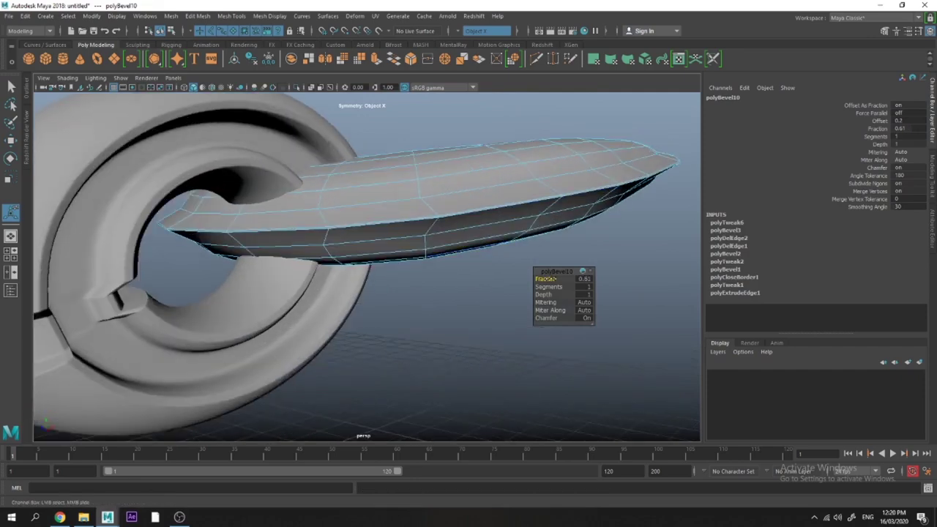
pyautogui.press('F8')
pyautogui.click(633, 141)
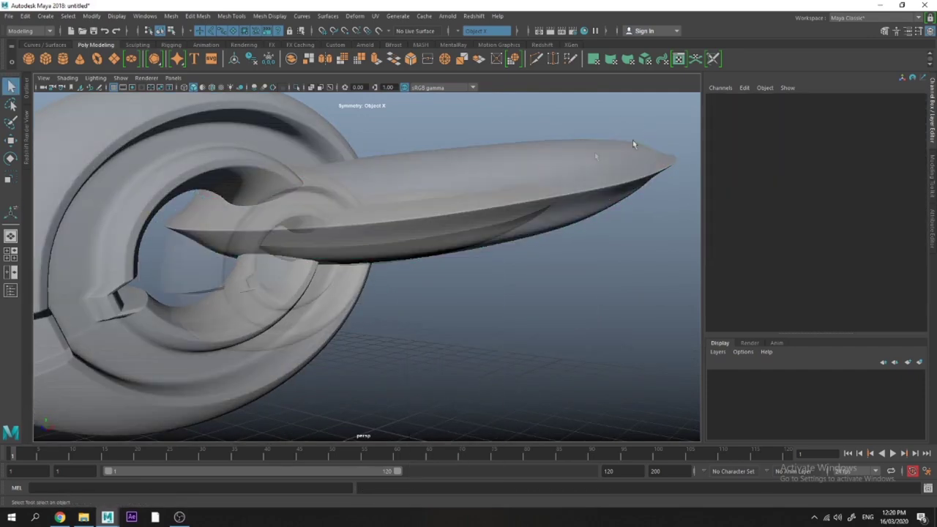
# Delete lengthwise edge loops from the upper surface of the pincer-shaped hull and preview it smoothed.
pyautogui.keyDown('alt'); pyautogui.moveTo(633, 141); pyautogui.dragTo(505, 179); pyautogui.keyUp('alt')
pyautogui.click(490, 235)
pyautogui.scroll(3, 473, 224)
pyautogui.rightClick(524, 188)
pyautogui.click(524, 160)
pyautogui.press('Delete')
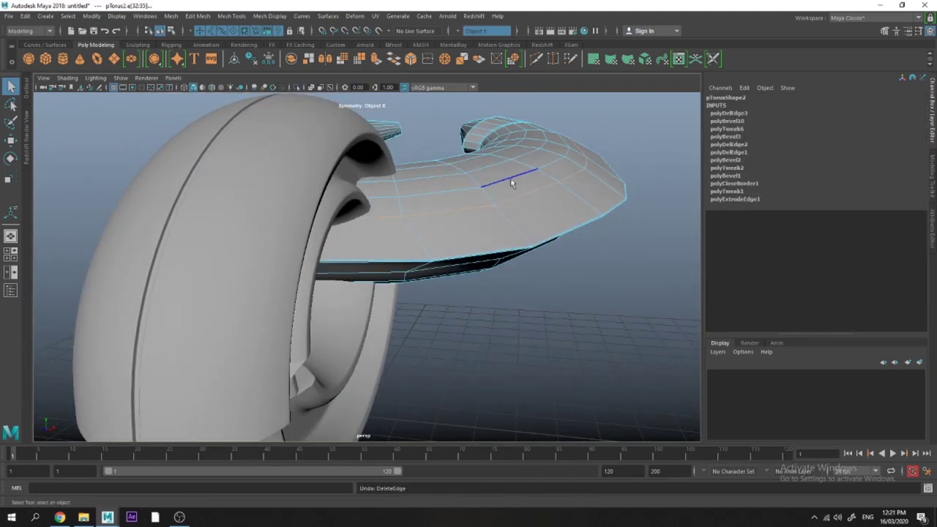
pyautogui.keyDown('shift'); pyautogui.moveTo(512, 177); pyautogui.dragTo(464, 182, button='right'); pyautogui.keyUp('shift')
pyautogui.doubleClick(497, 168)
pyautogui.keyDown('alt'); pyautogui.moveTo(516, 200); pyautogui.dragTo(439, 234); pyautogui.keyUp('alt')
pyautogui.press('3')
# Delete the lengthwise edge loop near the inner curve between the hull's two arms.
pyautogui.moveTo(373, 226); pyautogui.dragTo(491, 177, button='right')
pyautogui.click(492, 177)
pyautogui.keyDown('alt'); pyautogui.moveTo(492, 177); pyautogui.dragTo(351, 219); pyautogui.keyUp('alt')
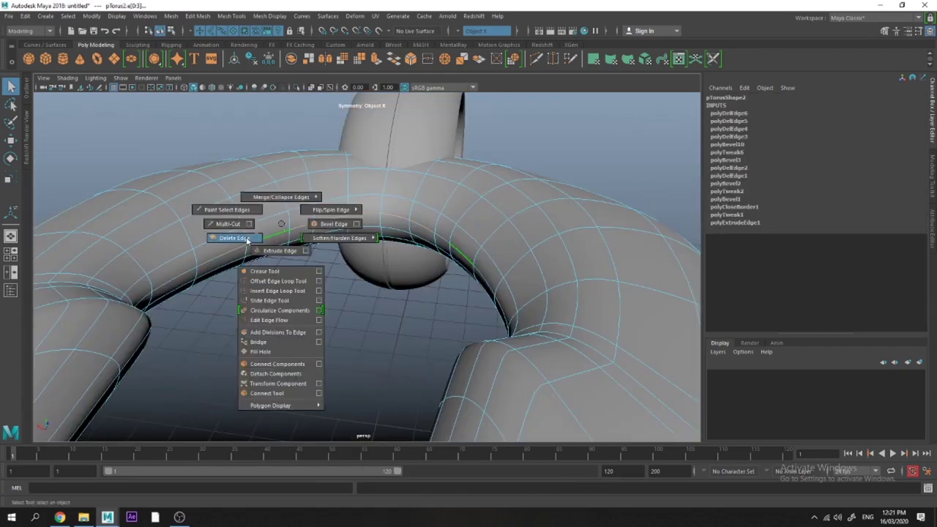
pyautogui.keyDown('shift'); pyautogui.moveTo(248, 241); pyautogui.dragTo(247, 240, button='right'); pyautogui.keyUp('shift')
# Select the face band along the inner curve between the hull's arms, extrude it and scale the extrusion.
pyautogui.moveTo(268, 217); pyautogui.dragTo(269, 243, button='right')
pyautogui.click(263, 243)
pyautogui.keyDown('shift'); pyautogui.doubleClick(271, 242); pyautogui.keyUp('shift')
pyautogui.keyDown('alt'); pyautogui.moveTo(272, 241); pyautogui.dragTo(317, 276); pyautogui.keyUp('alt')
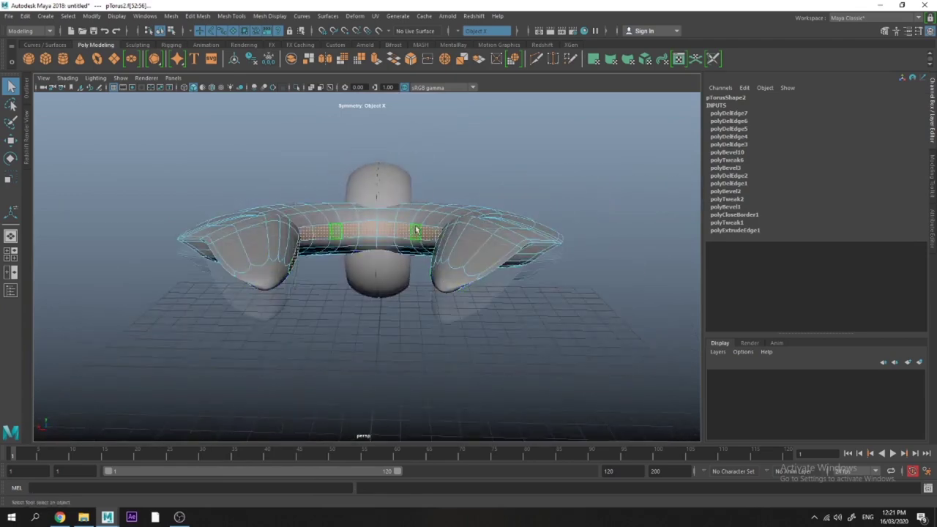
pyautogui.keyDown('alt'); pyautogui.moveTo(415, 230); pyautogui.dragTo(335, 232); pyautogui.keyUp('alt')
pyautogui.keyDown('shift'); pyautogui.moveTo(334, 232); pyautogui.dragTo(365, 253, button='right'); pyautogui.keyUp('shift')
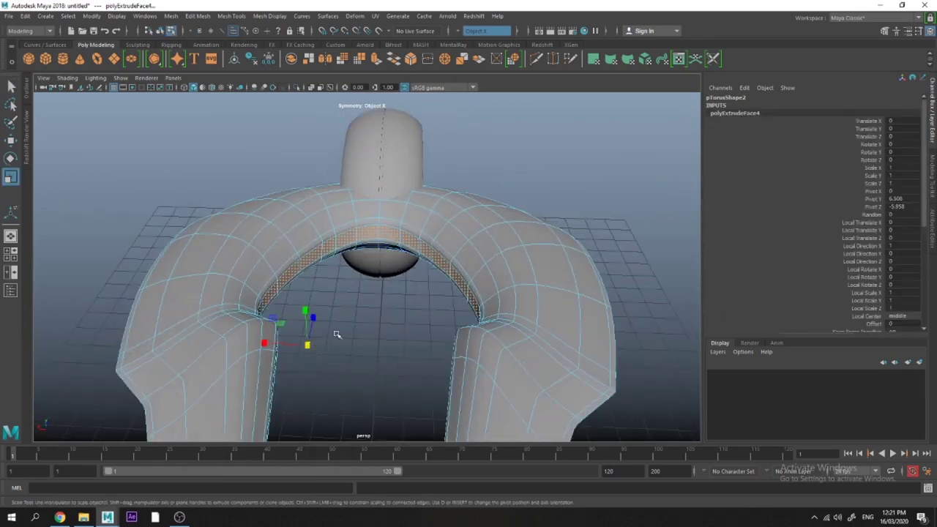
pyautogui.moveTo(307, 319); pyautogui.dragTo(307, 316)
# Bevel the edge loop bordering the extruded inner band of the hull with fraction 0.5 and return to object mode.
pyautogui.keyDown('alt'); pyautogui.moveTo(307, 316); pyautogui.dragTo(366, 259); pyautogui.keyUp('alt')
pyautogui.scroll(3, 366, 260)
pyautogui.press('q')
pyautogui.moveTo(322, 176); pyautogui.dragTo(322, 150, button='right')
pyautogui.doubleClick(303, 203)
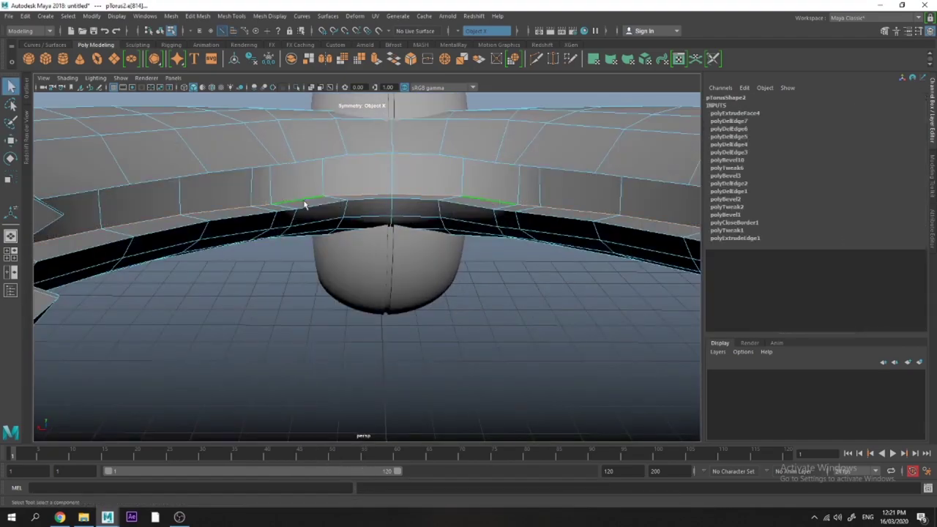
pyautogui.keyDown('alt'); pyautogui.moveTo(303, 203); pyautogui.dragTo(306, 147); pyautogui.keyUp('alt')
pyautogui.keyDown('shift'); pyautogui.moveTo(306, 145); pyautogui.dragTo(349, 144, button='right'); pyautogui.keyUp('shift')
pyautogui.keyDown('alt'); pyautogui.moveTo(348, 144); pyautogui.dragTo(407, 253); pyautogui.keyUp('alt')
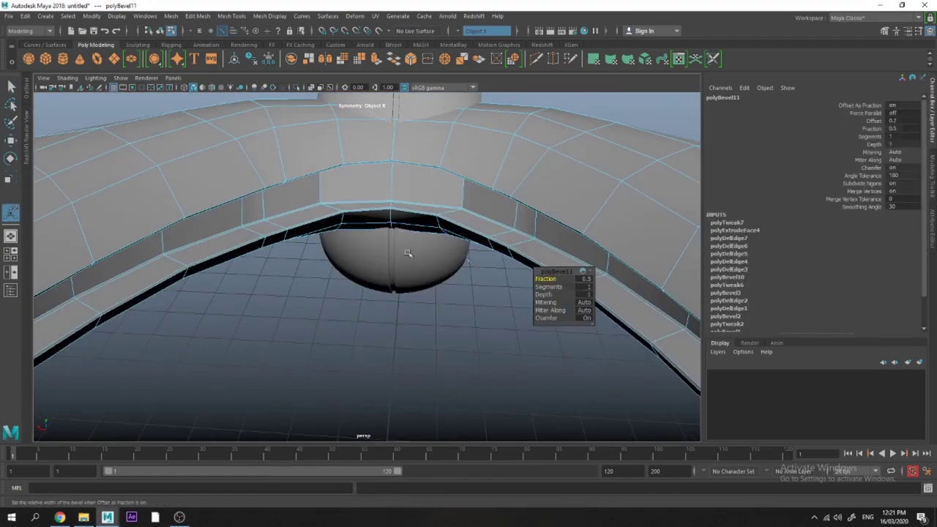
pyautogui.press('q')
pyautogui.moveTo(474, 229); pyautogui.dragTo(523, 161, button='right')
pyautogui.scroll(-4, 522, 161)
pyautogui.click(522, 161)
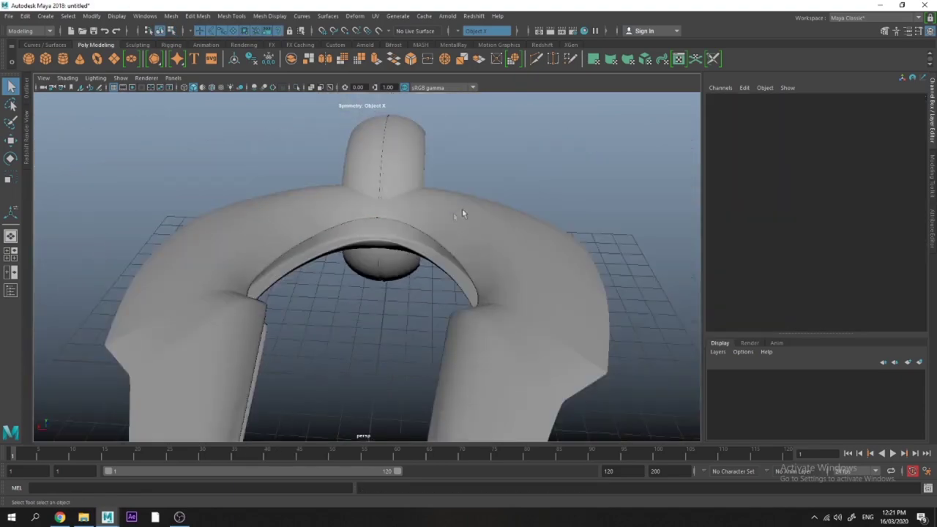
# Rotate the pincer-shaped hull about X to tilt it relative to the ring.
pyautogui.moveTo(462, 210)
pyautogui.keyDown('alt'); pyautogui.mouseDown()
pyautogui.moveTo(257, 231)
pyautogui.moveTo(455, 223)
pyautogui.mouseUp(); pyautogui.keyUp('alt')
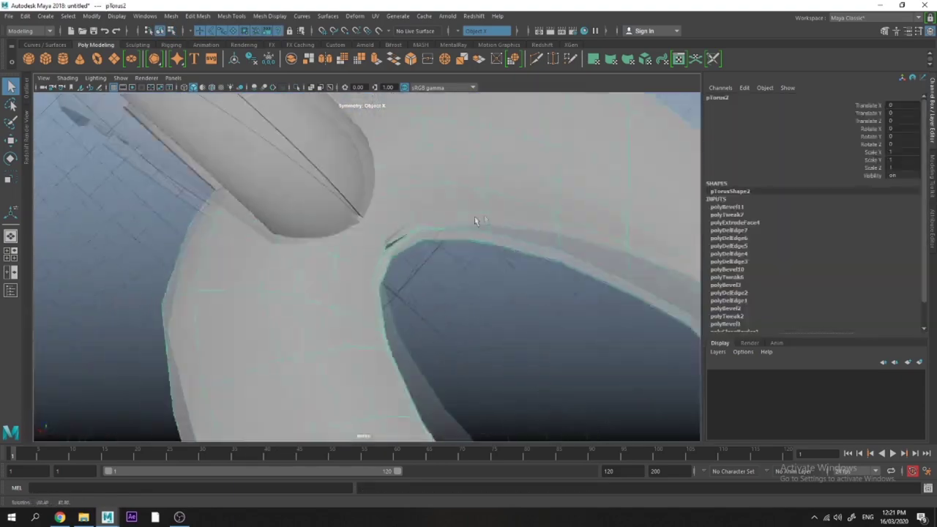
pyautogui.scroll(-8, 476, 220)
pyautogui.click(542, 282)
pyautogui.keyDown('alt'); pyautogui.moveTo(541, 281); pyautogui.dragTo(469, 250); pyautogui.keyUp('alt')
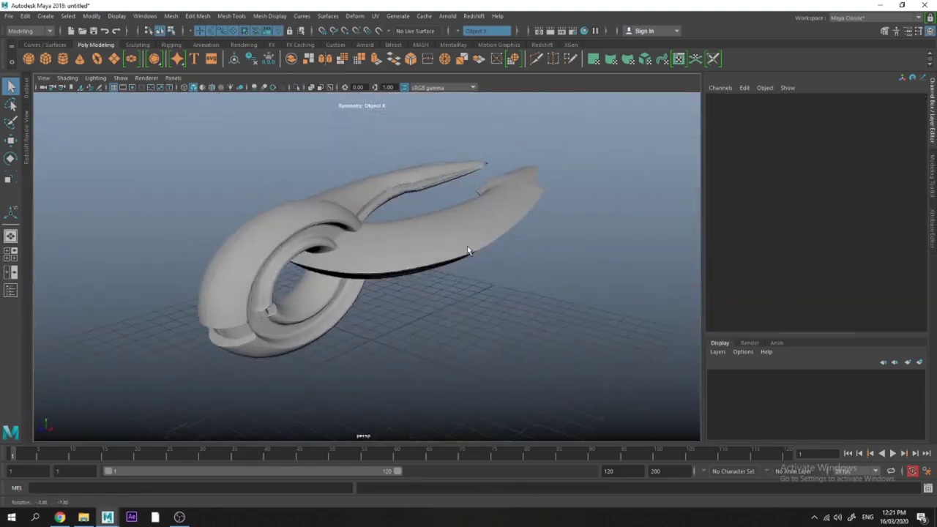
pyautogui.click(470, 250)
pyautogui.press('e')
pyautogui.moveTo(387, 227); pyautogui.dragTo(384, 210)
pyautogui.press('q')
# Duplicate the pincer-shaped hull and move the copy below the original, to about -1.879 in Y and -0.11 in Z.
pyautogui.click(505, 287)
pyautogui.keyDown('alt'); pyautogui.moveTo(505, 287); pyautogui.dragTo(469, 287); pyautogui.keyUp('alt')
pyautogui.click(444, 255)
pyautogui.hotkey('ctrl', 'd')
pyautogui.press('w')
pyautogui.moveTo(403, 166); pyautogui.dragTo(377, 212)
pyautogui.press('e')
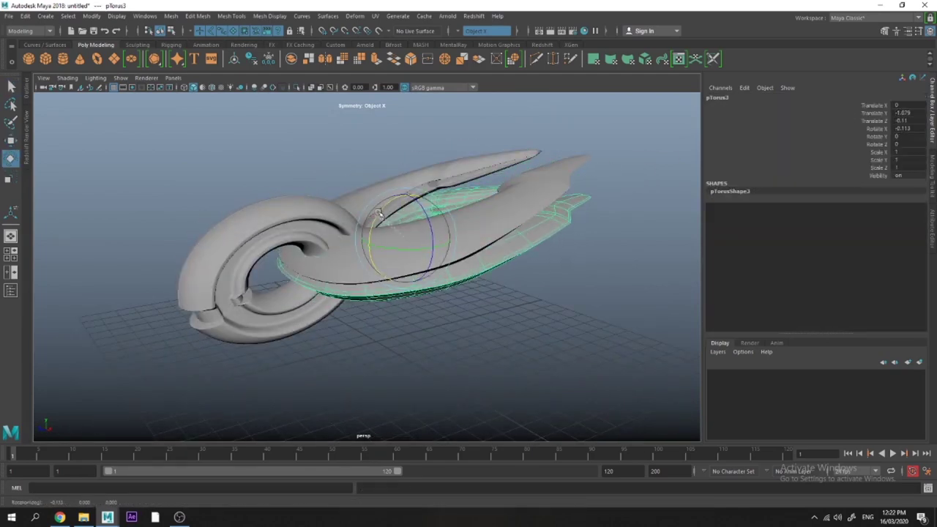
# Scale the lower hull copy uniformly to about 0.676 and move it beneath the original, to about -2.607 in Y.
pyautogui.press('r')
pyautogui.moveTo(429, 241); pyautogui.dragTo(368, 244)
pyautogui.moveTo(366, 208); pyautogui.dragTo(371, 247)
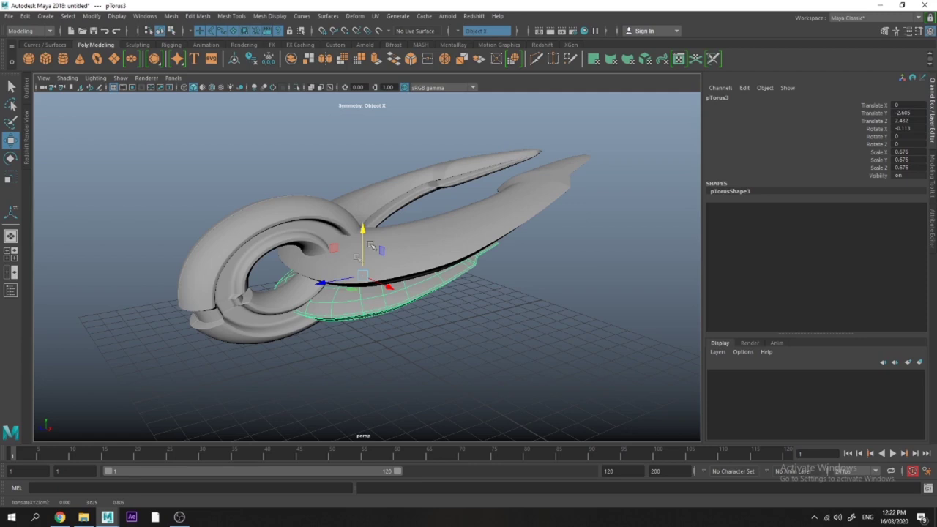
pyautogui.moveTo(354, 279); pyautogui.dragTo(359, 279)
pyautogui.press('q')
pyautogui.click(476, 336)
pyautogui.keyDown('alt'); pyautogui.moveTo(476, 336); pyautogui.dragTo(445, 300); pyautogui.keyUp('alt')
pyautogui.click(433, 283)
pyautogui.press('w')
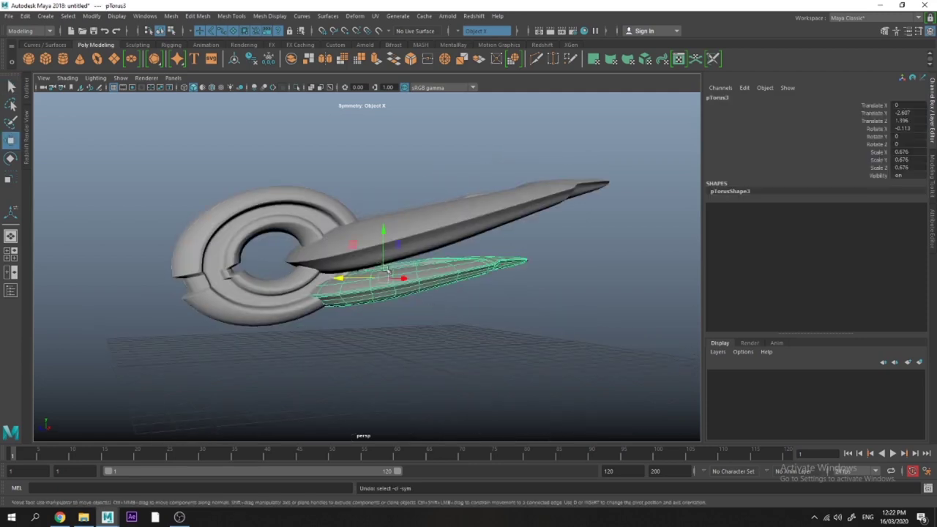
# Reposition the smaller lower hull copy and rotate it about X so it tilts away from the upper hull.
pyautogui.moveTo(383, 252); pyautogui.dragTo(330, 260)
pyautogui.press('e')
pyautogui.moveTo(327, 237); pyautogui.dragTo(365, 229)
pyautogui.press('w')
pyautogui.press('e')
pyautogui.press('w')
pyautogui.press('e')
pyautogui.press('w')
pyautogui.press('q')
# Stretch the lower hull copy along Z to a scale of about 0.827 and adjust its position under the upper hull.
pyautogui.keyDown('alt'); pyautogui.moveTo(549, 329); pyautogui.dragTo(359, 324); pyautogui.keyUp('alt')
pyautogui.press('r')
pyautogui.moveTo(412, 268)
pyautogui.mouseDown()
pyautogui.moveTo(422, 265)
pyautogui.moveTo(396, 270)
pyautogui.mouseUp()
pyautogui.press('w')
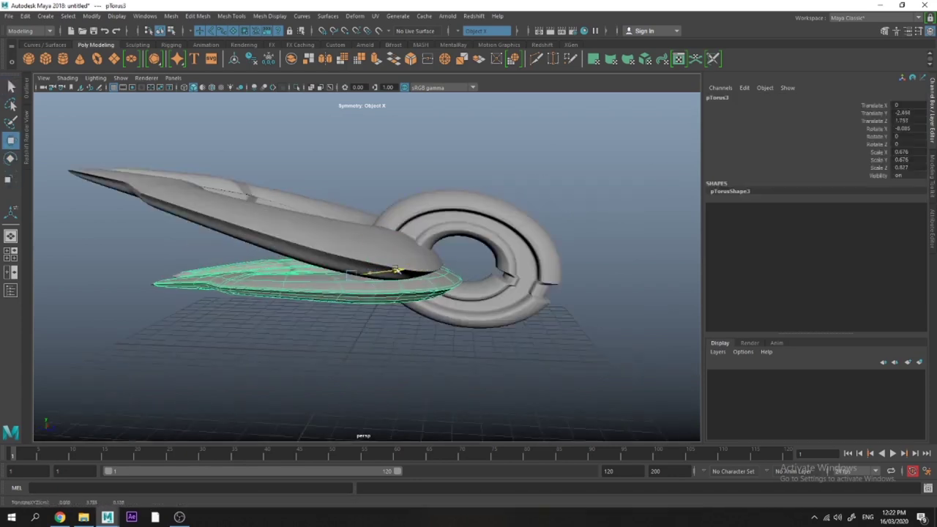
pyautogui.press('q')
# Select the upper two-pronged hull and narrow it along X.
pyautogui.keyDown('alt'); pyautogui.moveTo(476, 282); pyautogui.dragTo(351, 300); pyautogui.keyUp('alt')
pyautogui.click(404, 205)
pyautogui.press('r')
pyautogui.moveTo(398, 220); pyautogui.dragTo(382, 220)
# Try to widen the lower hull copy along X.
pyautogui.click(411, 285)
pyautogui.moveTo(403, 265); pyautogui.dragTo(423, 265)
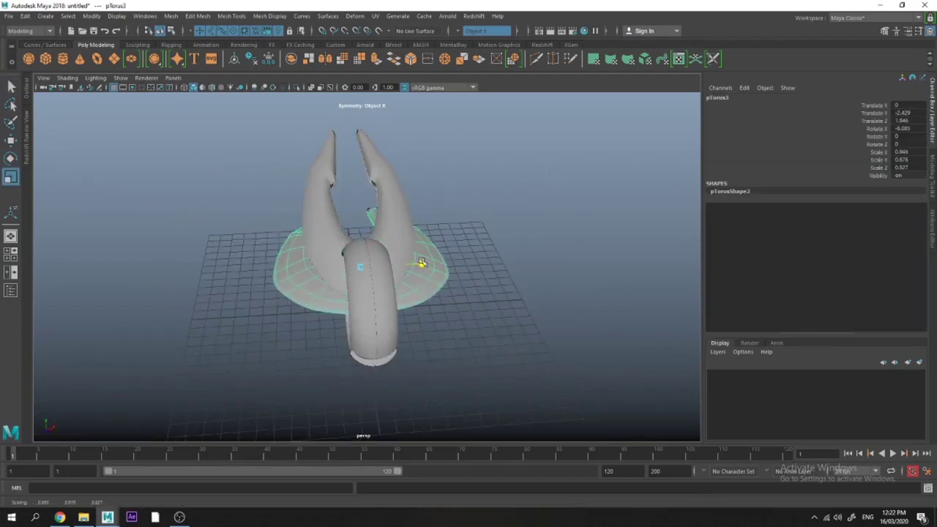
pyautogui.hotkey('ctrl', 'z')
# Spread the lower hull's arms outward by moving faces near its tip with soft selection, and return to object mode.
pyautogui.press('q')
pyautogui.press('b')
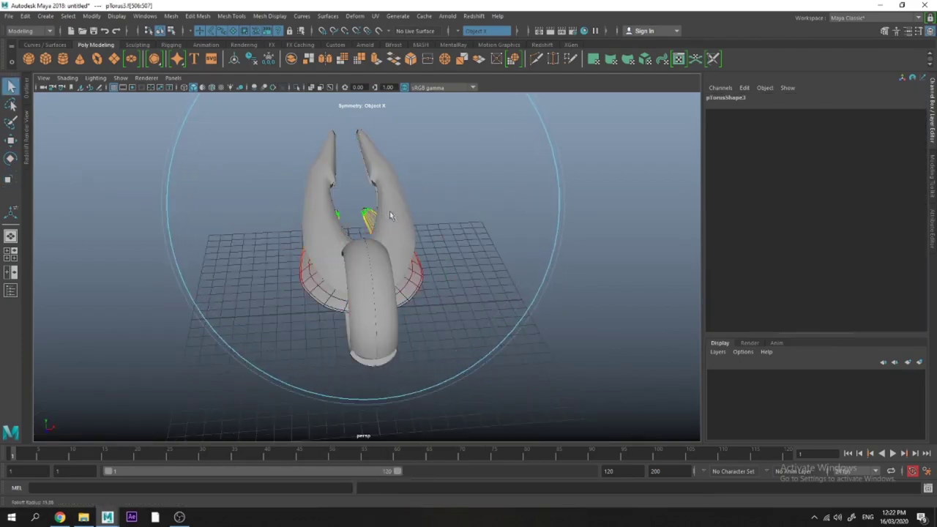
pyautogui.press('w')
pyautogui.moveTo(409, 208); pyautogui.dragTo(469, 208)
pyautogui.keyDown('alt'); pyautogui.moveTo(418, 237); pyautogui.dragTo(461, 241); pyautogui.keyUp('alt')
pyautogui.press('q')
pyautogui.moveTo(449, 226); pyautogui.dragTo(499, 211, button='right')
pyautogui.click(512, 194)
pyautogui.keyDown('alt'); pyautogui.moveTo(513, 201); pyautogui.dragTo(439, 219); pyautogui.keyUp('alt')
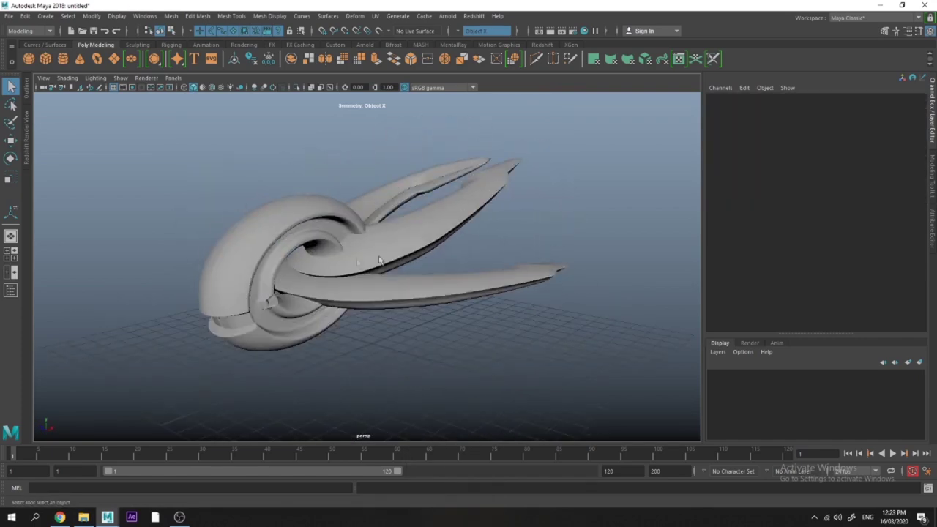
# Turn off the smooth preview on the ring and both hulls and apply Smooth with one division to their meshes.
pyautogui.moveTo(469, 139); pyautogui.dragTo(358, 307)
pyautogui.press('1')
pyautogui.keyDown('shift'); pyautogui.rightClick(355, 260); pyautogui.keyUp('shift')
pyautogui.click(367, 252)
pyautogui.keyDown('shift'); pyautogui.rightClick(367, 251); pyautogui.keyUp('shift')
pyautogui.keyDown('shift'); pyautogui.moveTo(366, 252); pyautogui.dragTo(359, 309, button='right'); pyautogui.keyUp('shift')
pyautogui.click(410, 292)
pyautogui.press('g')
pyautogui.click(282, 223)
pyautogui.moveTo(224, 178); pyautogui.dragTo(392, 326)
pyautogui.press('g')
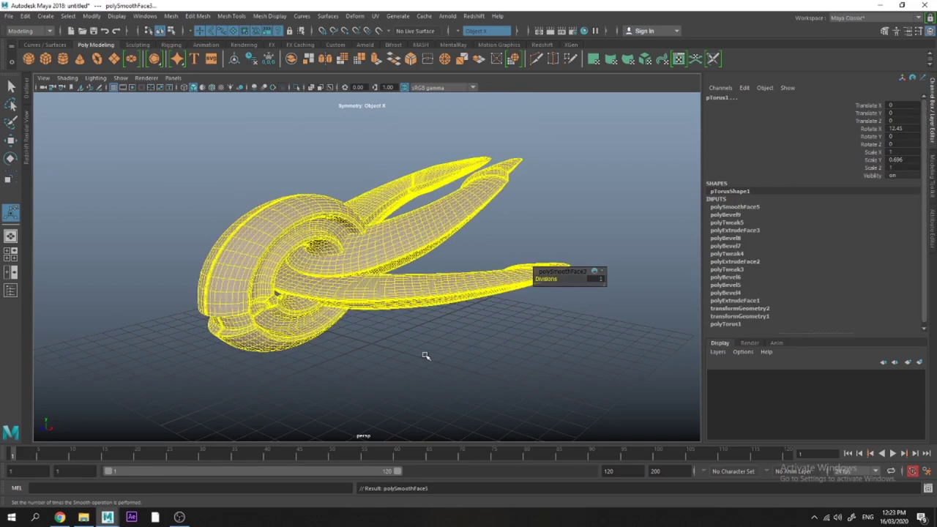
pyautogui.press('q')
pyautogui.click(426, 356)
pyautogui.moveTo(272, 209); pyautogui.dragTo(359, 286)
pyautogui.keyDown('shift'); pyautogui.rightClick(354, 271); pyautogui.keyUp('shift')
pyautogui.click(522, 234)
pyautogui.scroll(-5, 468, 256)
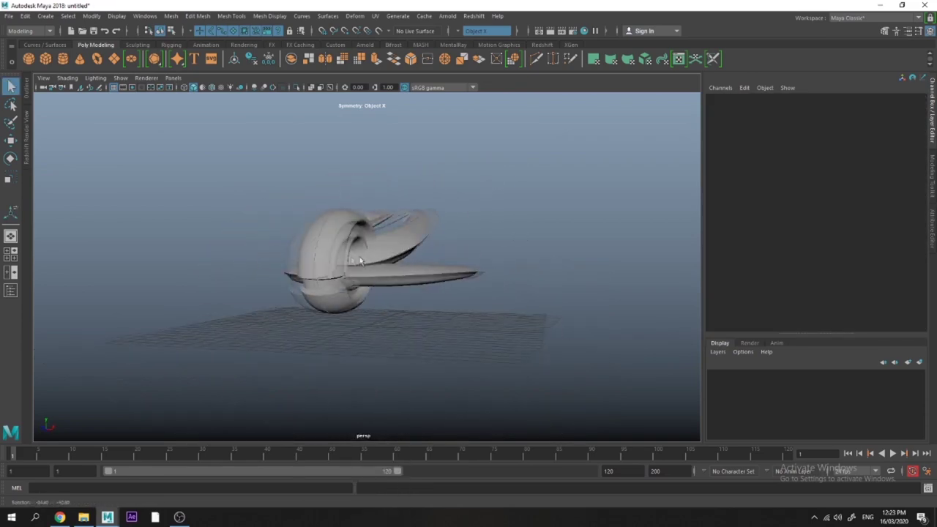
pyautogui.moveTo(289, 194); pyautogui.dragTo(374, 300)
pyautogui.keyDown('alt'); pyautogui.moveTo(387, 300); pyautogui.dragTo(355, 332); pyautogui.keyUp('alt')
pyautogui.scroll(5, 356, 332)
# Select the ring and both hulls and export the selection as an OBJ file named ship_maya in the TUTORIAL folder.
pyautogui.click(368, 356)
pyautogui.moveTo(236, 169); pyautogui.dragTo(359, 315)
pyautogui.click(9, 16)
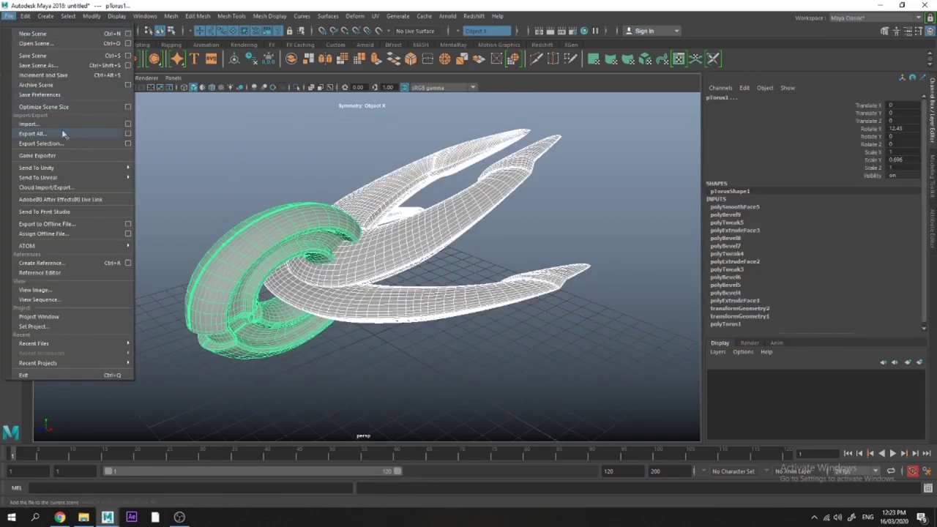
pyautogui.click(66, 134)
pyautogui.doubleClick(176, 121)
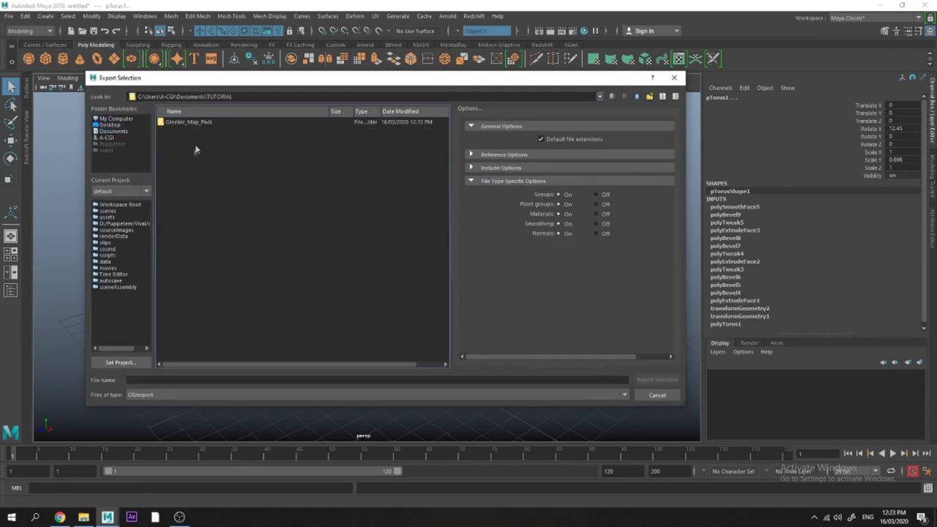
pyautogui.click(213, 380)
pyautogui.write('ship')
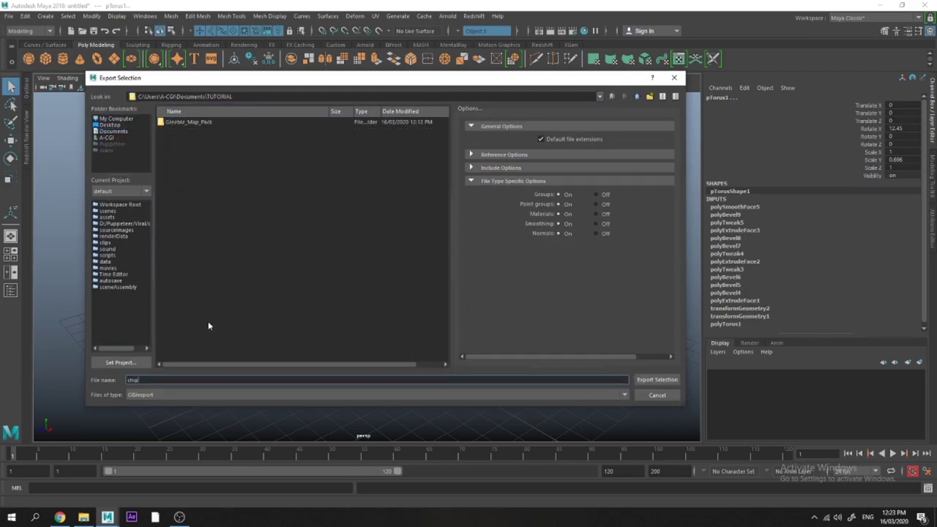
pyautogui.write('_maya')
pyautogui.press('Return')
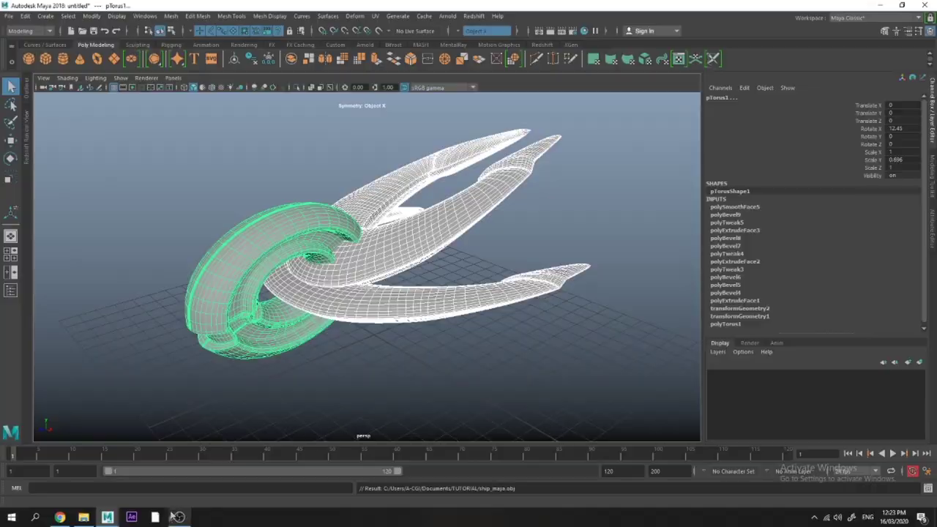
# Switch to ZBrush and import the ship_maya mesh from the TUTORIAL folder in Documents.
pyautogui.click(177, 517)
pyautogui.click(840, 56)
pyautogui.click(44, 64)
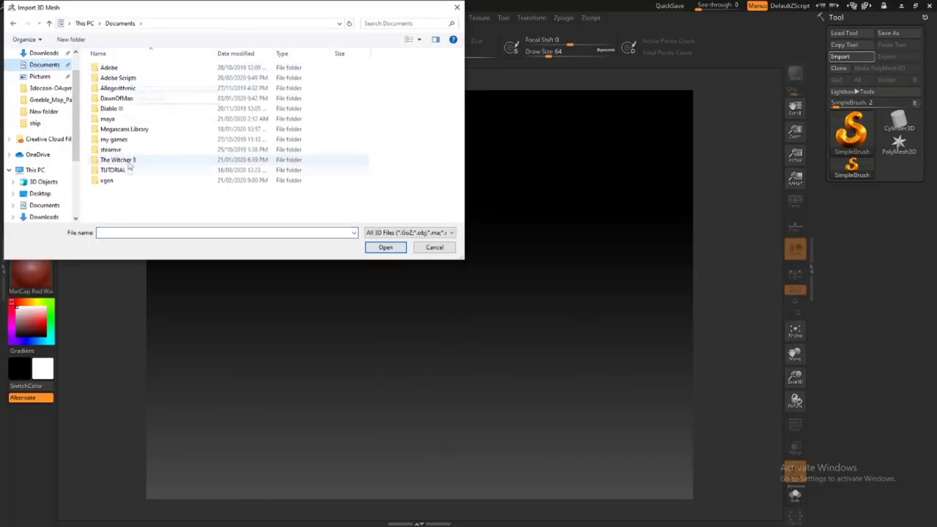
pyautogui.doubleClick(124, 130)
pyautogui.doubleClick(129, 134)
# Draw the imported ship on the canvas, enter Edit mode, and frame it with perspective turned on.
pyautogui.moveTo(412, 282); pyautogui.dragTo(567, 334)
pyautogui.click(159, 47)
pyautogui.moveTo(564, 213); pyautogui.dragTo(596, 234)
pyautogui.press('f')
pyautogui.click(794, 202)
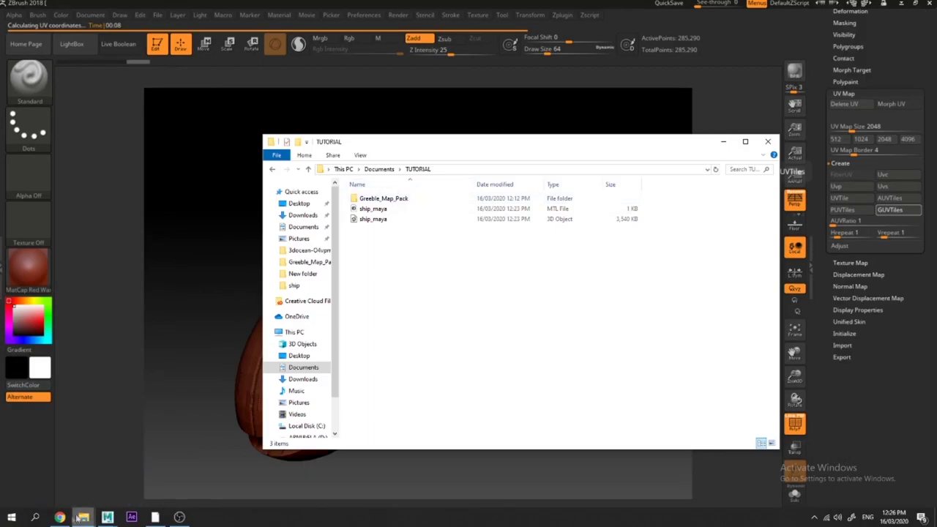
# Switch to Chrome, search Google Images for greeble and examine the surface detail in the results.
pyautogui.click(59, 516)
pyautogui.click(388, 203)
pyautogui.write('greeble')
pyautogui.press('Return')
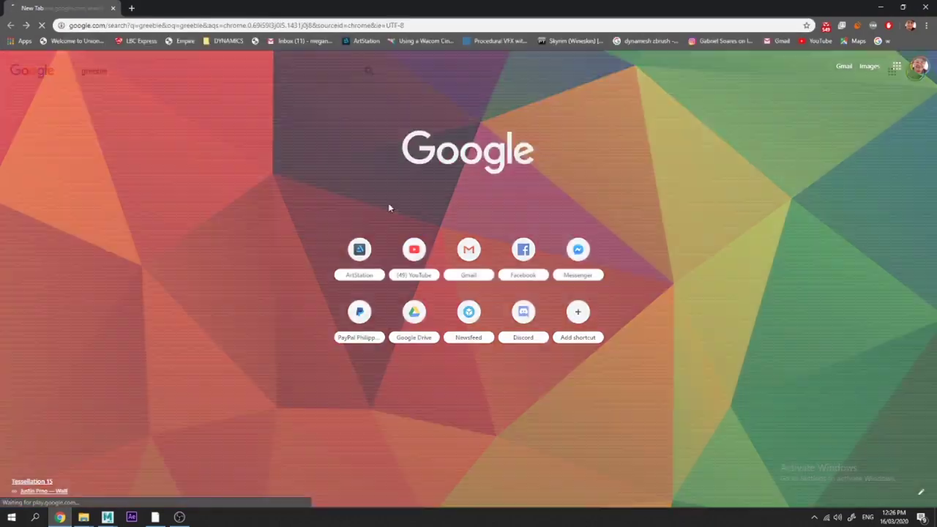
pyautogui.click(130, 96)
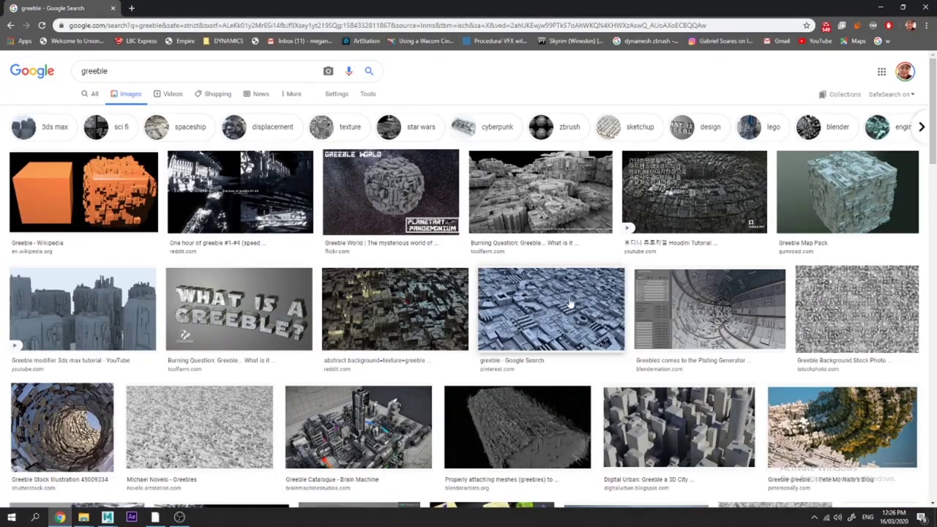
pyautogui.scroll(-7, 395, 309)
pyautogui.scroll(7, 366, 292)
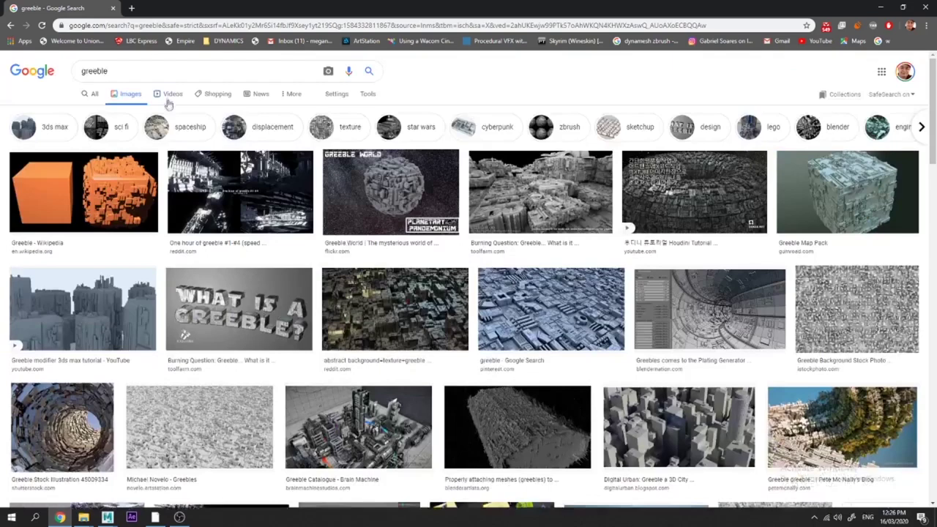
# Search the images for starwars ship, enlarge a Millennium Falcon picture, and open the Greeble_Map_Pack folder.
pyautogui.moveTo(117, 72); pyautogui.dragTo(50, 101)
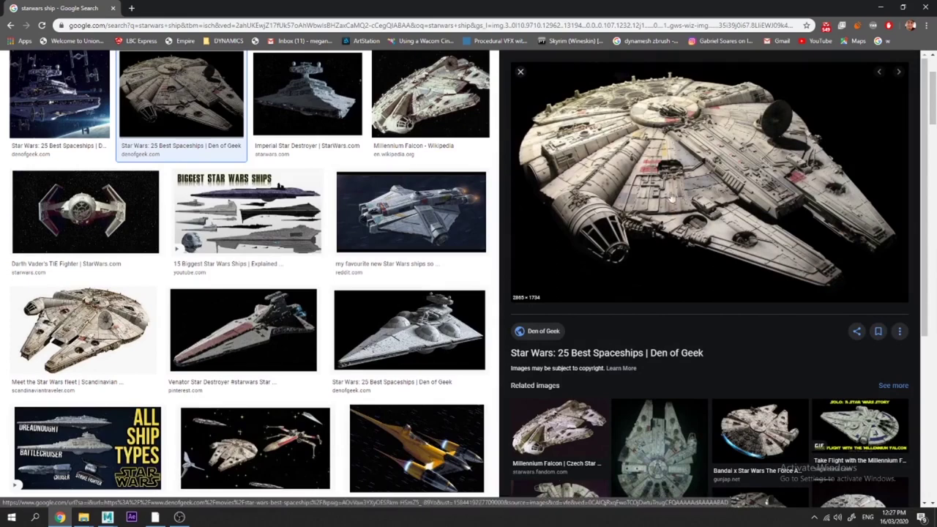
pyautogui.click(83, 330)
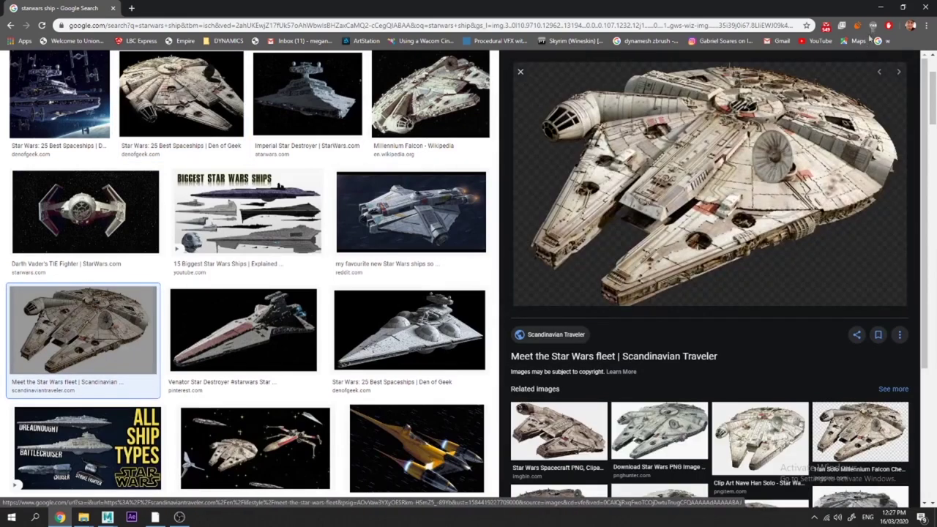
pyautogui.click(880, 7)
pyautogui.doubleClick(401, 198)
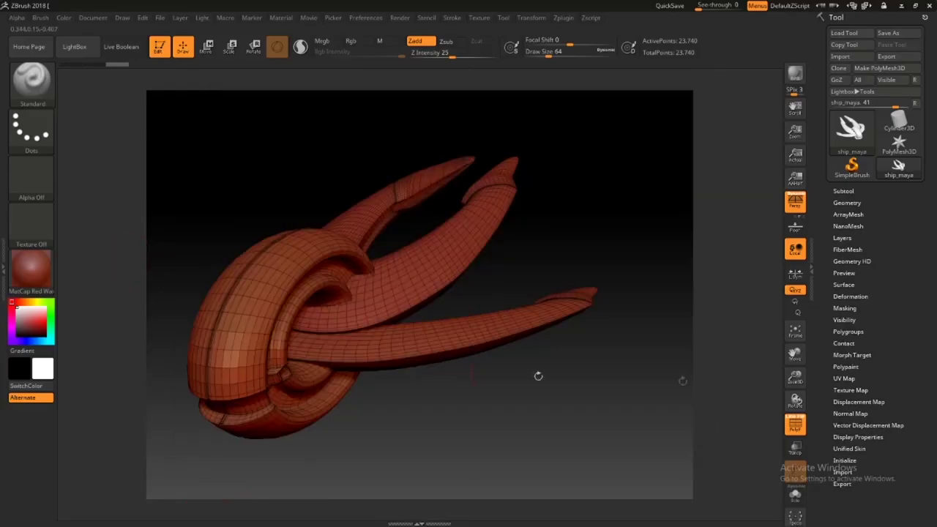
# Tessimate the ship mesh with Tesselate on and Decimate off, undoing the attempt made with Decimate on.
pyautogui.moveTo(540, 376)
pyautogui.mouseDown()
pyautogui.moveTo(531, 423)
pyautogui.moveTo(409, 411)
pyautogui.moveTo(523, 412)
pyautogui.moveTo(538, 399)
pyautogui.mouseUp()
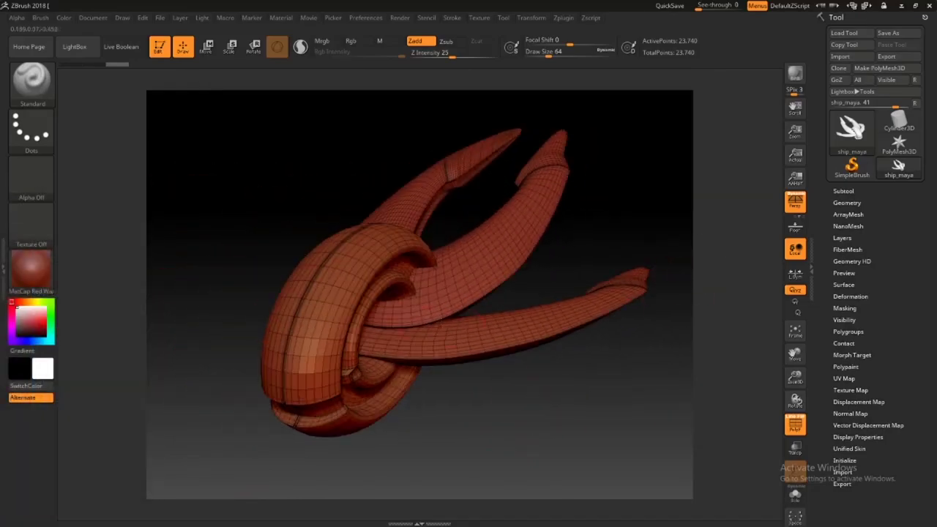
pyautogui.click(846, 202)
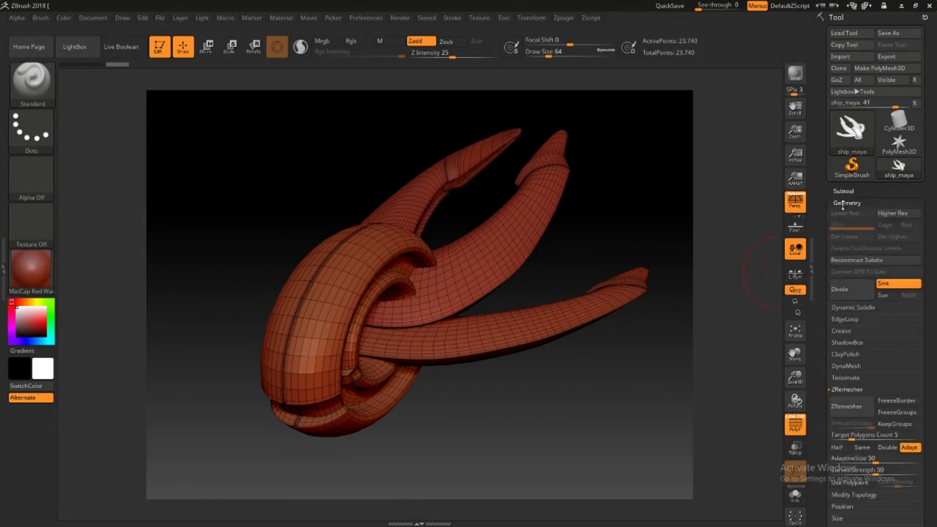
pyautogui.scroll(-5, 835, 329)
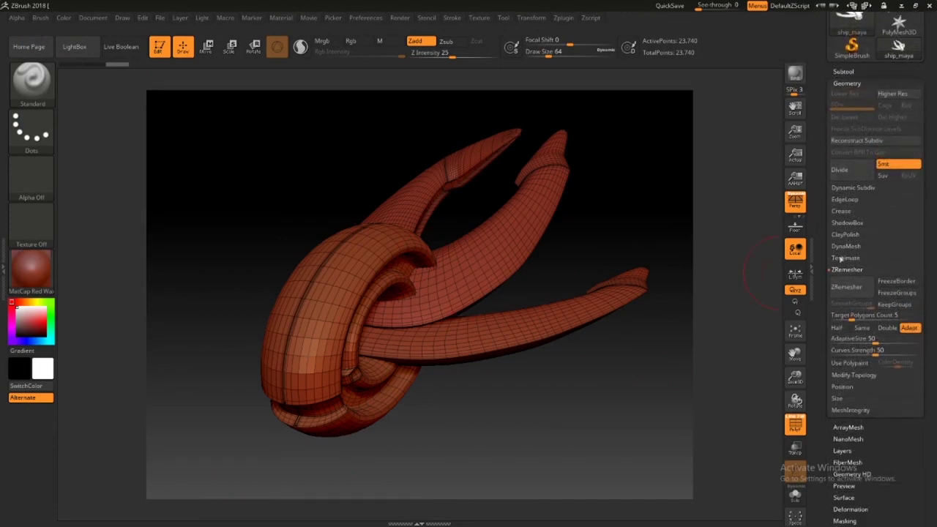
pyautogui.click(846, 258)
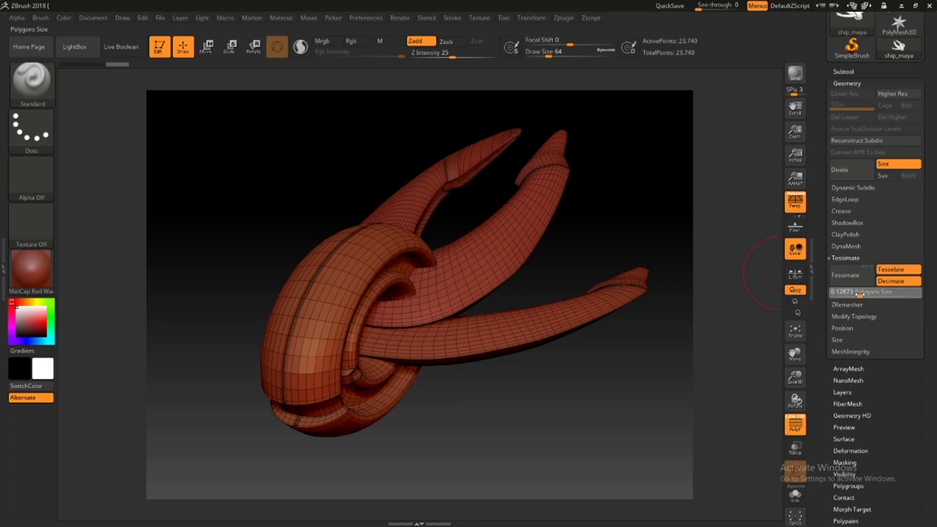
pyautogui.click(845, 276)
pyautogui.moveTo(410, 449); pyautogui.dragTo(431, 414)
pyautogui.click(123, 64)
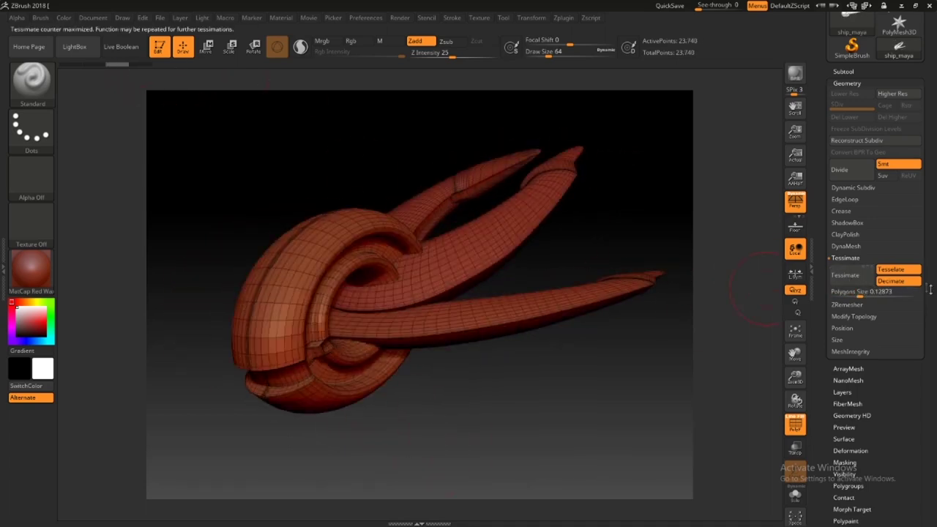
pyautogui.click(845, 276)
pyautogui.moveTo(486, 387); pyautogui.dragTo(453, 414)
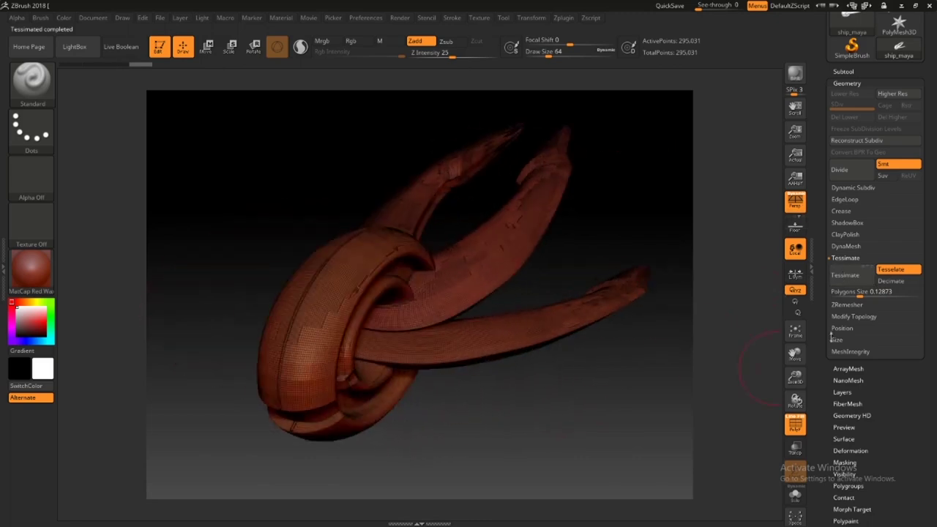
# Split the ship mesh into separate subtools with Split To Parts and make all the parts visible.
pyautogui.click(840, 71)
pyautogui.click(835, 392)
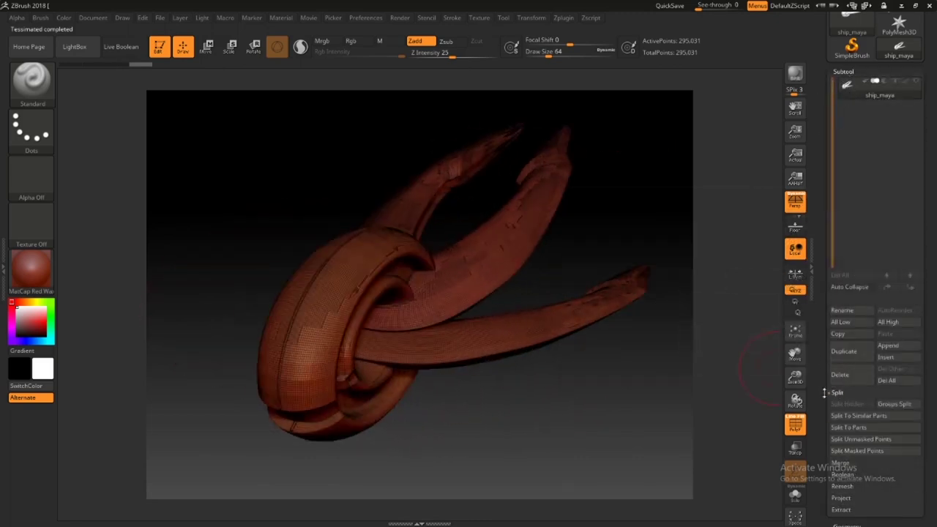
pyautogui.click(856, 430)
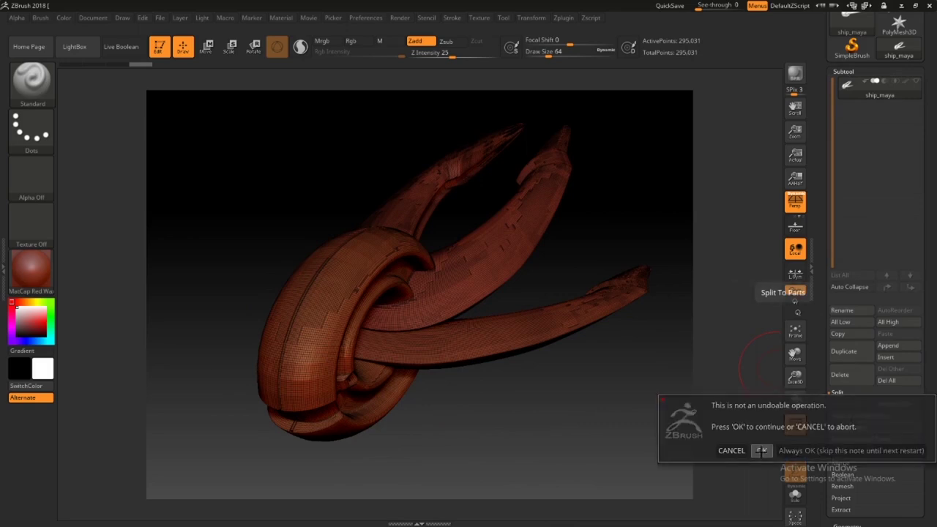
pyautogui.click(761, 447)
pyautogui.click(916, 105)
pyautogui.click(917, 128)
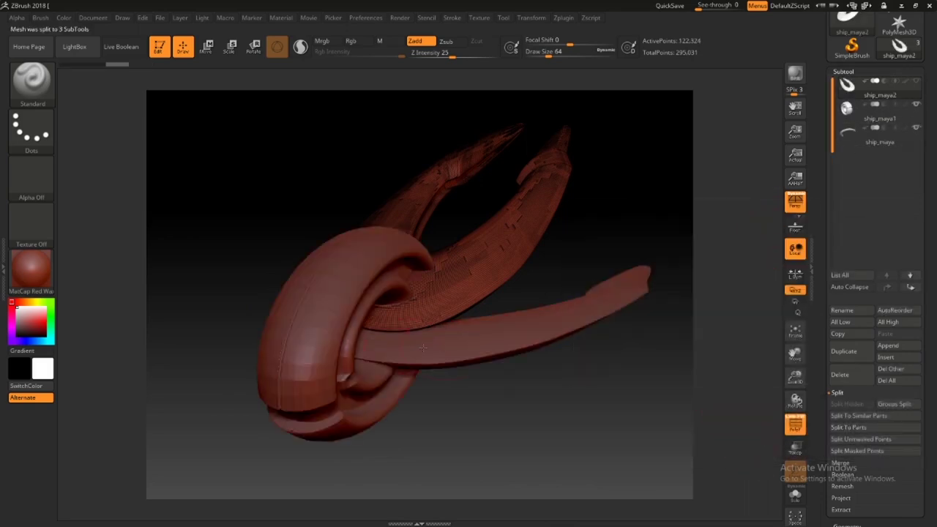
pyautogui.moveTo(563, 440)
pyautogui.mouseDown()
pyautogui.moveTo(498, 438)
pyautogui.moveTo(555, 425)
pyautogui.mouseUp()
# Select the ring subtool, turn off the polyframe display and open the UV map creation options.
pyautogui.click(847, 107)
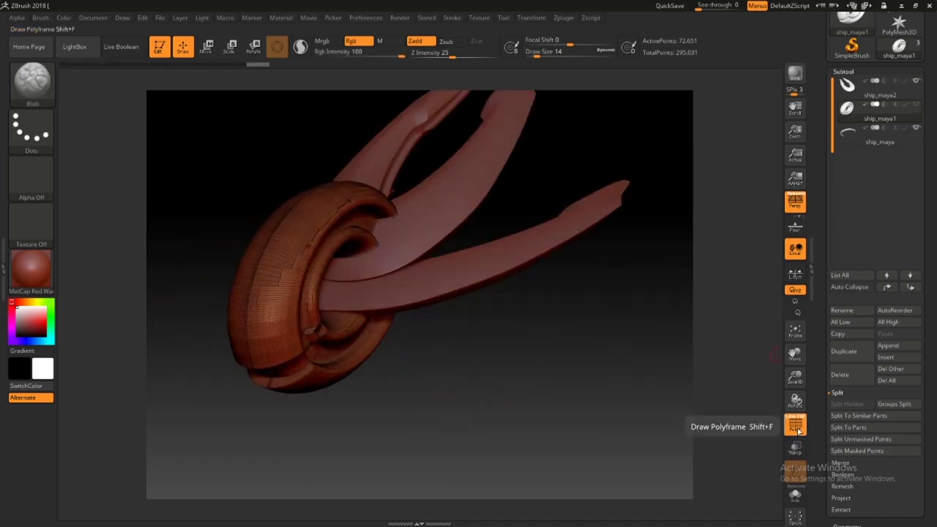
pyautogui.click(796, 426)
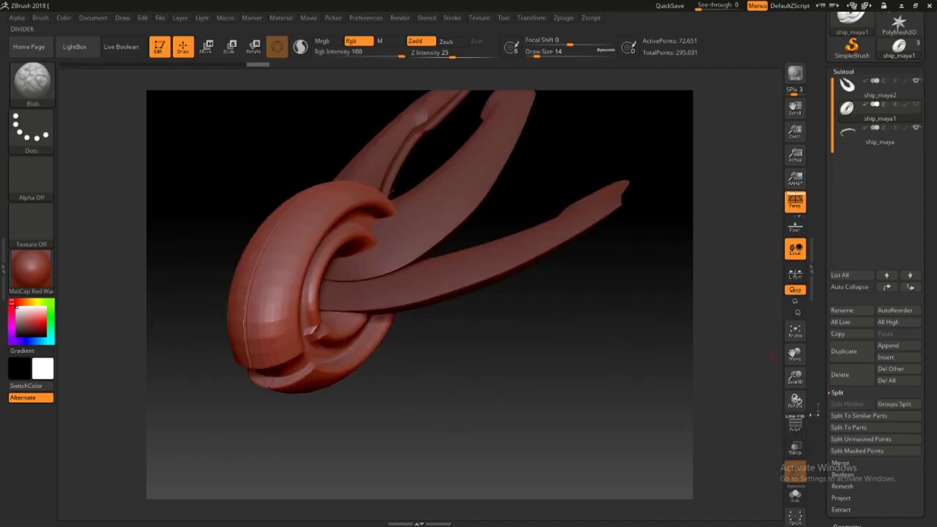
pyautogui.scroll(-5, 820, 318)
pyautogui.moveTo(828, 455); pyautogui.dragTo(828, 438)
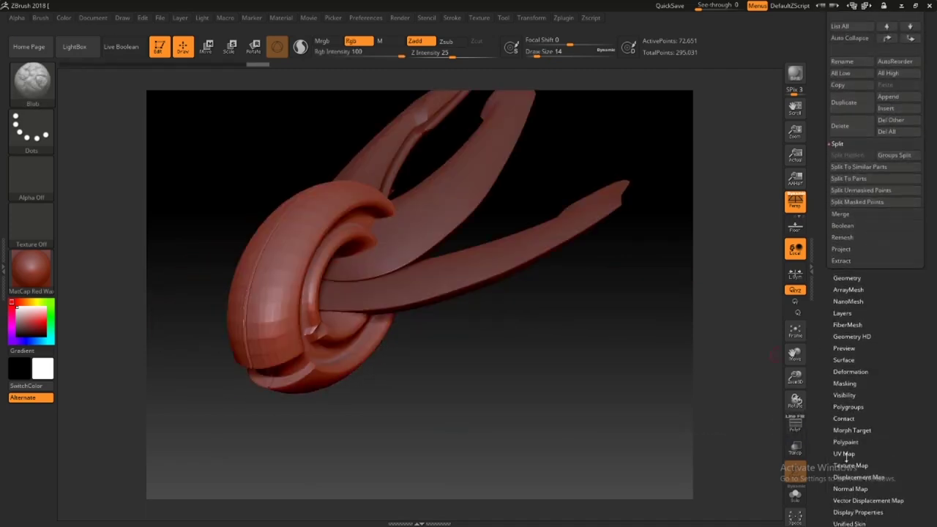
pyautogui.click(844, 456)
pyautogui.click(869, 296)
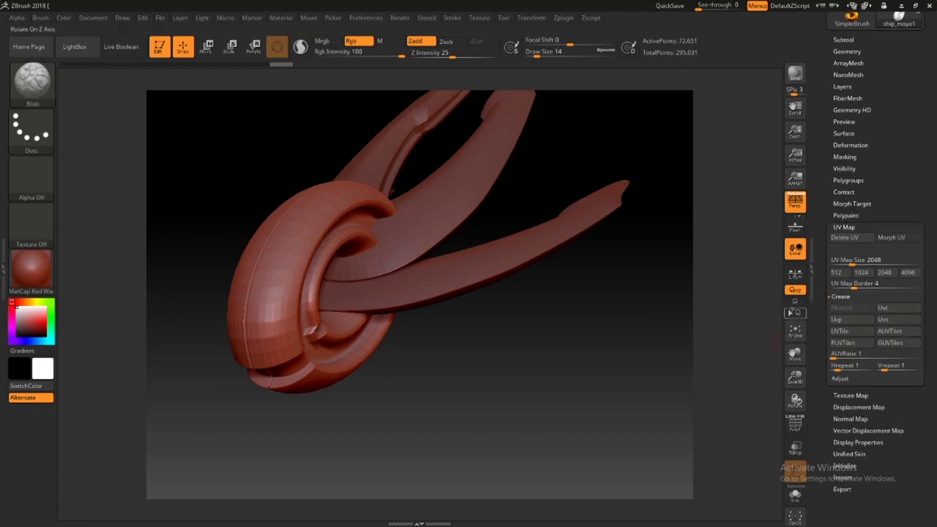
# Add surface noise to the ring subtool and load a greeble map image as the noise alpha.
pyautogui.click(842, 133)
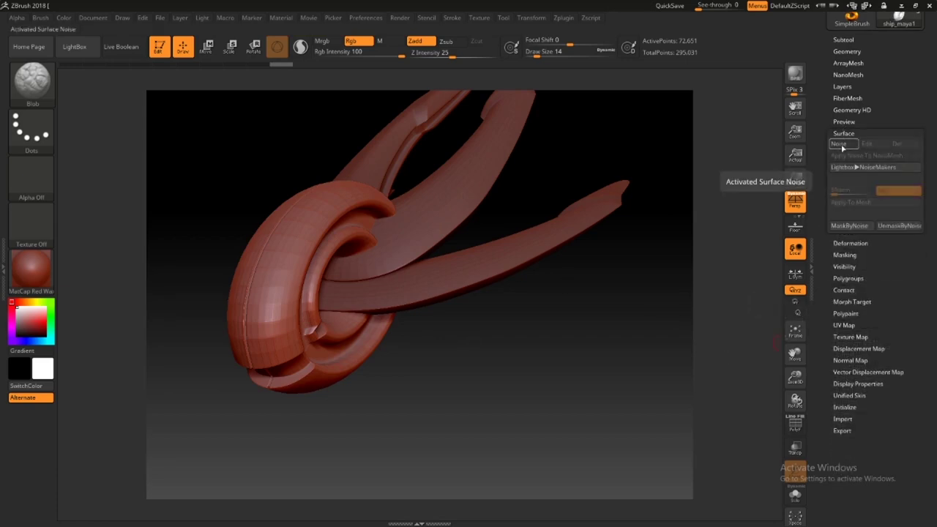
pyautogui.click(841, 146)
pyautogui.moveTo(765, 182); pyautogui.dragTo(592, 289)
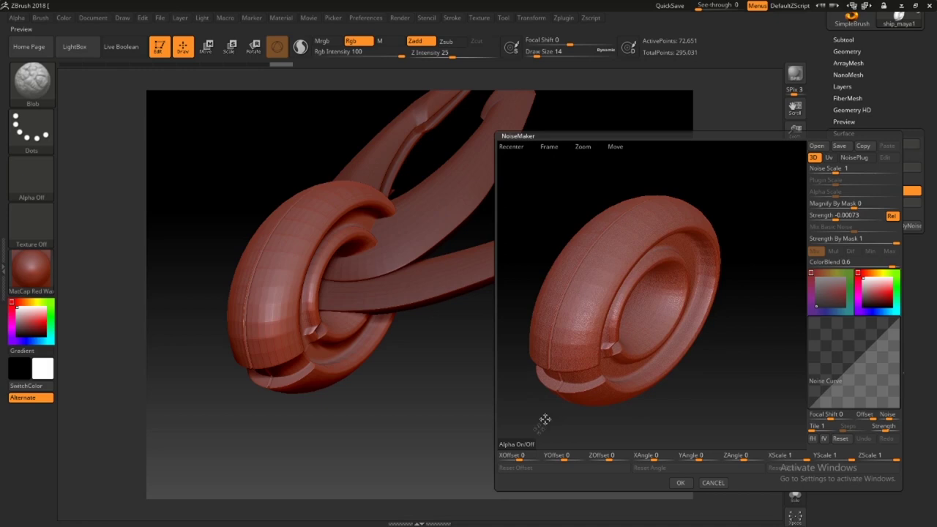
pyautogui.click(516, 443)
pyautogui.doubleClick(121, 69)
pyautogui.doubleClick(221, 82)
# Switch the ring's noise to Uv mapping, with Alpha Scale about 0.47191 and Strength about 0.02458.
pyautogui.moveTo(849, 218); pyautogui.dragTo(797, 232)
pyautogui.moveTo(658, 416); pyautogui.dragTo(684, 386)
pyautogui.click(830, 157)
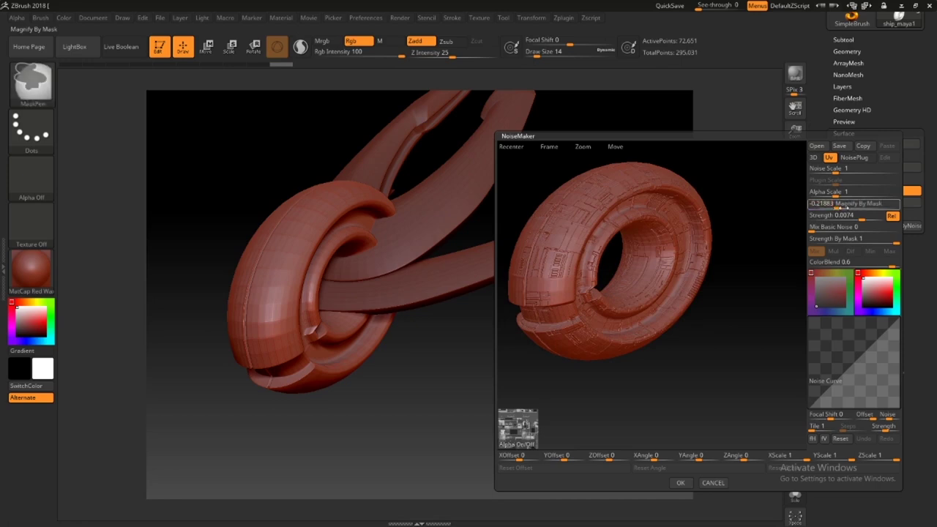
pyautogui.moveTo(836, 207)
pyautogui.mouseDown()
pyautogui.moveTo(846, 207)
pyautogui.moveTo(829, 192)
pyautogui.moveTo(876, 217)
pyautogui.mouseUp()
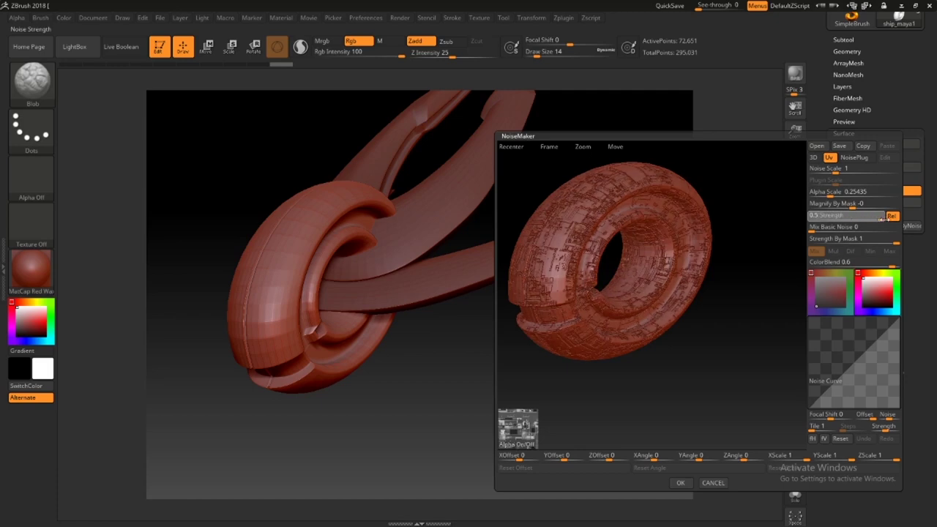
pyautogui.moveTo(839, 196)
pyautogui.mouseDown()
pyautogui.moveTo(868, 219)
pyautogui.moveTo(833, 195)
pyautogui.mouseUp()
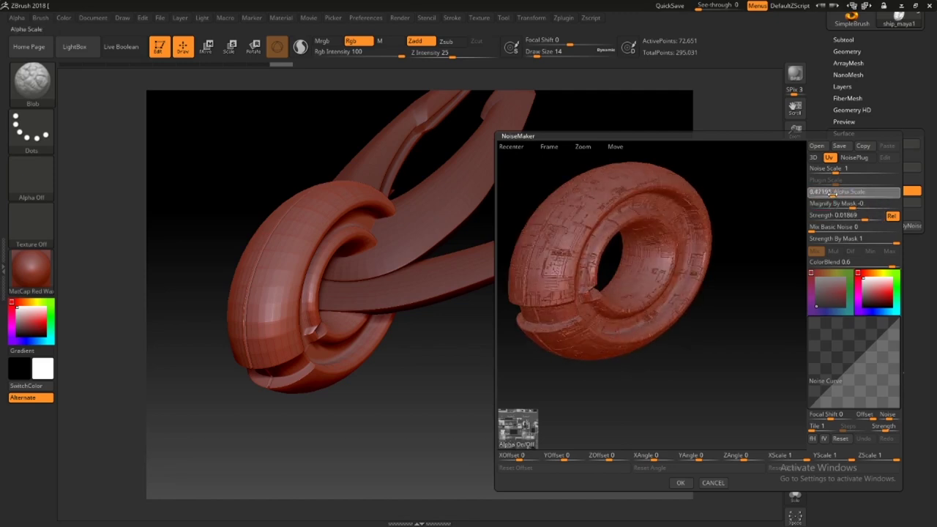
pyautogui.click(833, 193)
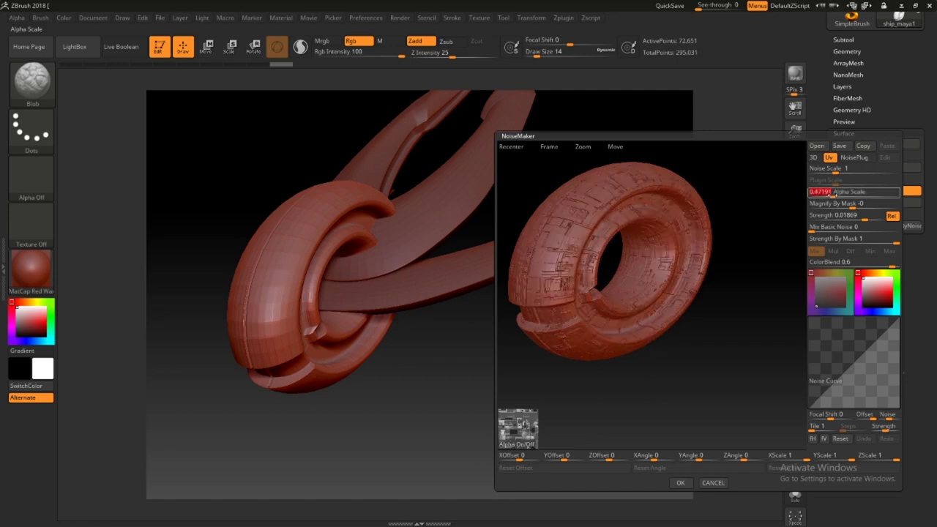
pyautogui.moveTo(865, 219); pyautogui.dragTo(864, 220)
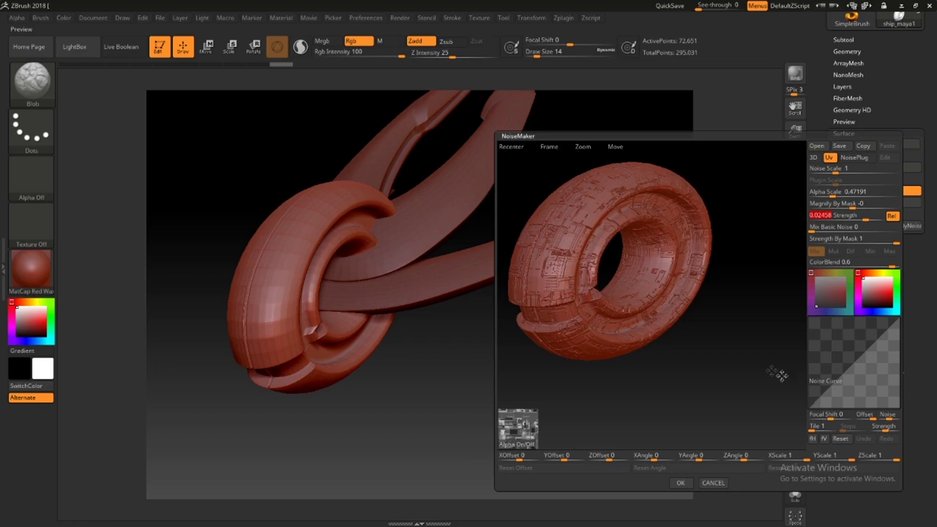
# Flip the ring's noise curve horizontally to compare raised and sunken detail, leave it flipped and accept the noise.
pyautogui.click(813, 439)
pyautogui.click(813, 439)
pyautogui.click(813, 439)
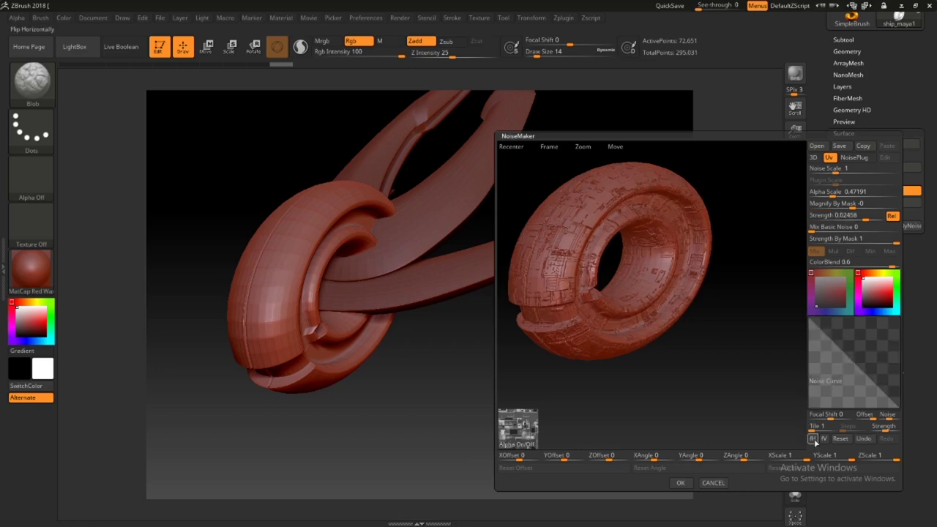
pyautogui.click(813, 439)
pyautogui.click(813, 439)
pyautogui.click(813, 439)
pyautogui.click(814, 439)
pyautogui.click(813, 439)
pyautogui.click(813, 439)
pyautogui.moveTo(850, 356)
pyautogui.mouseDown()
pyautogui.moveTo(847, 371)
pyautogui.moveTo(858, 367)
pyautogui.mouseUp()
pyautogui.click(685, 486)
pyautogui.moveTo(556, 362); pyautogui.dragTo(542, 390)
# Duplicate the ring subtool and shrink the copy slightly with a deformation, keeping the original ring hidden.
pyautogui.moveTo(824, 96); pyautogui.dragTo(823, 158)
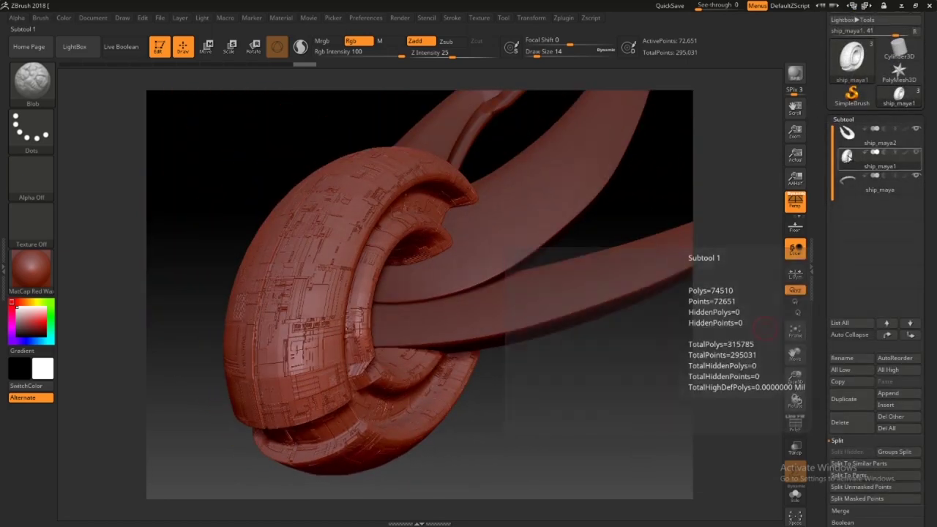
pyautogui.click(846, 400)
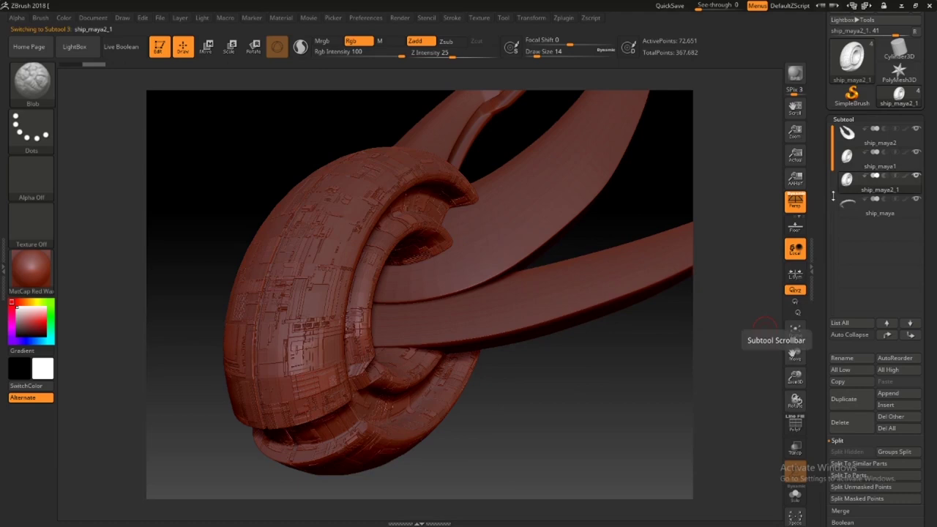
pyautogui.moveTo(833, 196); pyautogui.dragTo(823, 322)
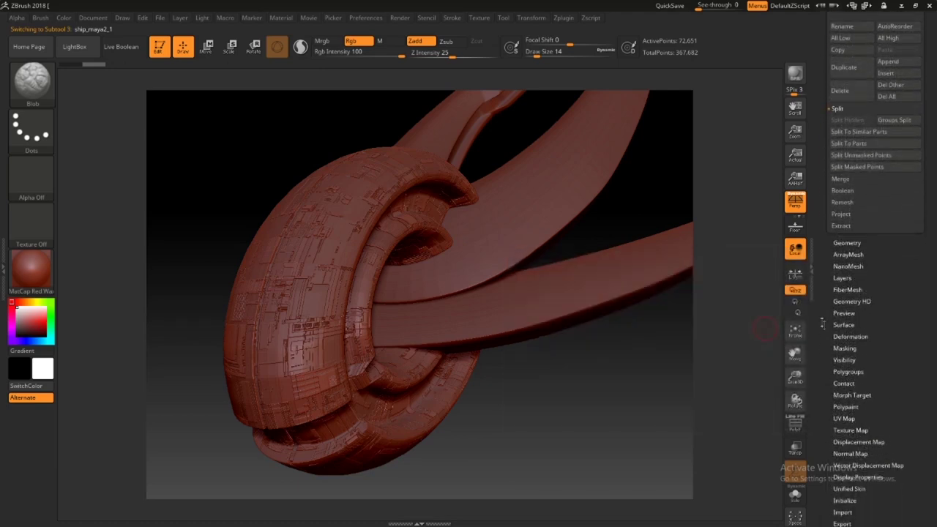
pyautogui.click(843, 336)
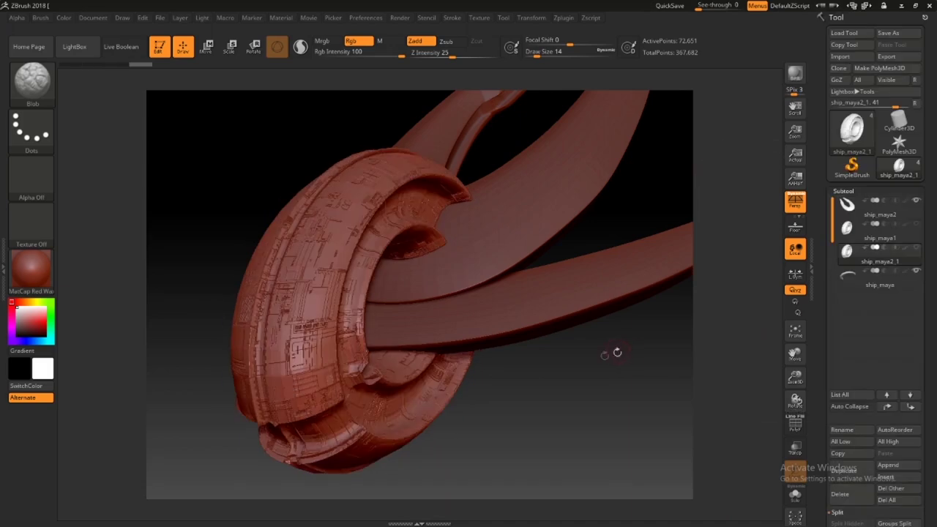
pyautogui.moveTo(578, 362)
pyautogui.mouseDown()
pyautogui.moveTo(505, 366)
pyautogui.moveTo(583, 377)
pyautogui.moveTo(612, 318)
pyautogui.moveTo(585, 351)
pyautogui.moveTo(574, 345)
pyautogui.mouseUp()
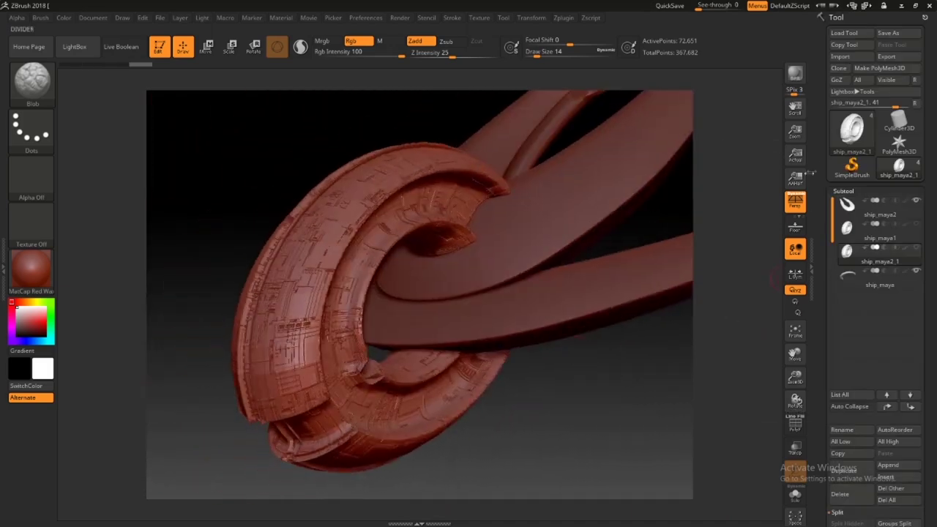
# Turn the ring copy's surface noise into real geometry with Convert BPR To Geo.
pyautogui.moveTo(818, 277); pyautogui.dragTo(818, 67)
pyautogui.click(843, 433)
pyautogui.moveTo(825, 121); pyautogui.dragTo(821, 276)
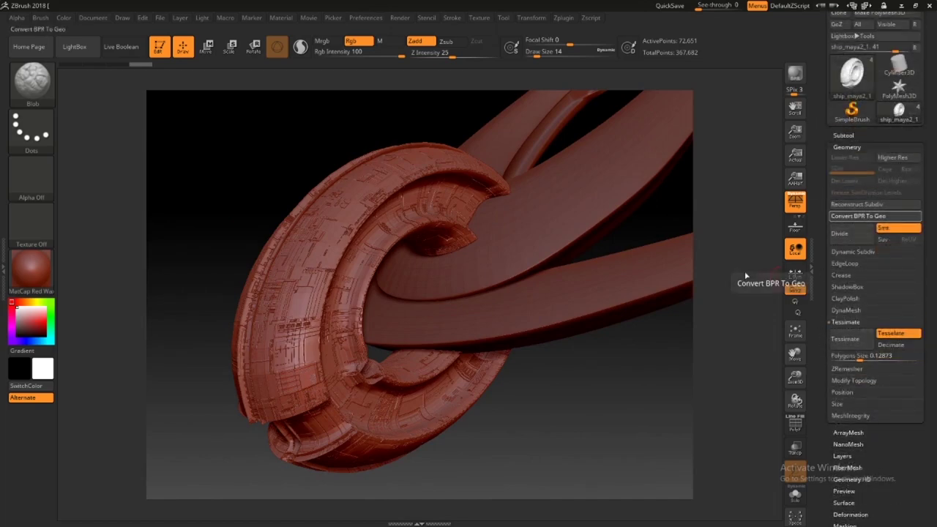
pyautogui.click(858, 216)
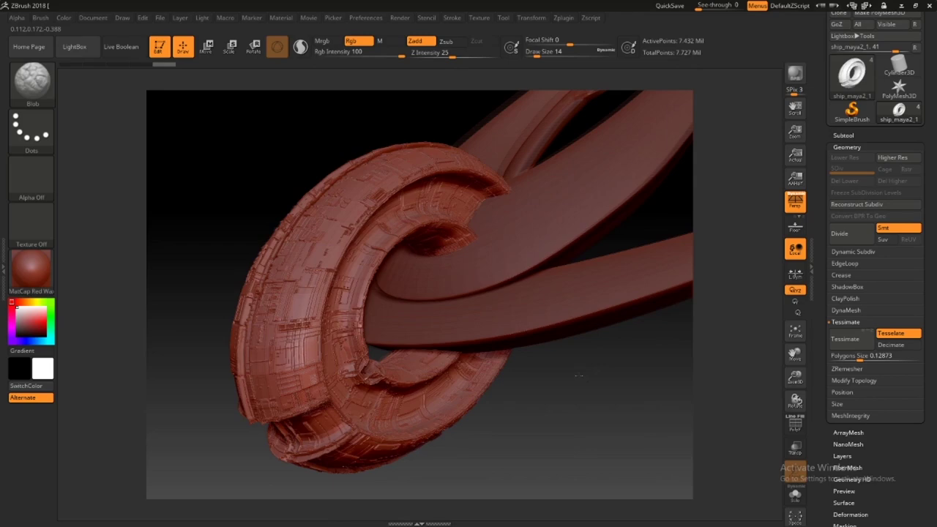
pyautogui.moveTo(634, 335); pyautogui.dragTo(530, 355)
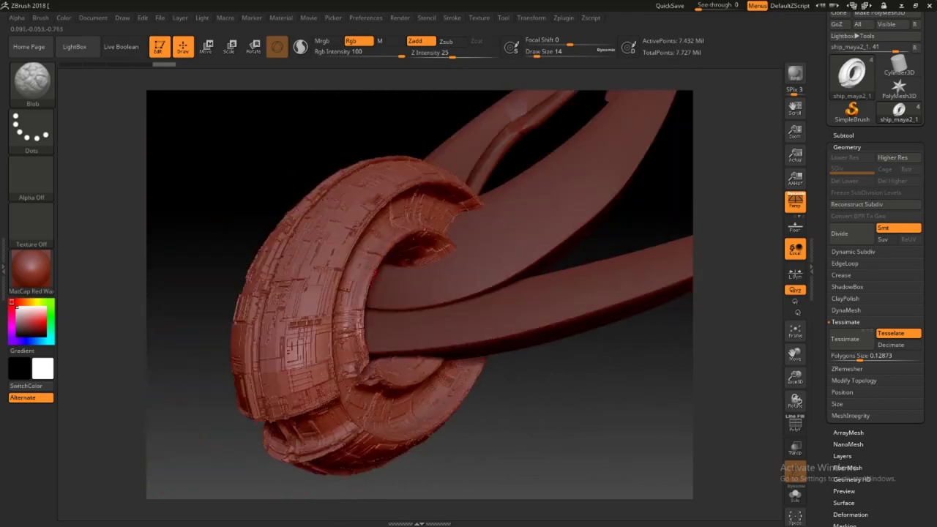
# Edit the surface noise of the original ring ship_maya1, setting Strength to 0.5 and the noise curve Offset to -0.5.
pyautogui.moveTo(816, 222); pyautogui.dragTo(817, 237)
pyautogui.click(844, 151)
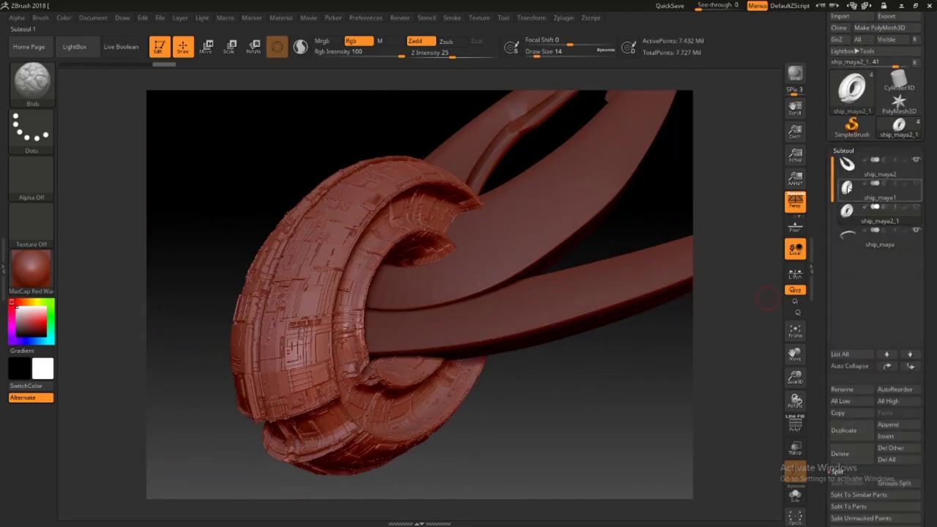
pyautogui.click(856, 191)
pyautogui.moveTo(819, 269); pyautogui.dragTo(811, 164)
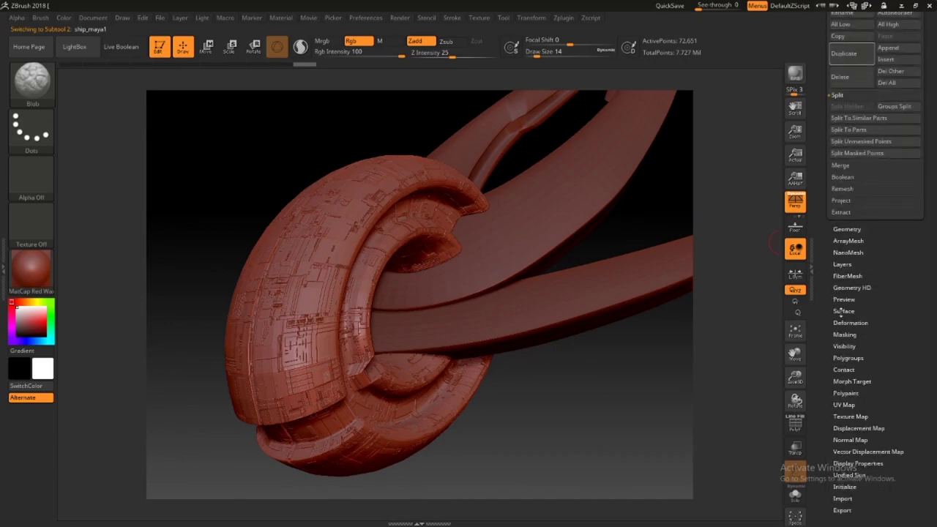
pyautogui.click(843, 311)
pyautogui.click(869, 59)
pyautogui.moveTo(724, 305); pyautogui.dragTo(736, 289)
pyautogui.moveTo(833, 132); pyautogui.dragTo(879, 134)
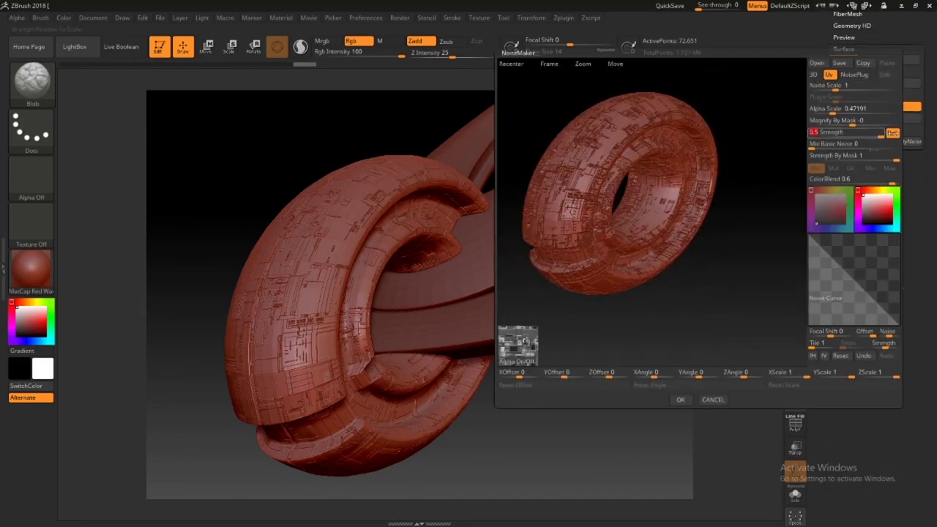
pyautogui.moveTo(866, 330); pyautogui.dragTo(865, 331)
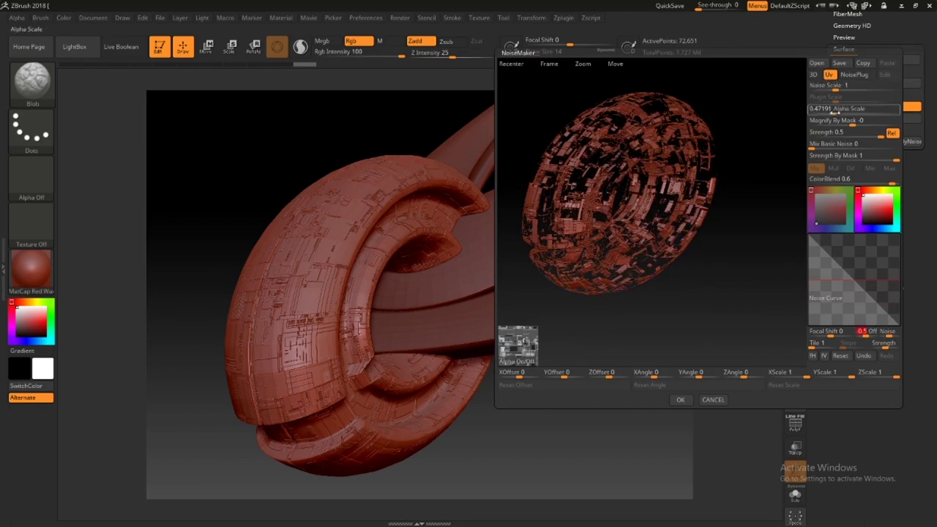
# Set the original ring's Alpha Scale to about 10.51898 and Strength to about 0.00623, and accept the noise.
pyautogui.moveTo(835, 112); pyautogui.dragTo(851, 110)
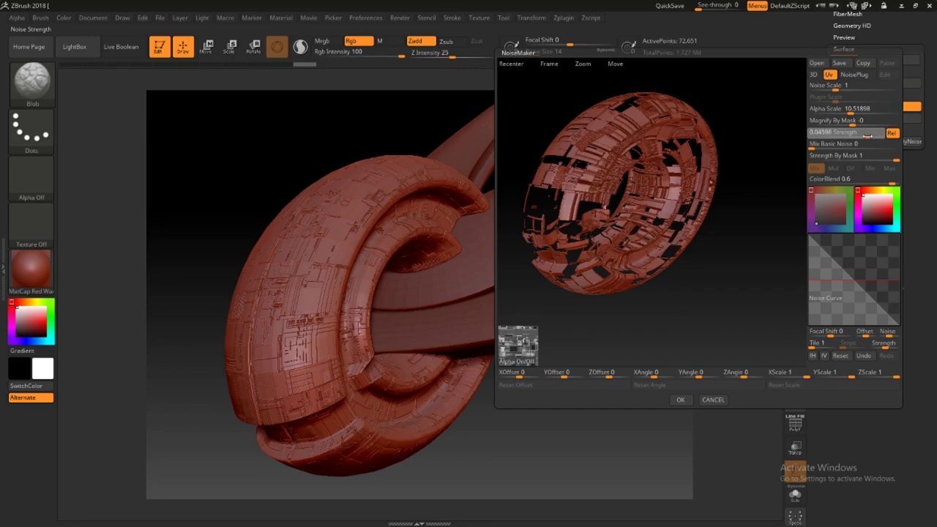
pyautogui.moveTo(867, 136); pyautogui.dragTo(859, 136)
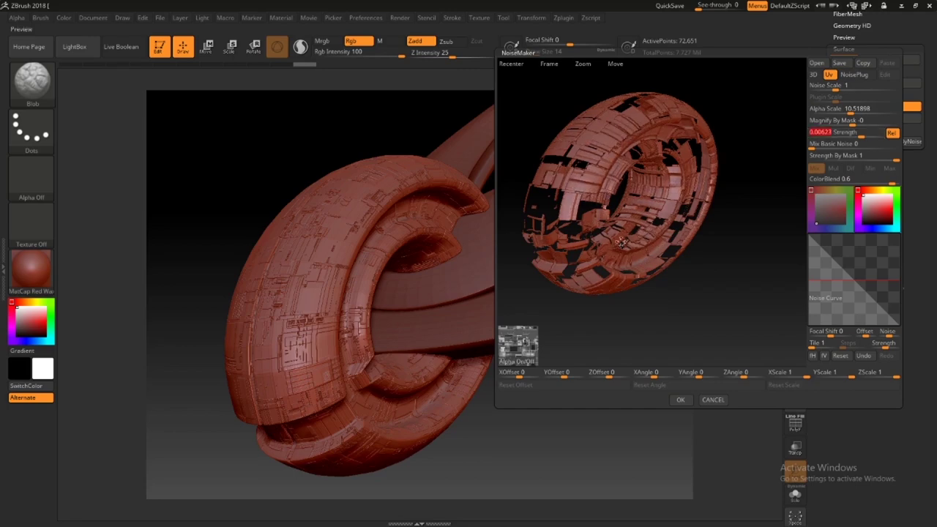
pyautogui.click(682, 399)
pyautogui.moveTo(607, 387); pyautogui.dragTo(644, 366)
# Show the converted ring copy together with the noise panels of the original ring.
pyautogui.moveTo(826, 139); pyautogui.dragTo(833, 226)
pyautogui.click(849, 190)
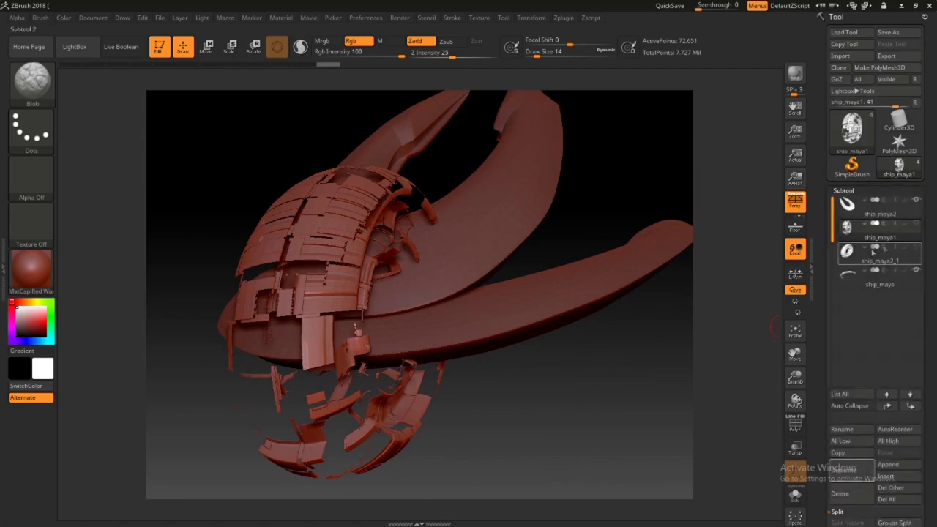
pyautogui.click(915, 247)
pyautogui.moveTo(623, 326); pyautogui.dragTo(548, 360)
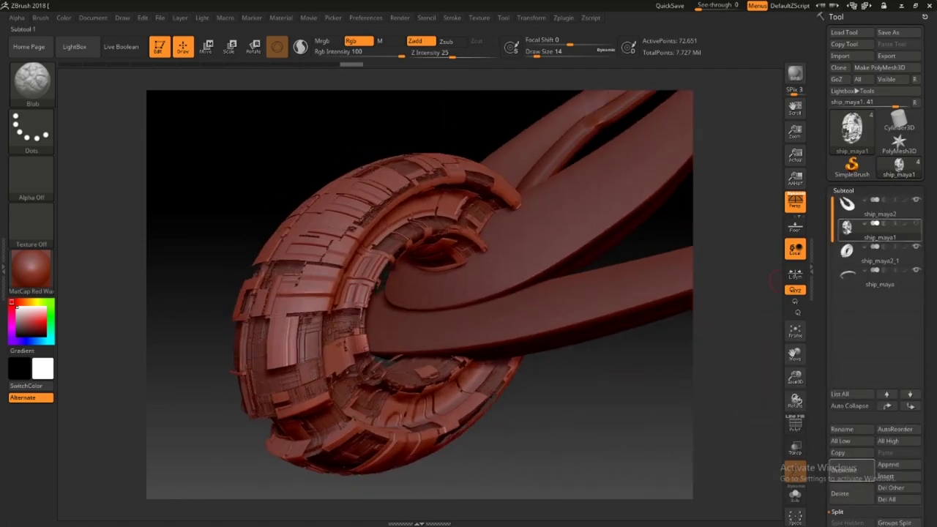
# Duplicate the original ring subtool with its broken panel noise.
pyautogui.moveTo(821, 244); pyautogui.dragTo(821, 36)
pyautogui.click(848, 268)
pyautogui.moveTo(822, 229); pyautogui.dragTo(821, 303)
pyautogui.moveTo(851, 120)
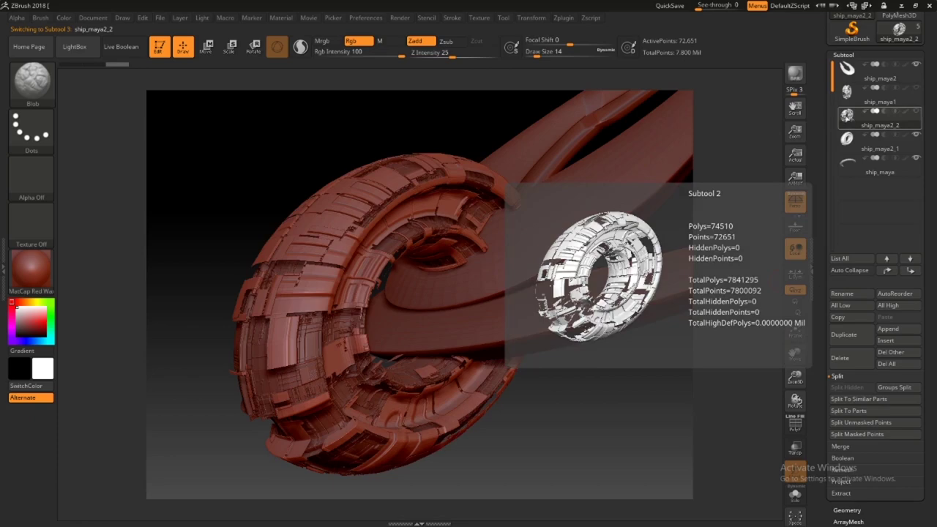
# Deflate the new panel ring copy by applying an Inflate deformation of -5.
pyautogui.scroll(-5, 850, 220)
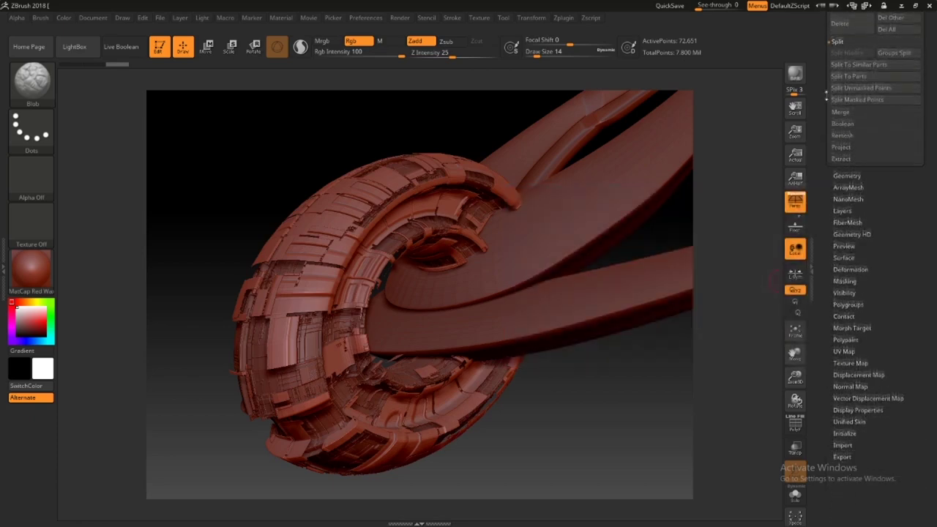
pyautogui.click(851, 268)
pyautogui.scroll(1, 849, 146)
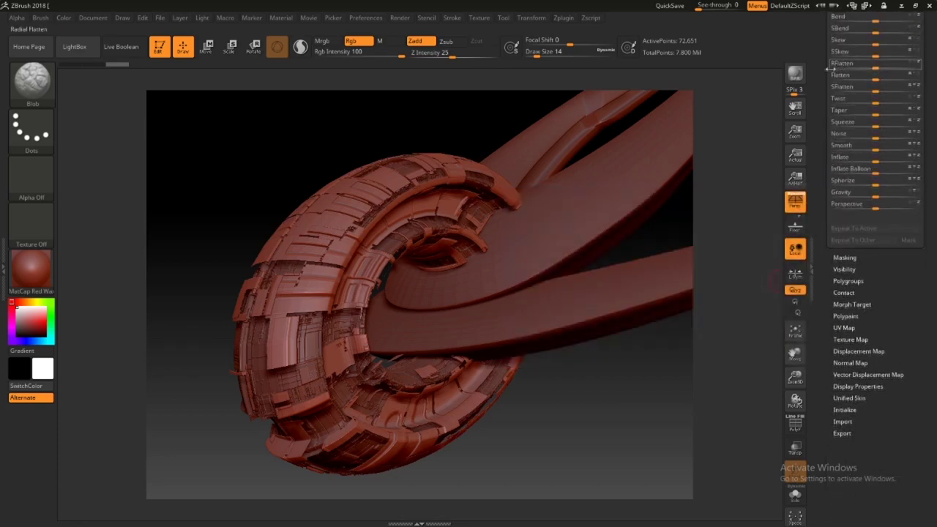
pyautogui.moveTo(827, 71); pyautogui.dragTo(828, 82)
pyautogui.click(846, 171)
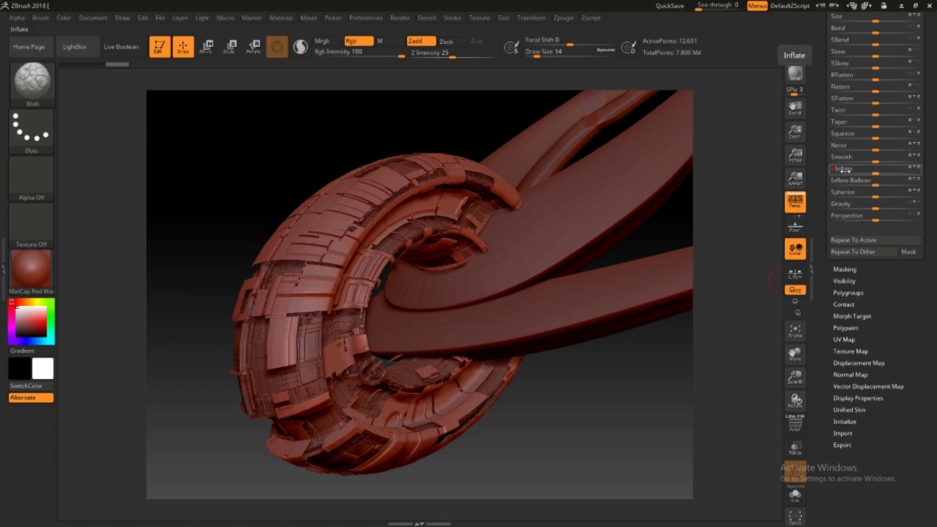
pyautogui.write('-5')
pyautogui.press('Return')
# Convert the deflated panel ring's noise into real geometry with Convert BPR To Geo.
pyautogui.moveTo(826, 158); pyautogui.dragTo(825, 276)
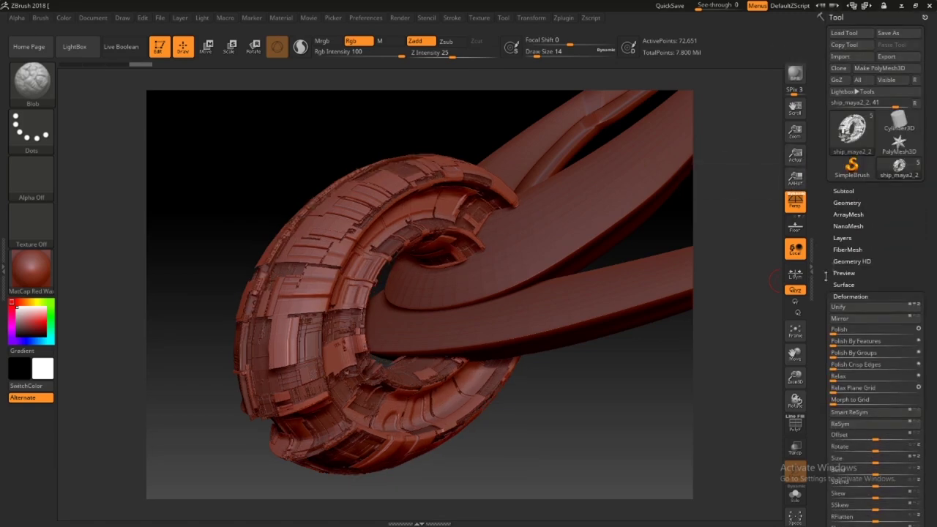
pyautogui.click(847, 203)
pyautogui.scroll(-3, 821, 191)
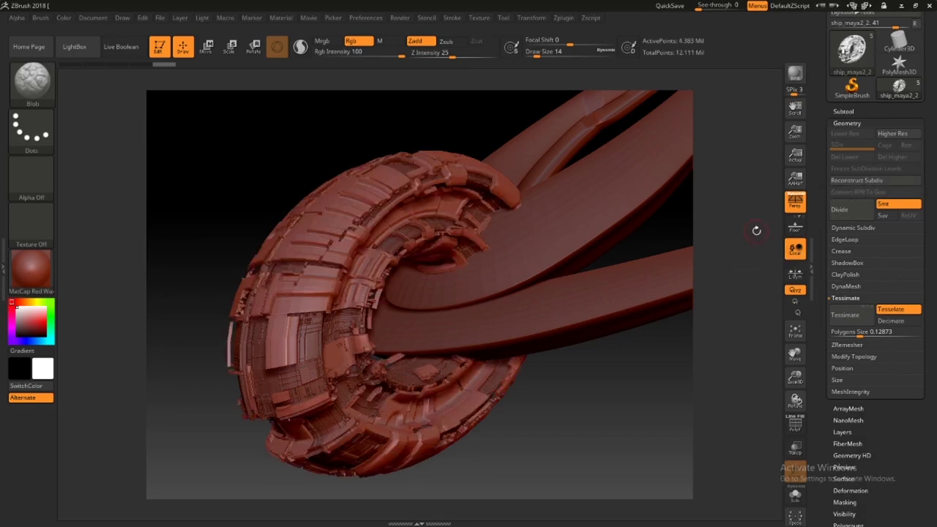
pyautogui.moveTo(612, 371); pyautogui.dragTo(635, 374)
# Select the original ring subtool ship_maya1 and raise its surface noise Alpha Scale to about 15.1.
pyautogui.moveTo(824, 285)
pyautogui.mouseDown()
pyautogui.moveTo(821, 220)
pyautogui.moveTo(822, 285)
pyautogui.mouseUp()
pyautogui.click(843, 111)
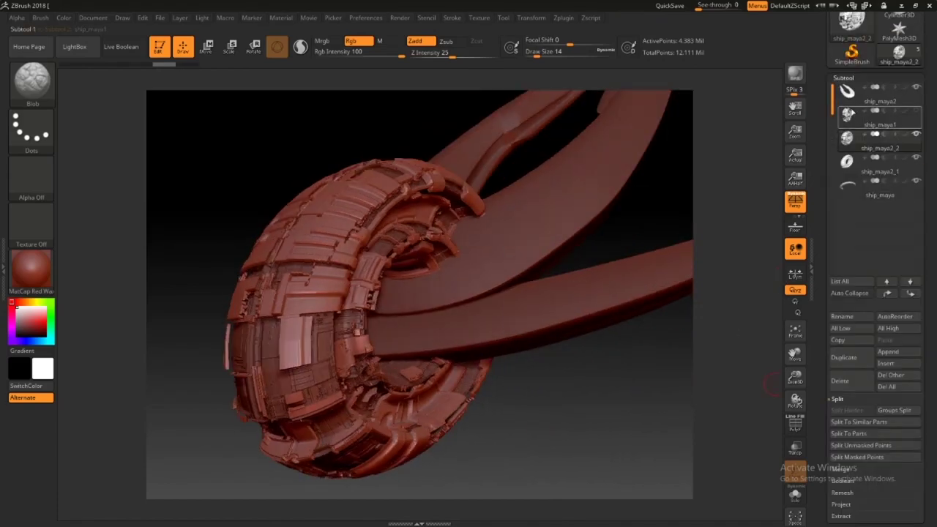
pyautogui.click(878, 118)
pyautogui.scroll(-5, 846, 265)
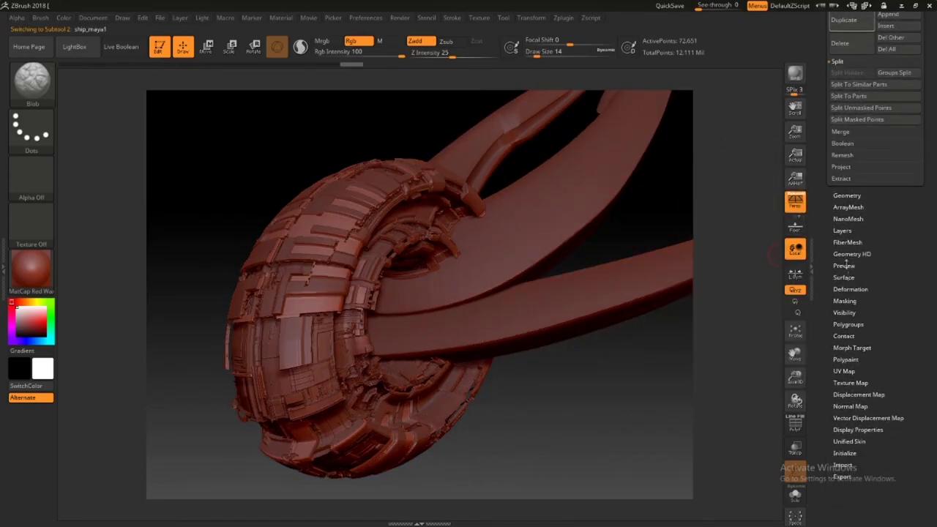
pyautogui.click(843, 277)
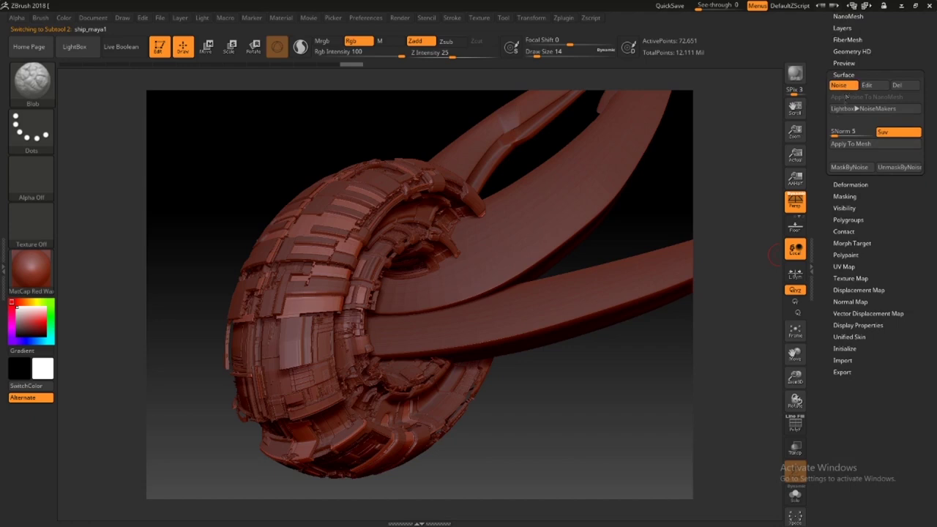
pyautogui.click(867, 85)
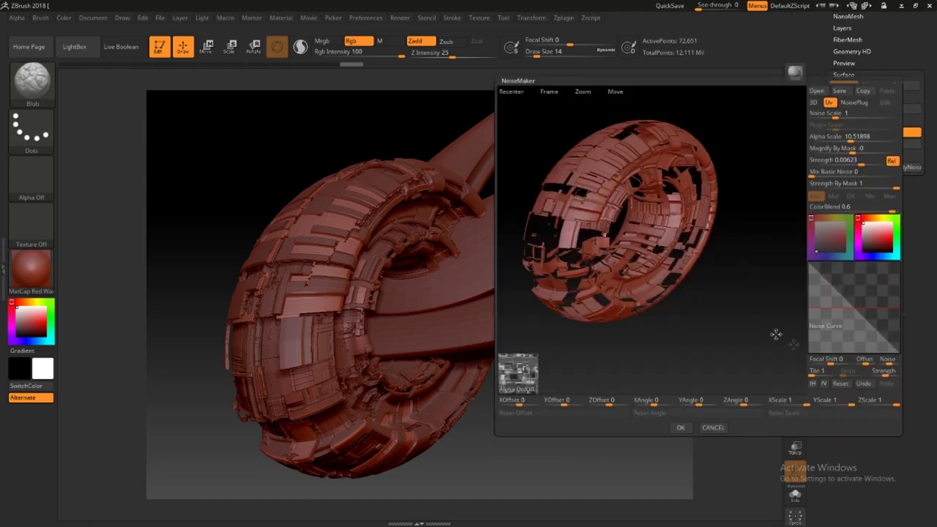
pyautogui.click(853, 137)
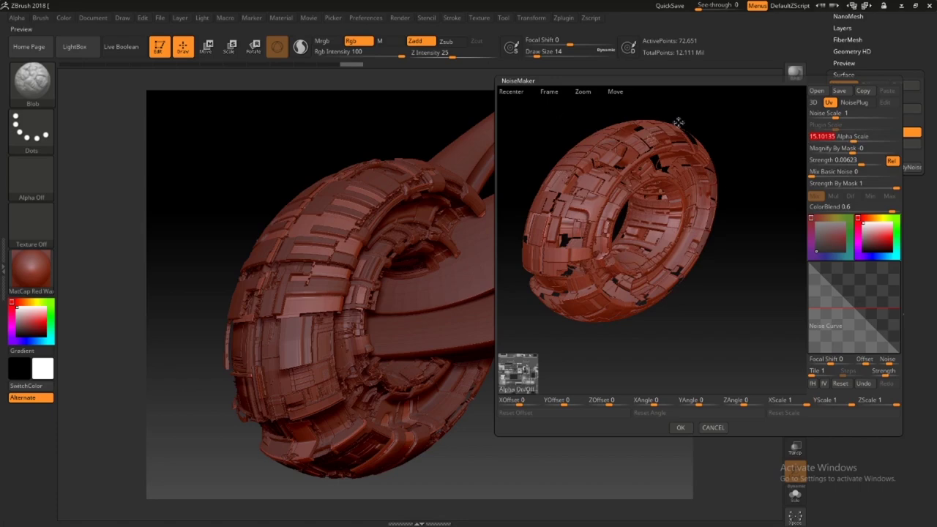
pyautogui.click(679, 433)
# Convert the original ring's rescaled noise into real geometry with Convert BPR To Geo.
pyautogui.moveTo(626, 396); pyautogui.dragTo(611, 410)
pyautogui.click(847, 161)
pyautogui.moveTo(818, 117); pyautogui.dragTo(820, 143)
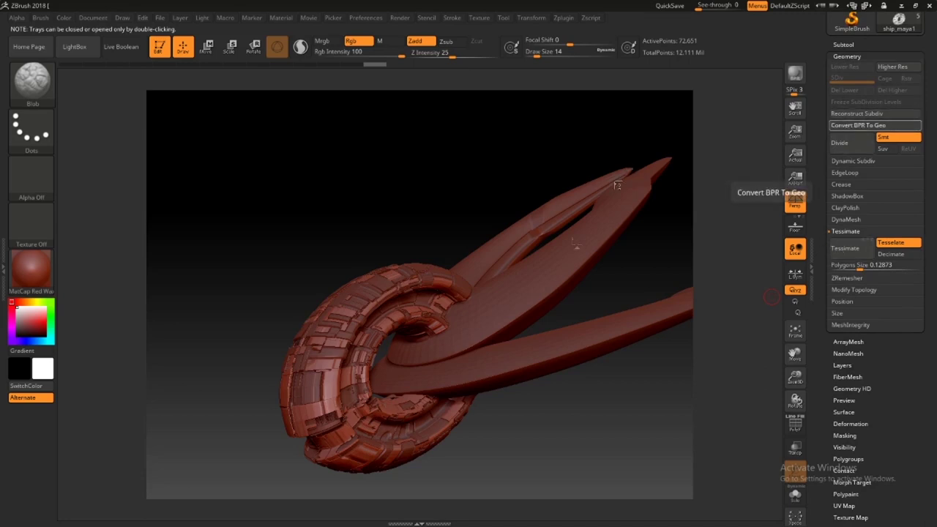
# Examine the UV Map settings of the forked hull subtool ship_maya2 and the single curved arm subtool ship_maya.
pyautogui.moveTo(518, 410); pyautogui.dragTo(543, 379)
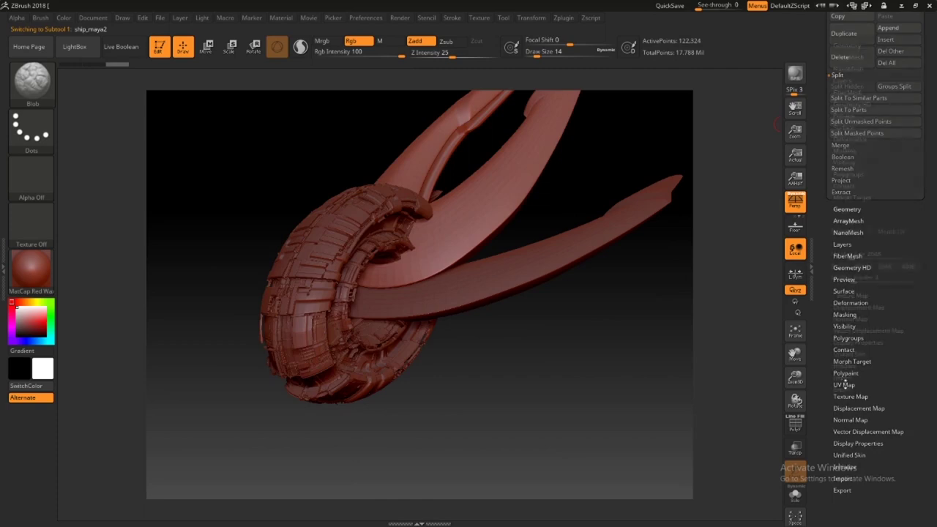
pyautogui.click(844, 384)
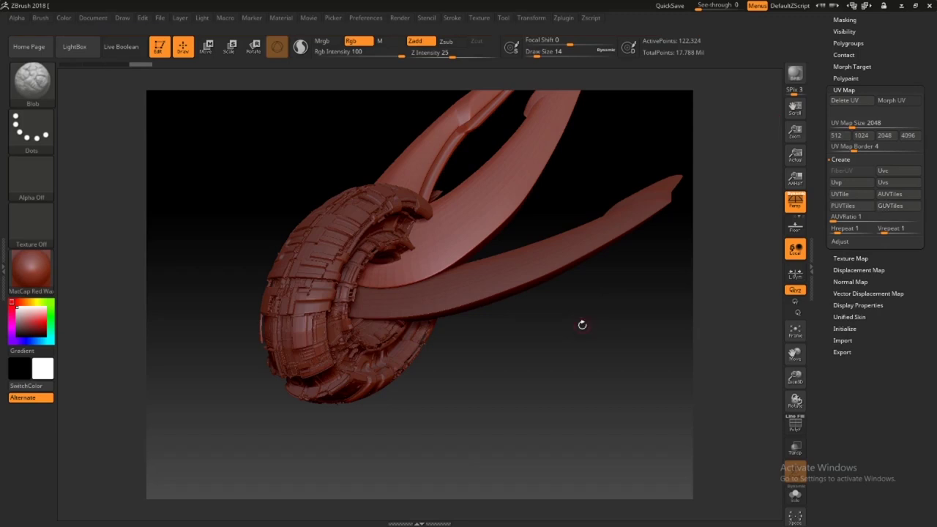
pyautogui.keyDown('alt'); pyautogui.moveTo(592, 295); pyautogui.dragTo(585, 359); pyautogui.keyUp('alt')
pyautogui.moveTo(816, 104); pyautogui.dragTo(820, 211)
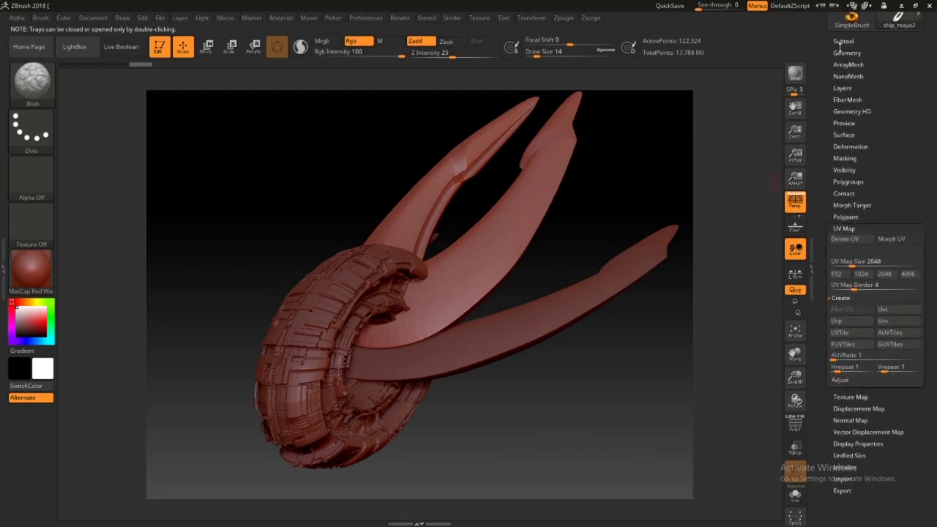
pyautogui.click(843, 42)
pyautogui.click(854, 152)
pyautogui.moveTo(821, 134); pyautogui.dragTo(821, 145)
pyautogui.scroll(-5, 833, 252)
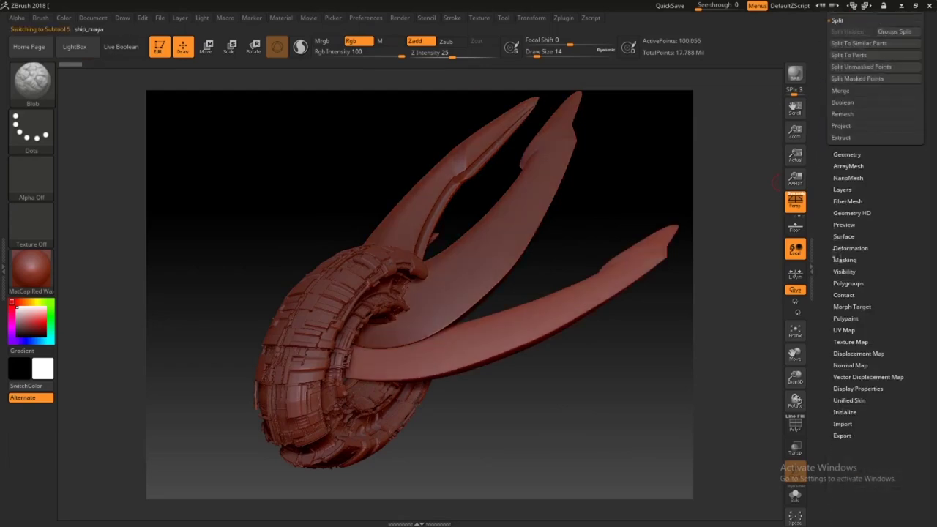
pyautogui.click(845, 329)
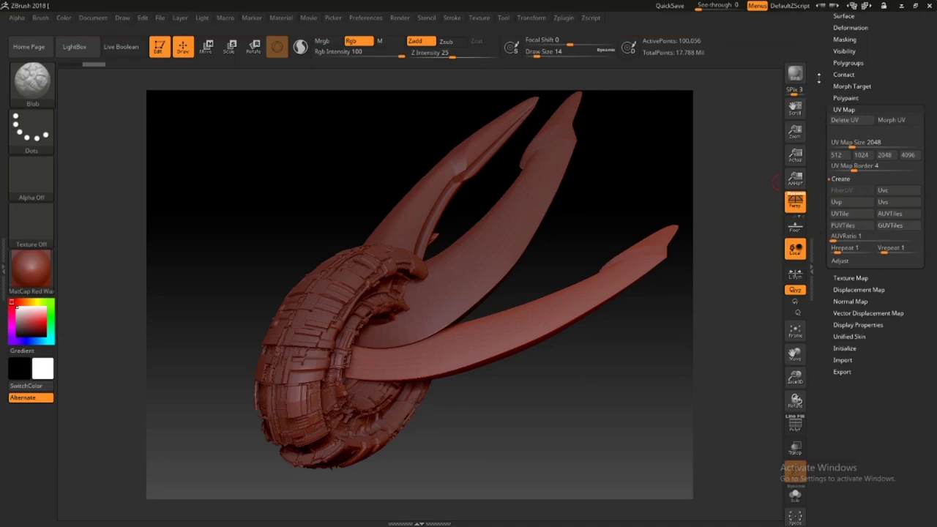
# Add surface noise to the single curved arm ship_maya, using the SUPERGREEB image from the Greeble_Map_Pack folder as its alpha.
pyautogui.scroll(3, 819, 77)
pyautogui.click(845, 202)
pyautogui.click(838, 212)
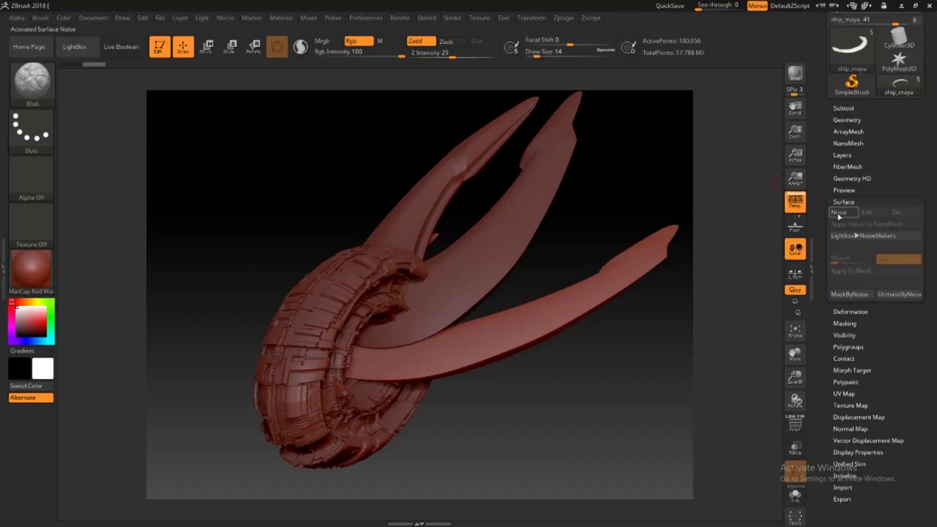
pyautogui.click(497, 444)
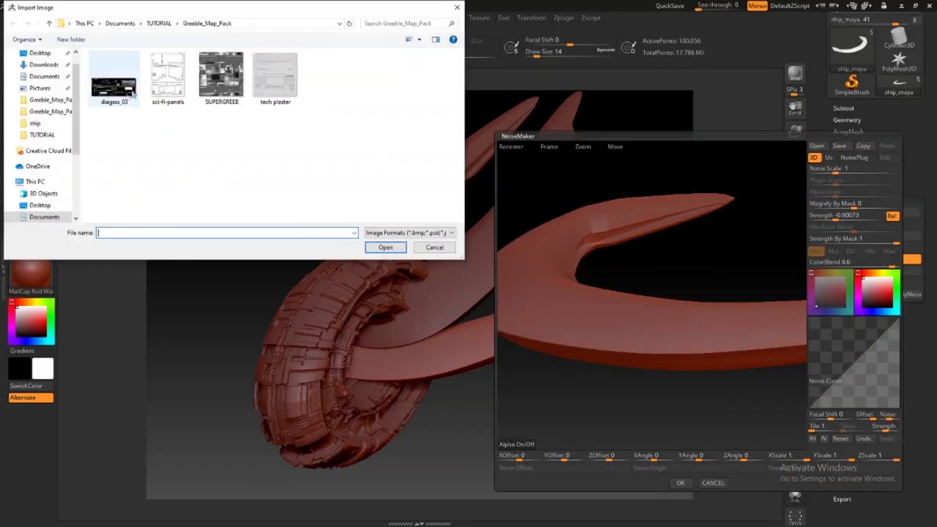
pyautogui.click(221, 77)
pyautogui.click(385, 246)
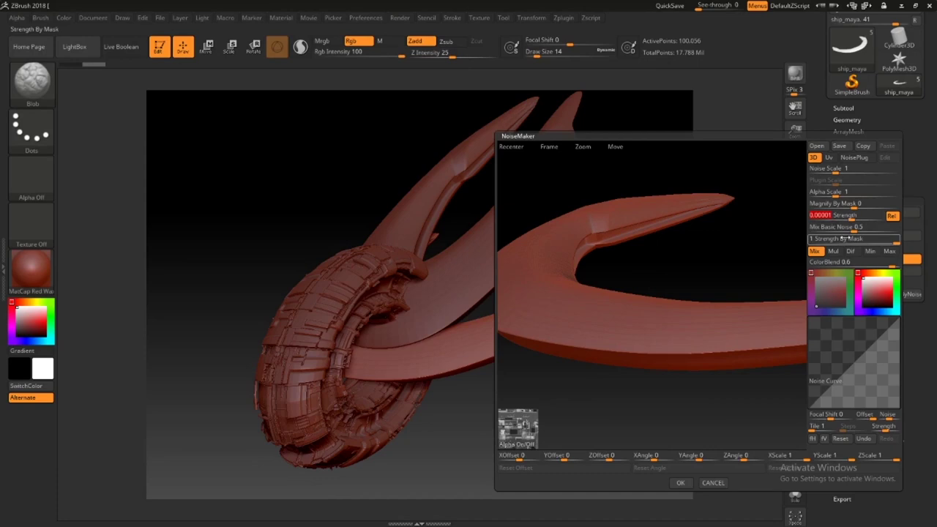
# Map the arm's noise by UV and apply it with Strength 0.02147 and Alpha Scale 0.66117.
pyautogui.click(829, 157)
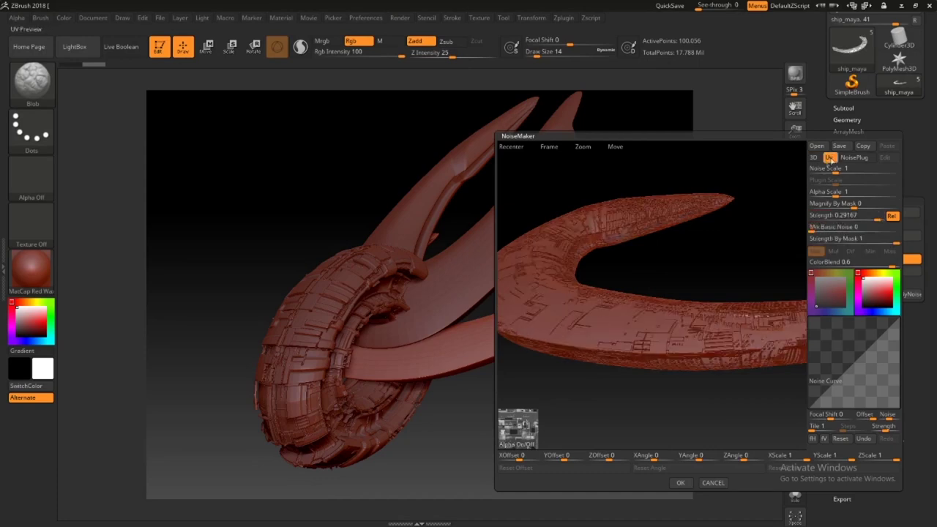
pyautogui.moveTo(825, 192)
pyautogui.mouseDown()
pyautogui.moveTo(841, 191)
pyautogui.moveTo(867, 218)
pyautogui.moveTo(834, 195)
pyautogui.mouseUp()
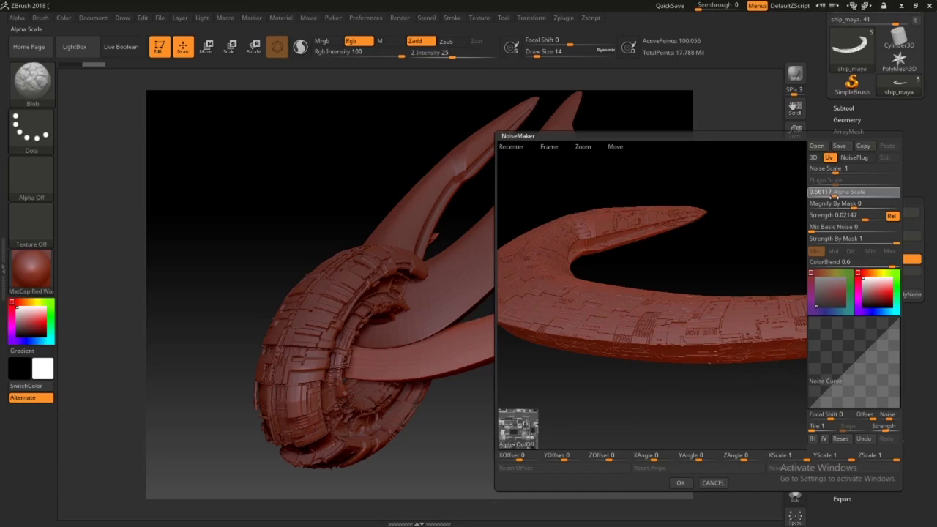
pyautogui.click(680, 482)
# Duplicate the curved arm subtool with its panel noise and select the copy.
pyautogui.moveTo(564, 389); pyautogui.dragTo(578, 370)
pyautogui.click(846, 111)
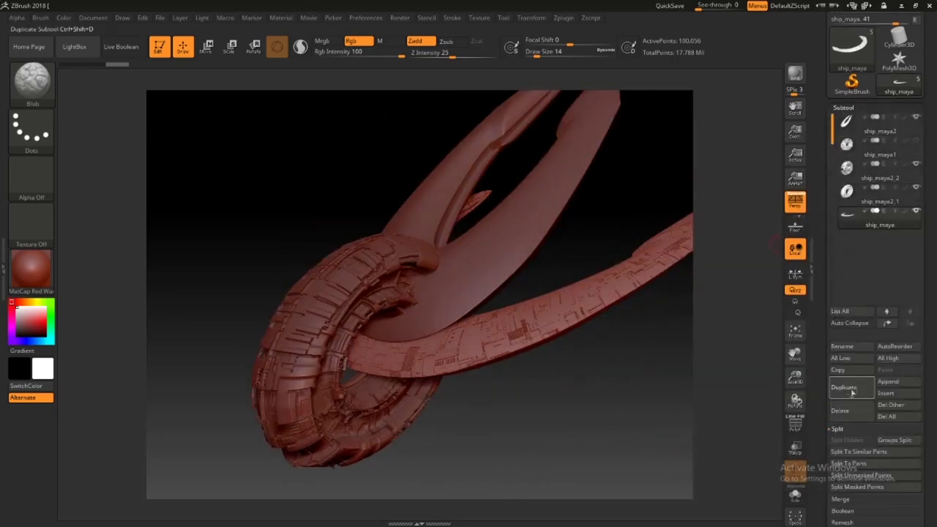
pyautogui.click(853, 393)
pyautogui.click(851, 238)
# Convert the duplicated curved arm's noise into real geometry with Convert BPR To Geo.
pyautogui.moveTo(842, 512); pyautogui.dragTo(843, 352)
pyautogui.click(846, 359)
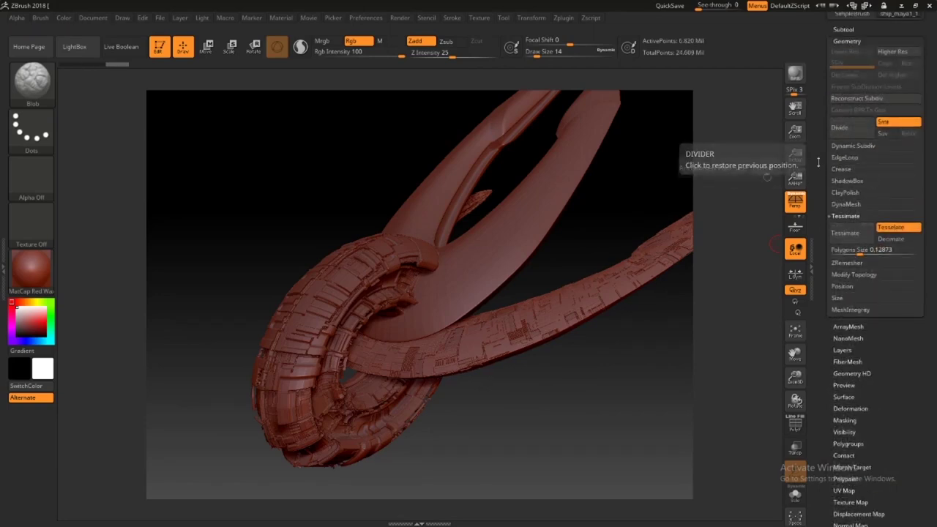
pyautogui.moveTo(644, 329); pyautogui.dragTo(637, 380)
pyautogui.moveTo(513, 366); pyautogui.dragTo(578, 387)
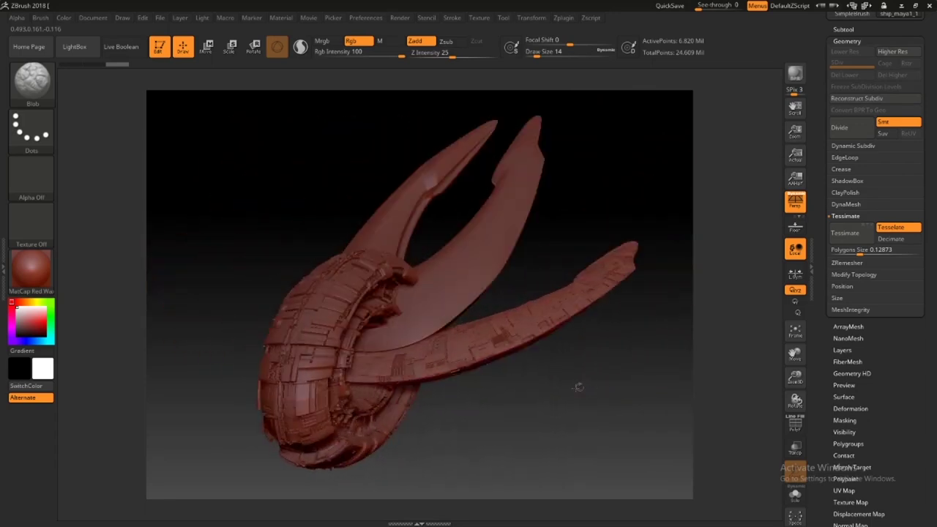
pyautogui.moveTo(814, 186); pyautogui.dragTo(813, 348)
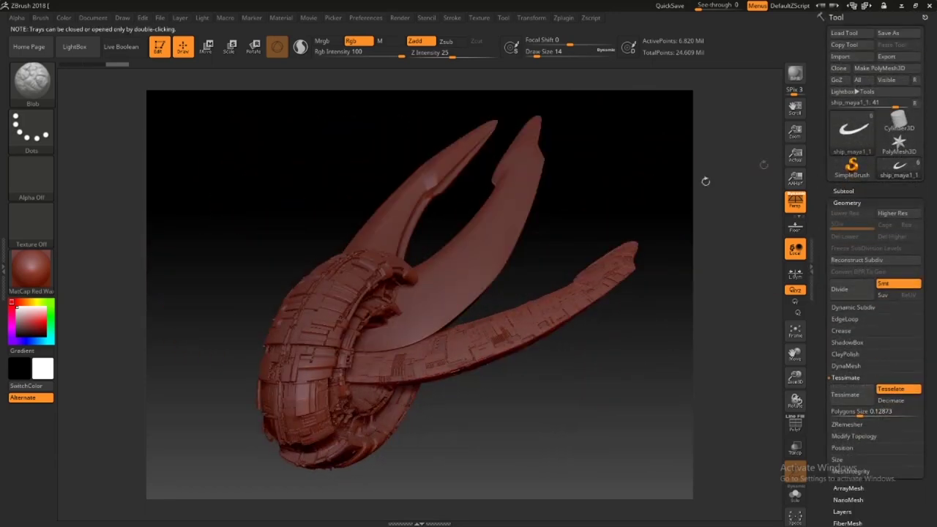
pyautogui.click(844, 190)
pyautogui.moveTo(816, 241); pyautogui.dragTo(823, 176)
pyautogui.click(847, 184)
pyautogui.click(846, 103)
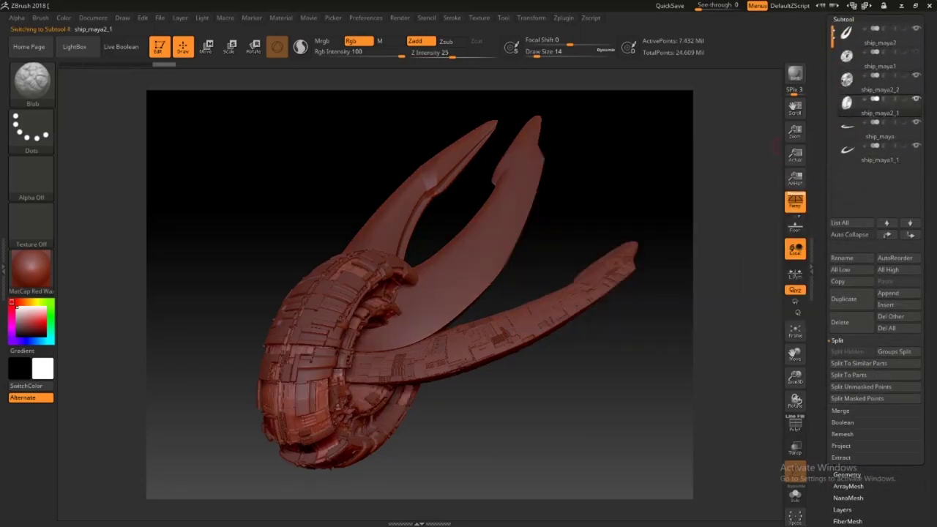
pyautogui.moveTo(822, 180); pyautogui.dragTo(820, 83)
pyautogui.click(844, 255)
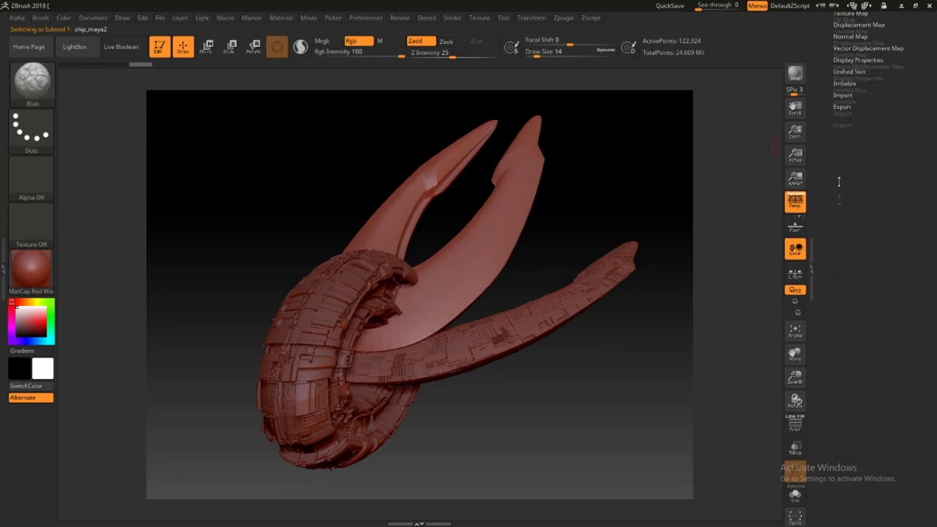
pyautogui.moveTo(840, 182); pyautogui.dragTo(837, 291)
pyautogui.click(838, 200)
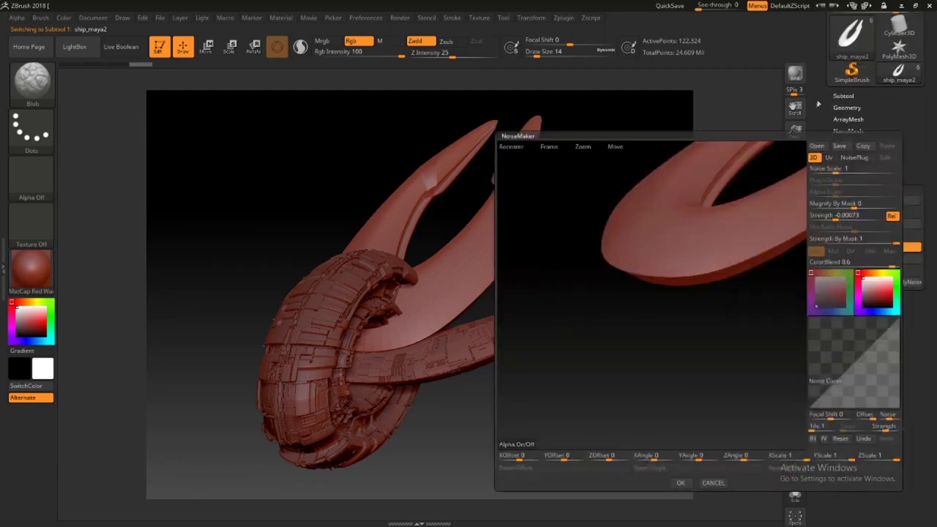
pyautogui.click(716, 483)
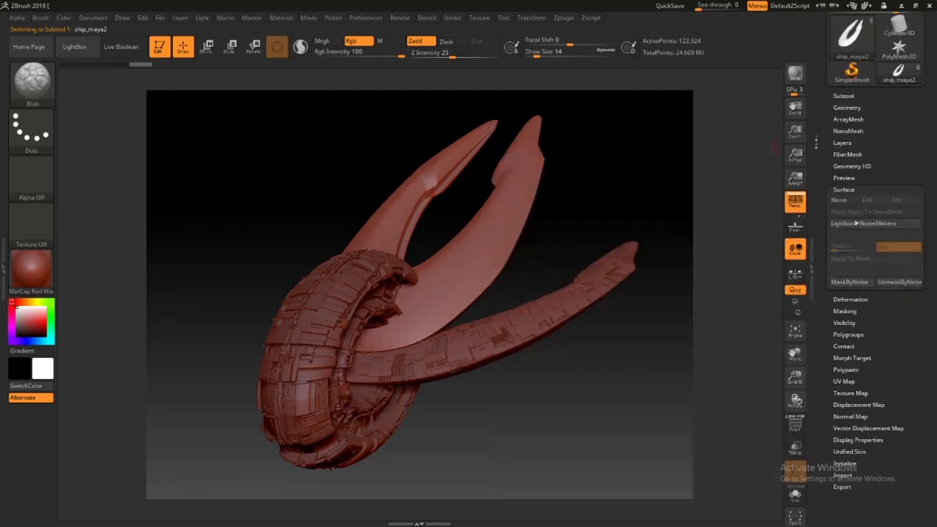
# Copy the NoiseMaker settings from the original curved arm subtool ship_maya without changing its noise.
pyautogui.click(838, 97)
pyautogui.click(846, 205)
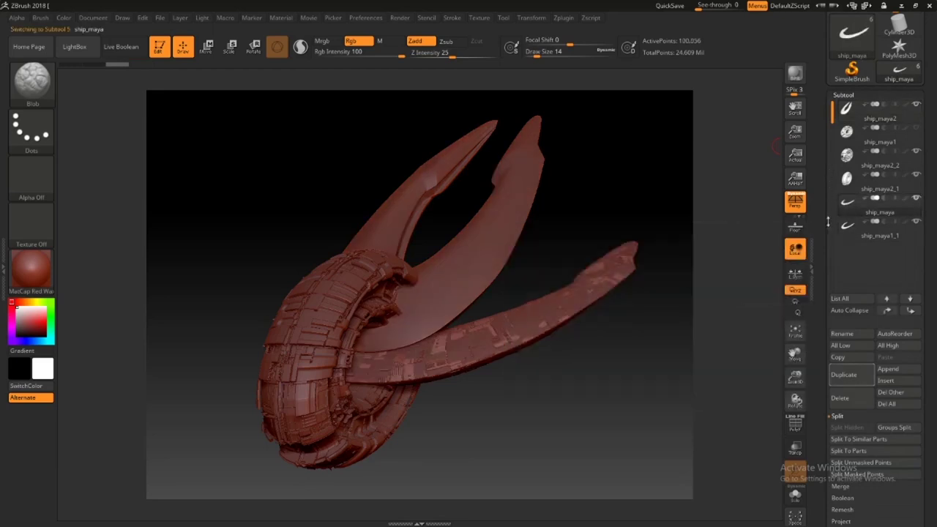
pyautogui.moveTo(828, 222); pyautogui.dragTo(822, 131)
pyautogui.click(843, 389)
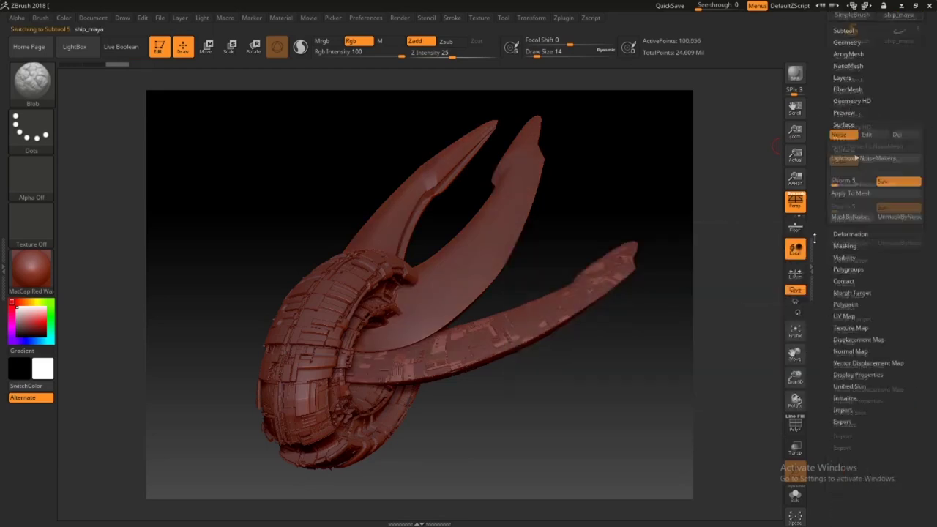
pyautogui.click(867, 161)
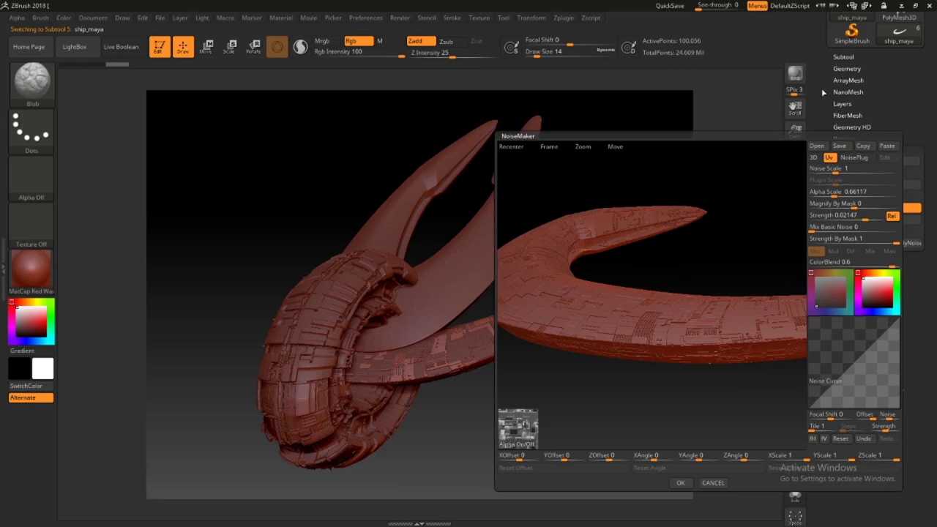
pyautogui.click(713, 483)
# Activate surface noise on the forked hull subtool ship_maya2 and paste the copied arm noise settings into it.
pyautogui.moveTo(821, 178); pyautogui.dragTo(819, 238)
pyautogui.click(844, 170)
pyautogui.moveTo(897, 286)
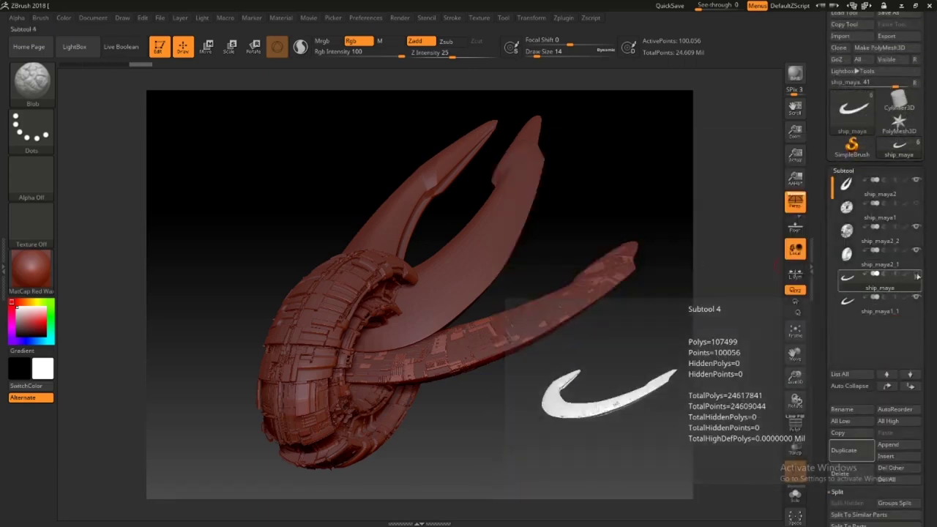
pyautogui.click(855, 188)
pyautogui.moveTo(824, 283); pyautogui.dragTo(823, 138)
pyautogui.moveTo(833, 386); pyautogui.dragTo(833, 428)
pyautogui.click(845, 393)
pyautogui.click(839, 253)
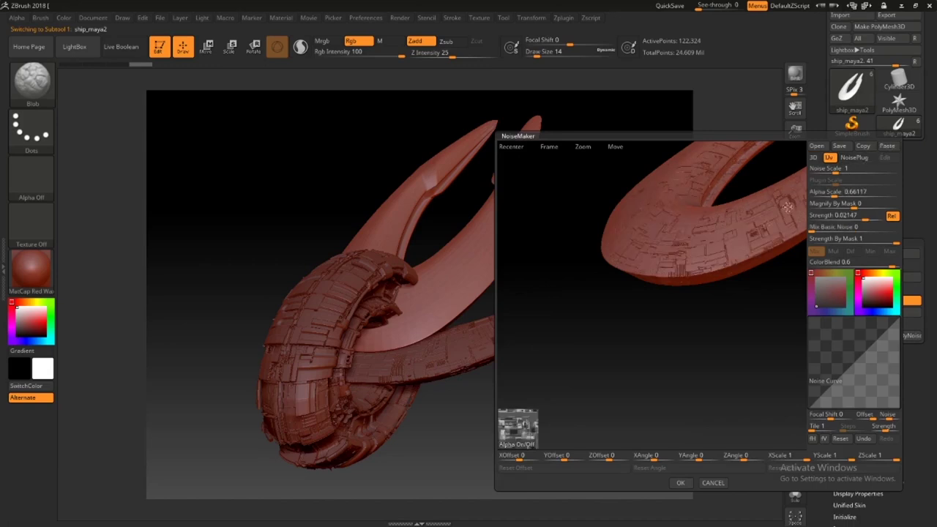
# Set the forked hull's noise Alpha Scale to 0.47191, raise its Strength to about 0.089, and apply the noise.
pyautogui.keyDown('alt'); pyautogui.moveTo(728, 303); pyautogui.dragTo(631, 357); pyautogui.keyUp('alt')
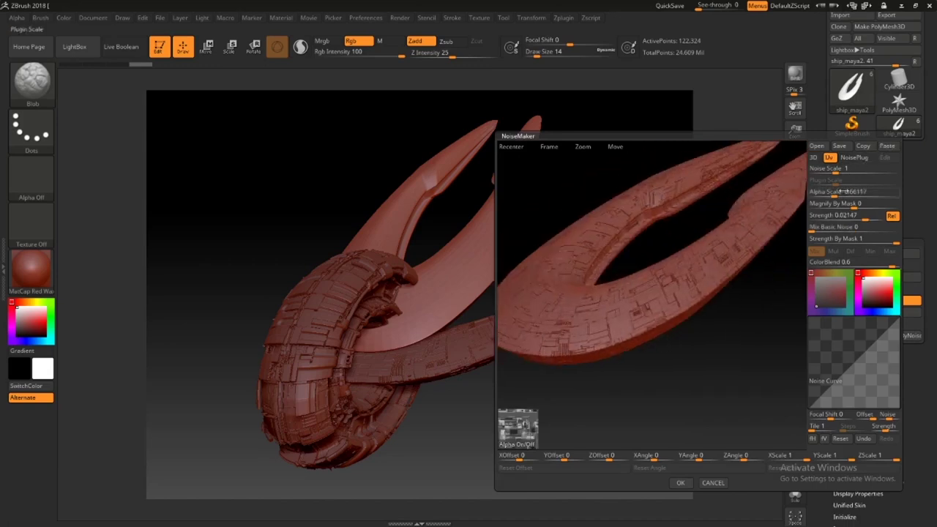
pyautogui.moveTo(842, 194); pyautogui.dragTo(872, 219)
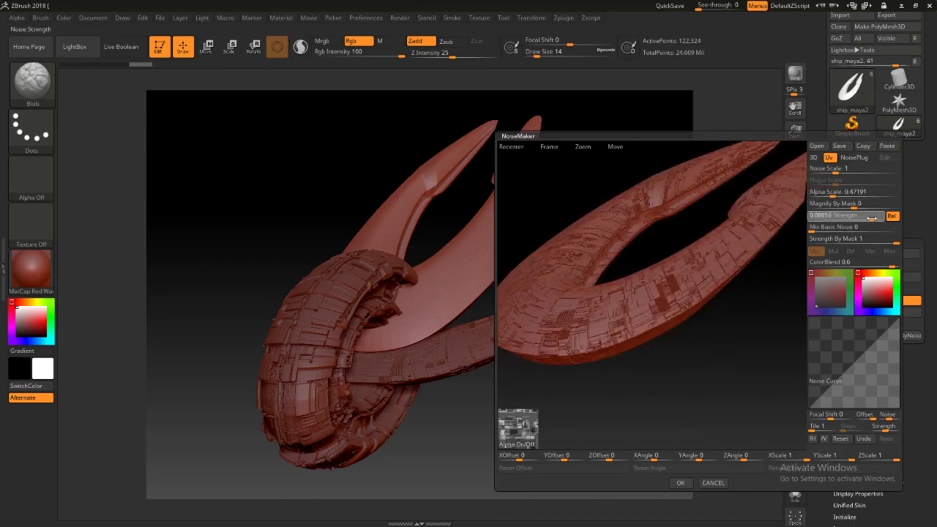
pyautogui.click(679, 483)
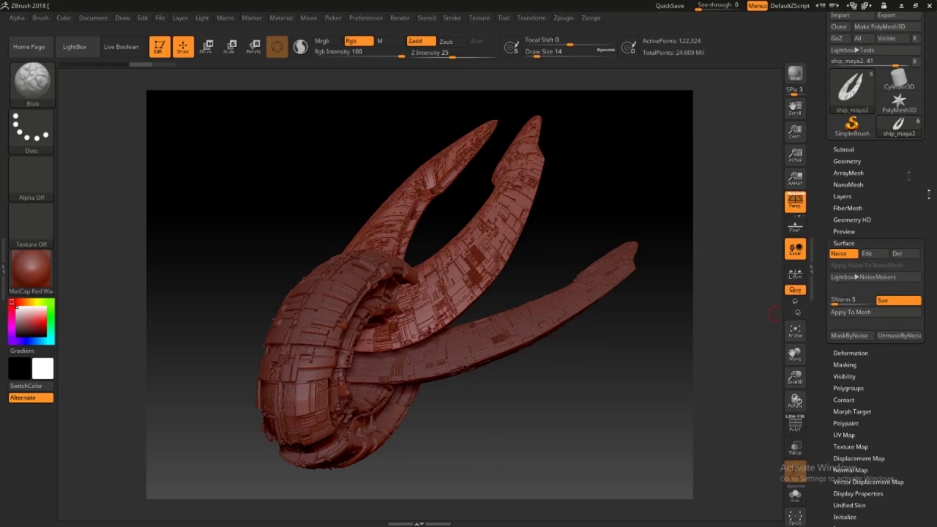
# Duplicate the forked hull subtool ship_maya2 together with its panel noise.
pyautogui.click(843, 149)
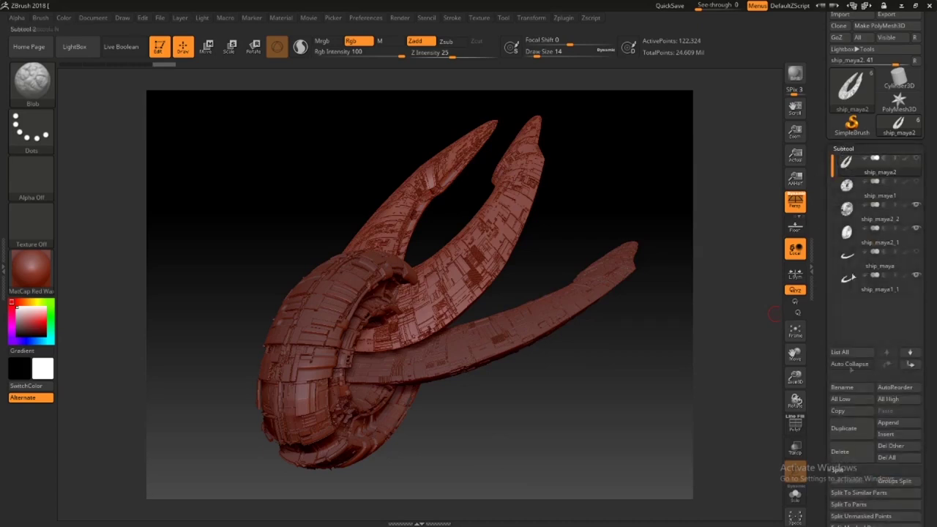
pyautogui.click(845, 427)
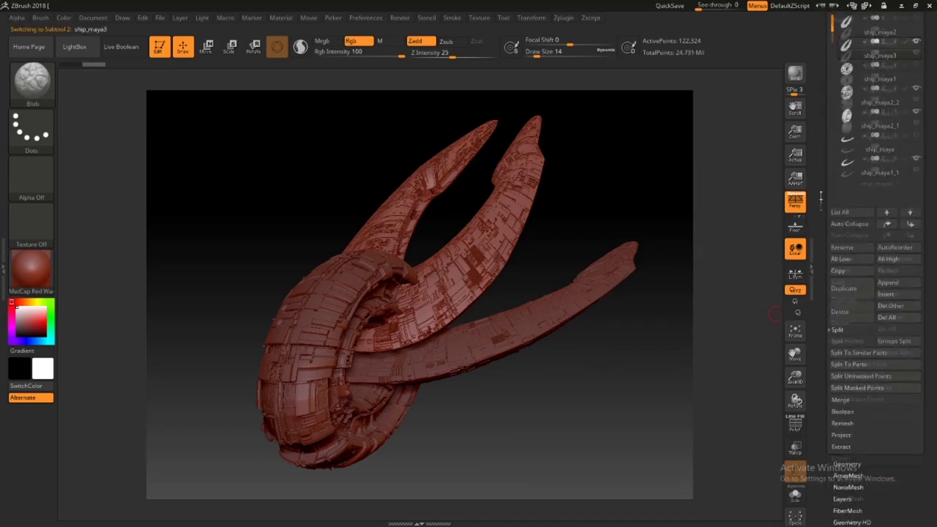
pyautogui.moveTo(857, 516); pyautogui.dragTo(857, 306)
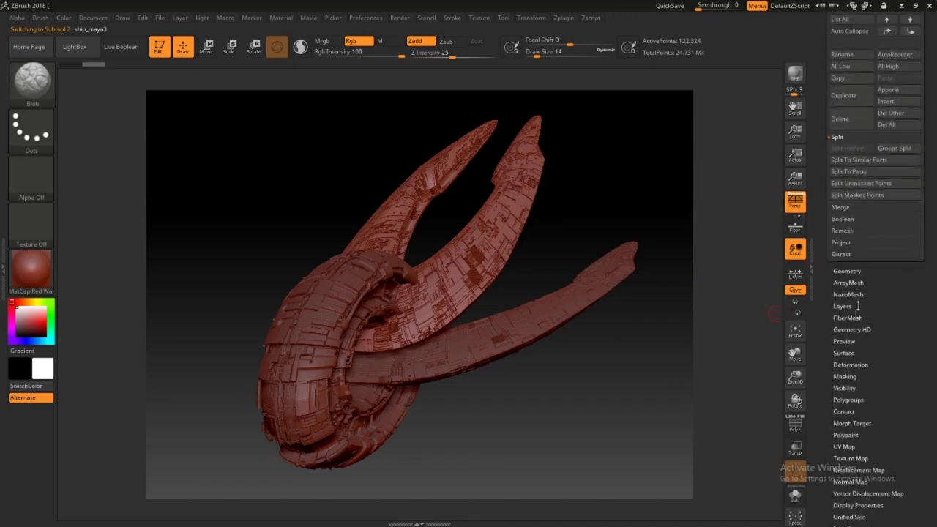
# Apply an Inflate deformation of -140 to the duplicated forked hull subtool ship_maya3.
pyautogui.click(843, 364)
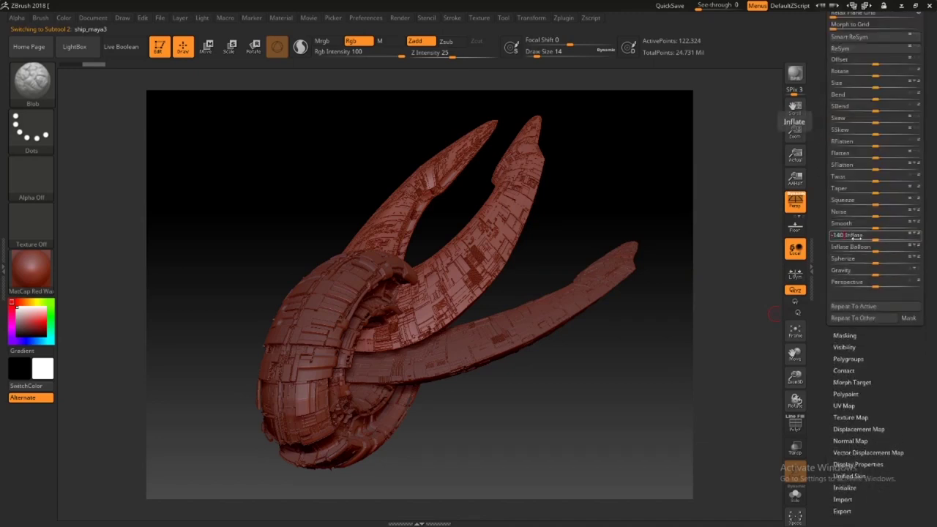
pyautogui.press('Return')
# Try converting the deflated hull duplicate's panel noise to geometry and inspect the surface.
pyautogui.moveTo(820, 167); pyautogui.dragTo(825, 282)
pyautogui.click(850, 203)
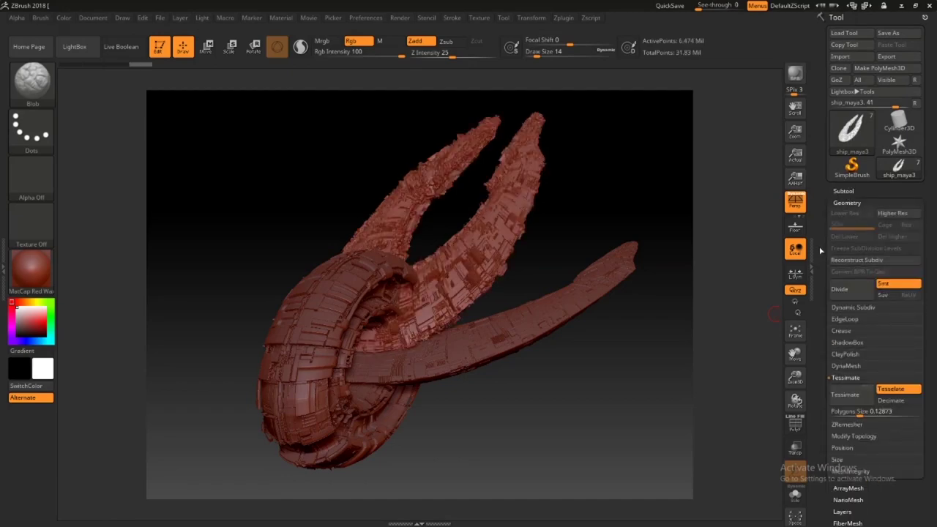
pyautogui.moveTo(605, 180)
pyautogui.mouseDown()
pyautogui.moveTo(625, 192)
pyautogui.moveTo(596, 183)
pyautogui.moveTo(659, 333)
pyautogui.moveTo(599, 186)
pyautogui.moveTo(608, 191)
pyautogui.mouseUp()
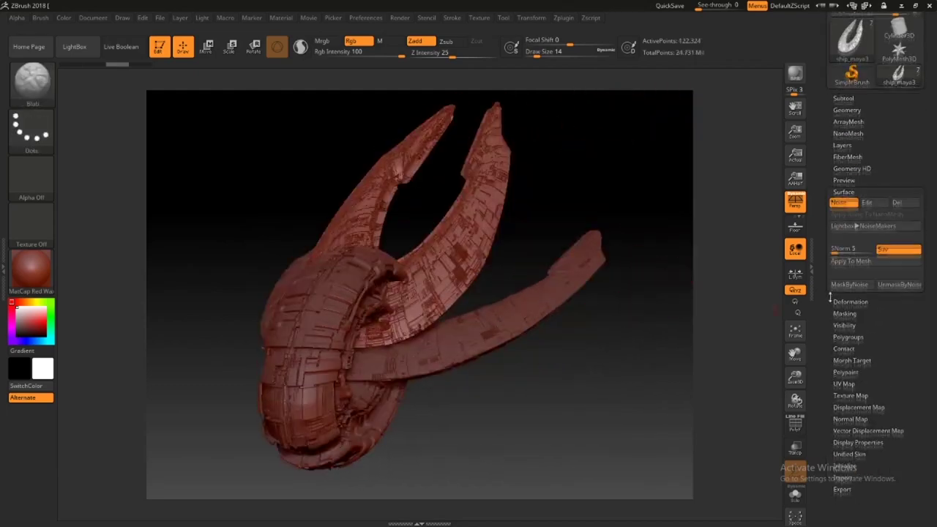
# Set the surface noise Strength of ship_maya3 to 0.02147 and apply the noise.
pyautogui.click(873, 211)
pyautogui.click(865, 218)
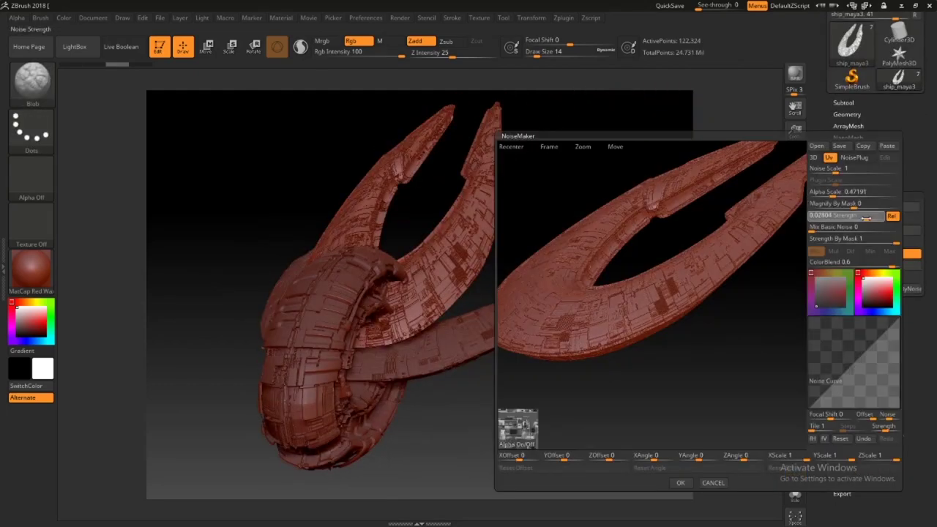
pyautogui.moveTo(865, 218); pyautogui.dragTo(865, 218)
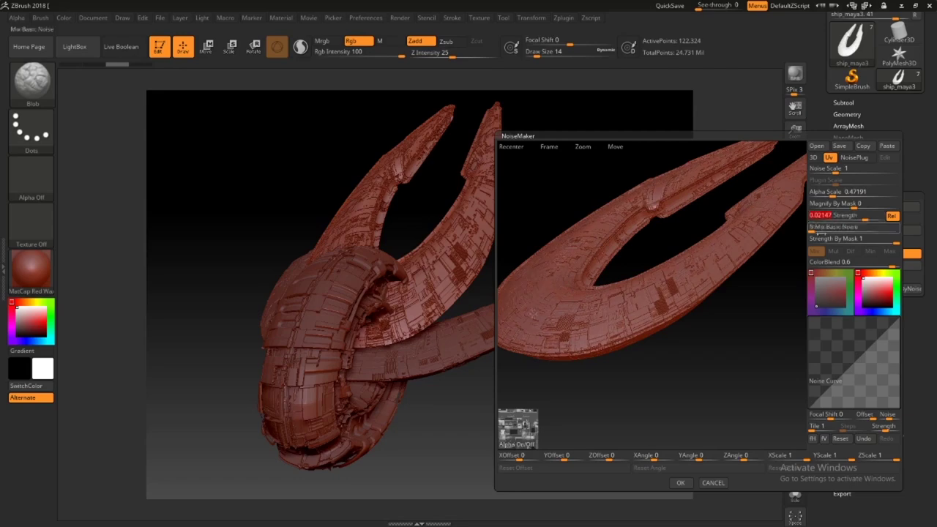
pyautogui.click(680, 482)
# Convert the weakened noise on the duplicated hull subtool ship_maya3 to real geometry.
pyautogui.click(846, 114)
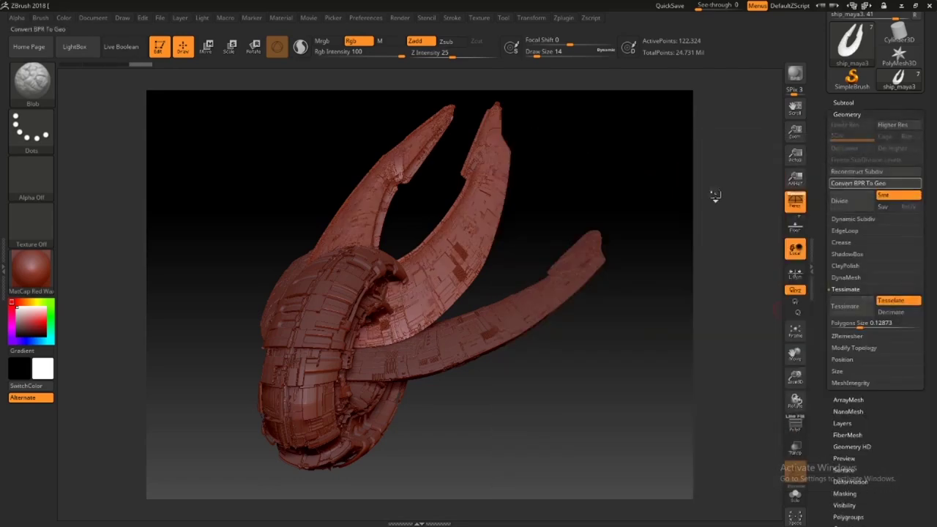
pyautogui.click(821, 210)
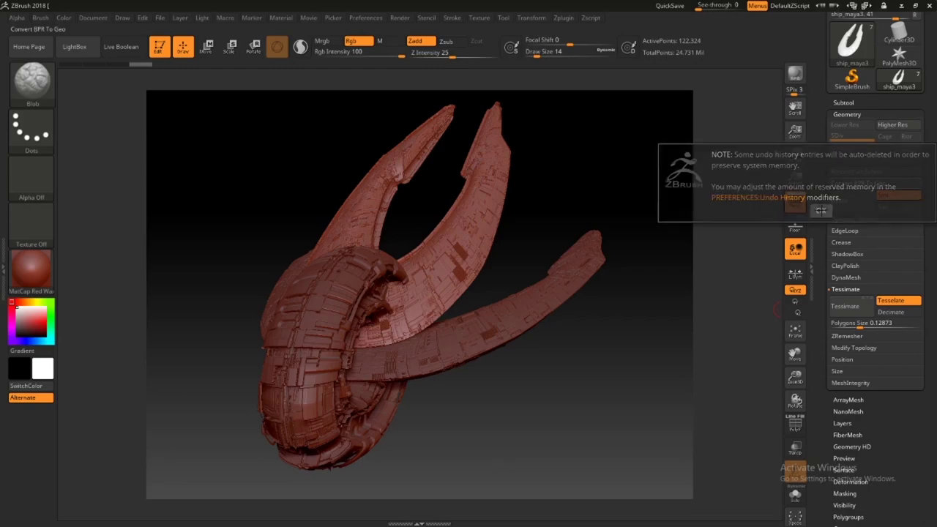
pyautogui.moveTo(597, 179); pyautogui.dragTo(505, 183)
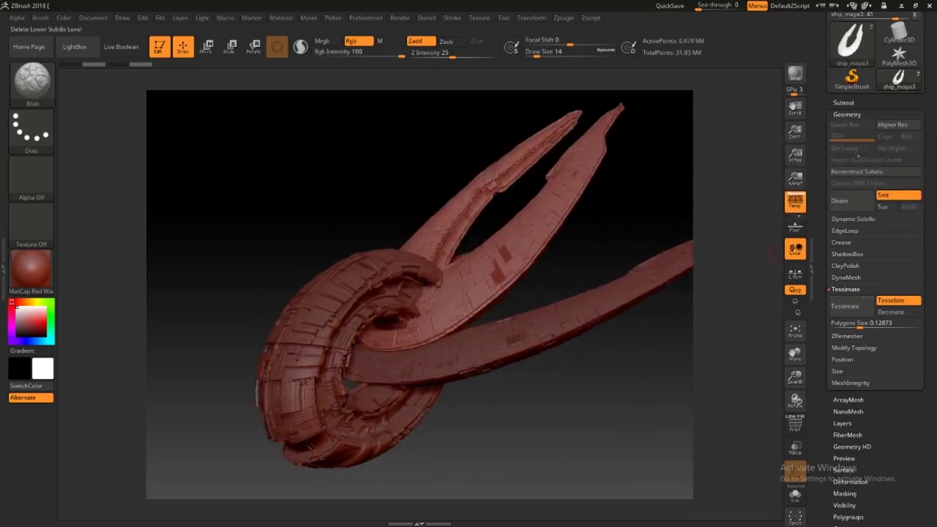
# Open the surface noise settings of the original forked hull subtool ship_maya2 and set Alpha Scale to 4.02016.
pyautogui.click(844, 102)
pyautogui.click(879, 122)
pyautogui.scroll(-5, 820, 344)
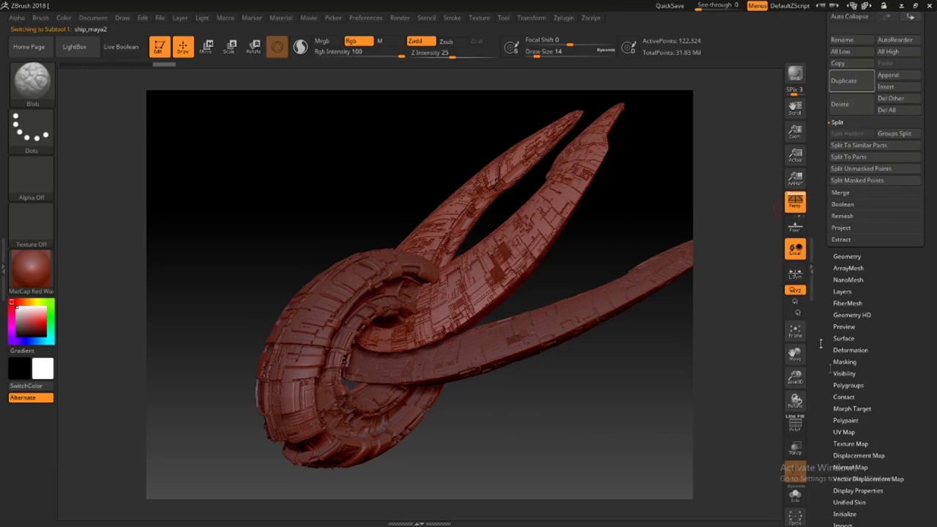
pyautogui.moveTo(824, 315); pyautogui.dragTo(823, 258)
pyautogui.click(838, 282)
pyautogui.moveTo(853, 225); pyautogui.dragTo(857, 396)
pyautogui.click(864, 202)
pyautogui.click(839, 192)
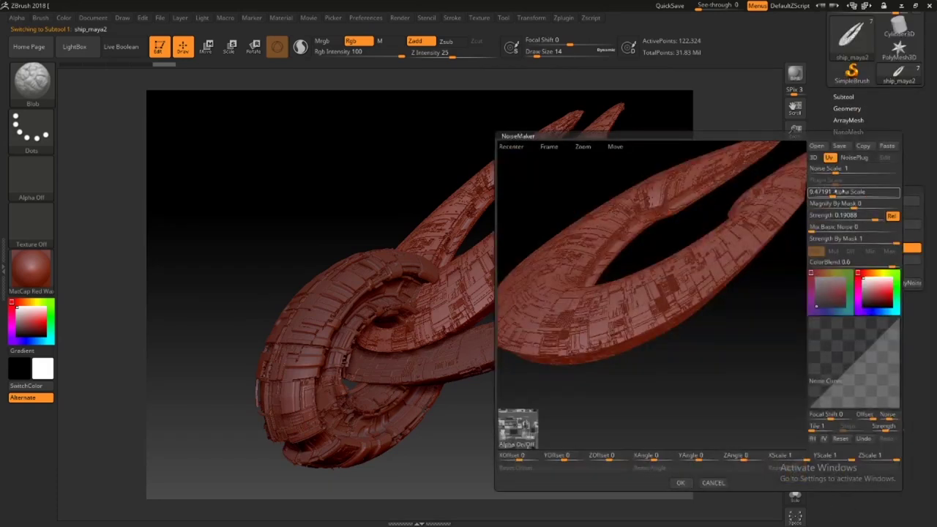
pyautogui.moveTo(837, 196); pyautogui.dragTo(864, 217)
# Lower the forked hull's noise Offset, set Strength to 0.02804 and Focal Shift to about -59, and apply the noise.
pyautogui.moveTo(872, 420); pyautogui.dragTo(864, 421)
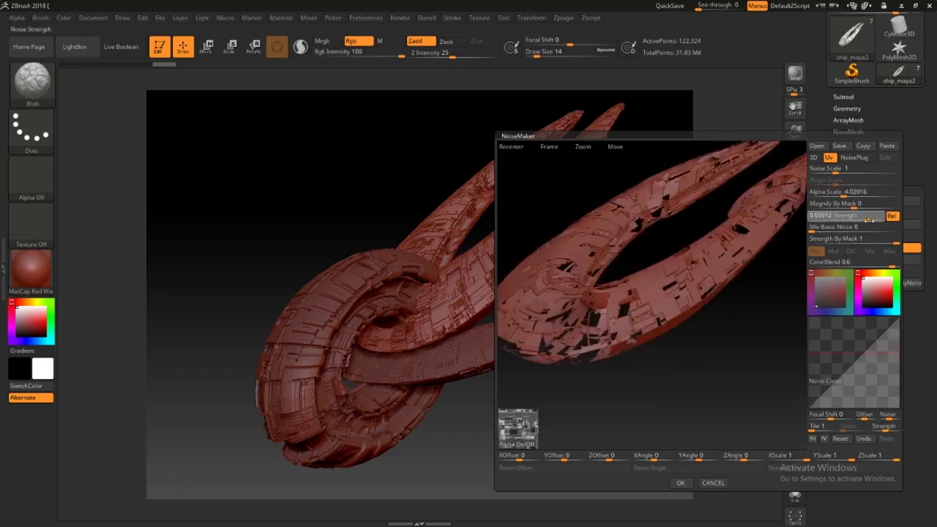
pyautogui.moveTo(869, 218); pyautogui.dragTo(866, 220)
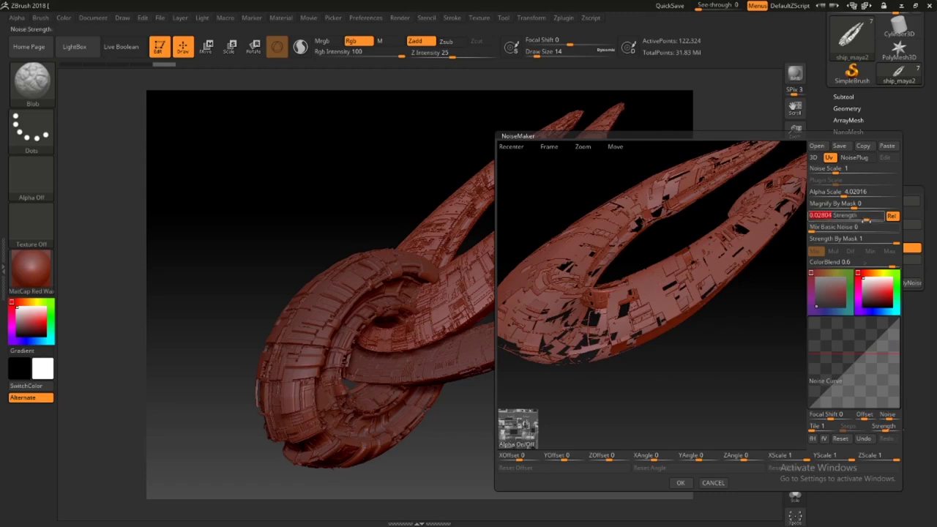
pyautogui.moveTo(824, 415); pyautogui.dragTo(810, 415)
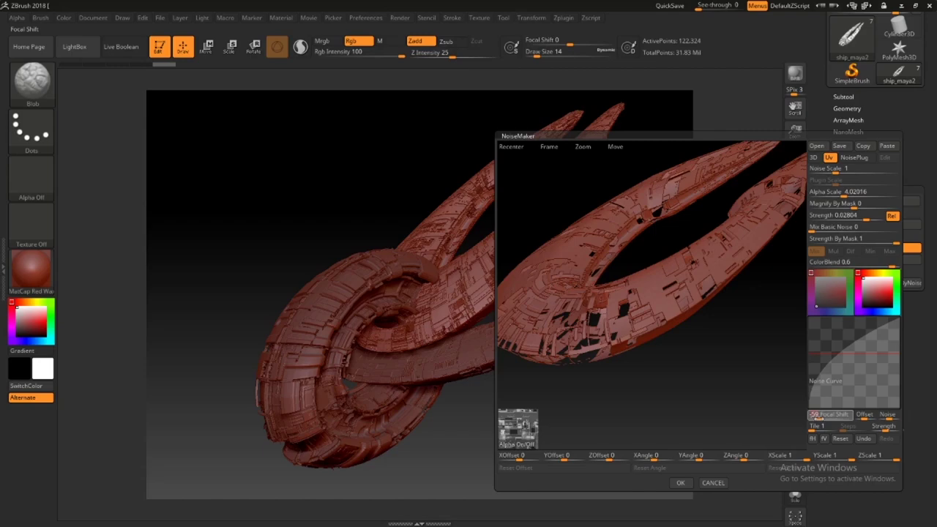
pyautogui.moveTo(665, 401)
pyautogui.mouseDown()
pyautogui.moveTo(709, 411)
pyautogui.moveTo(711, 380)
pyautogui.moveTo(662, 417)
pyautogui.mouseUp()
pyautogui.click(681, 483)
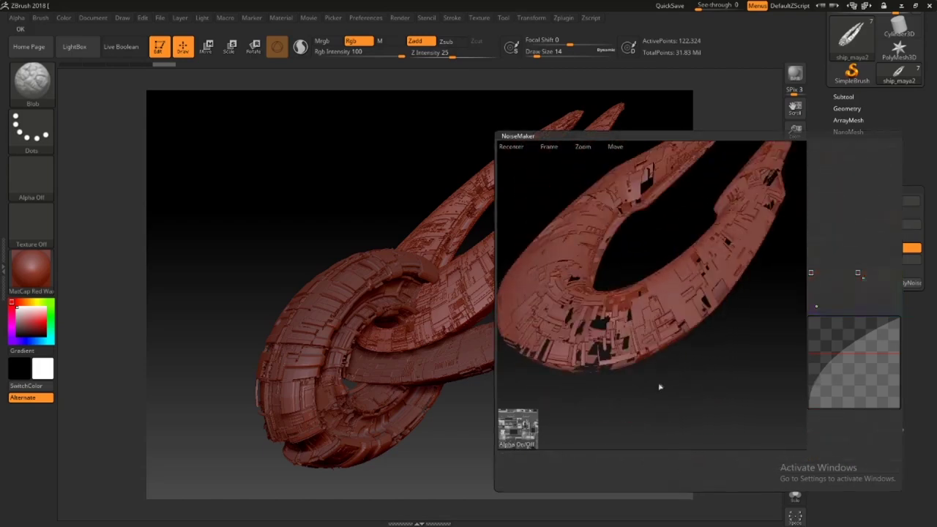
# Convert the noise on ship_maya2 to geometry and merge the subtool down with the hull duplicate ship_maya3.
pyautogui.click(843, 107)
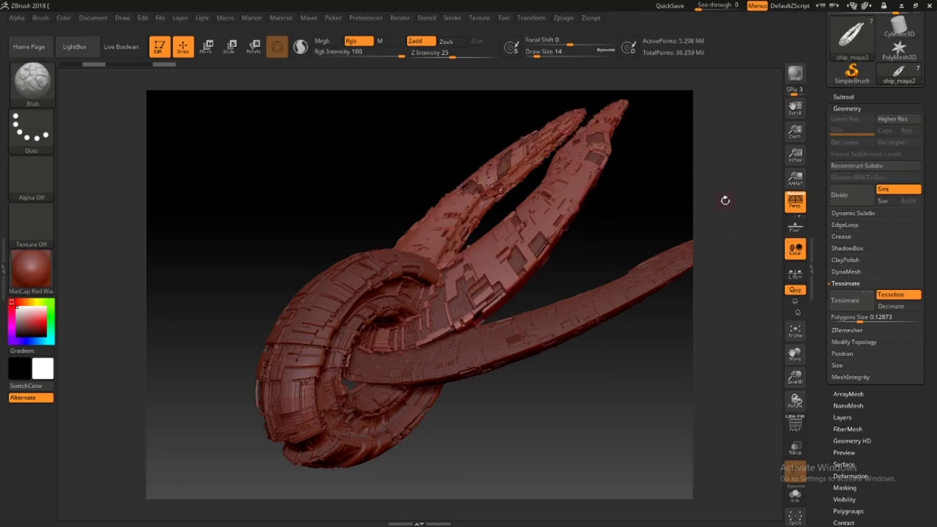
pyautogui.moveTo(648, 214)
pyautogui.mouseDown()
pyautogui.moveTo(637, 215)
pyautogui.moveTo(646, 217)
pyautogui.mouseUp()
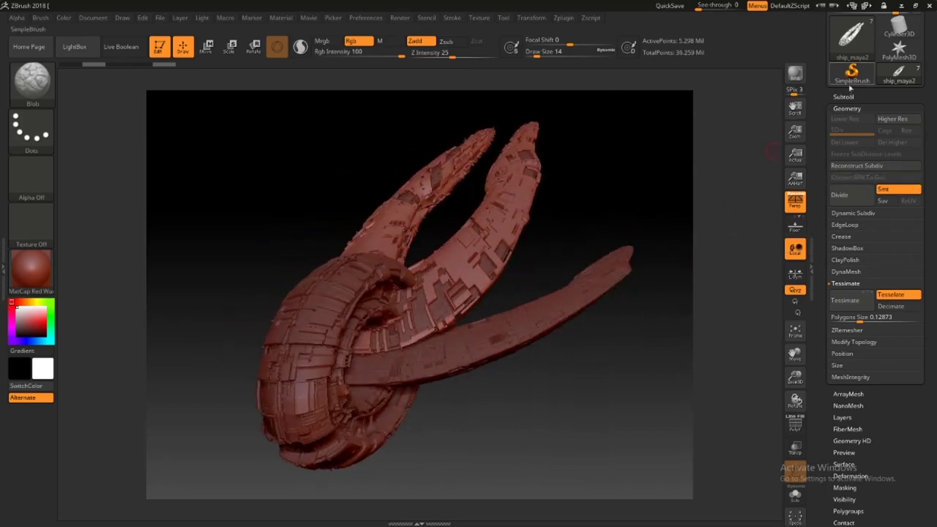
pyautogui.click(843, 96)
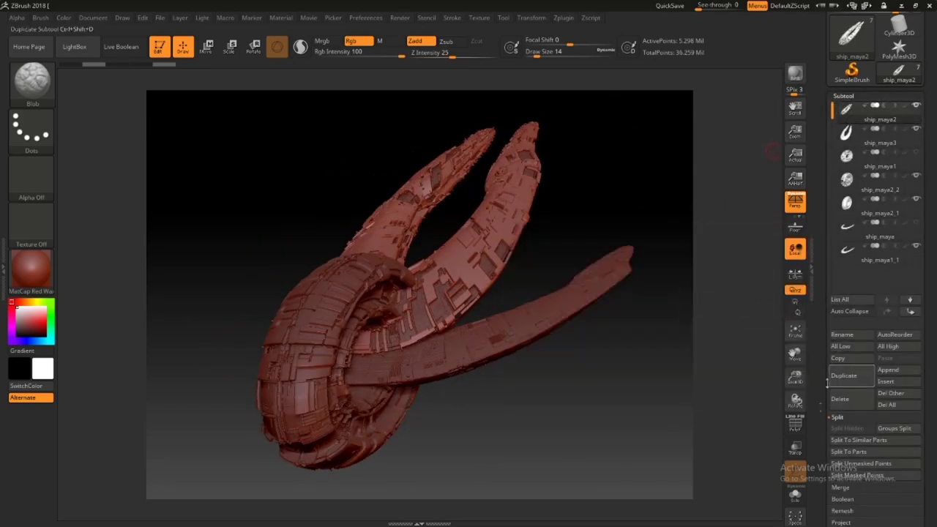
pyautogui.click(840, 486)
pyautogui.click(843, 445)
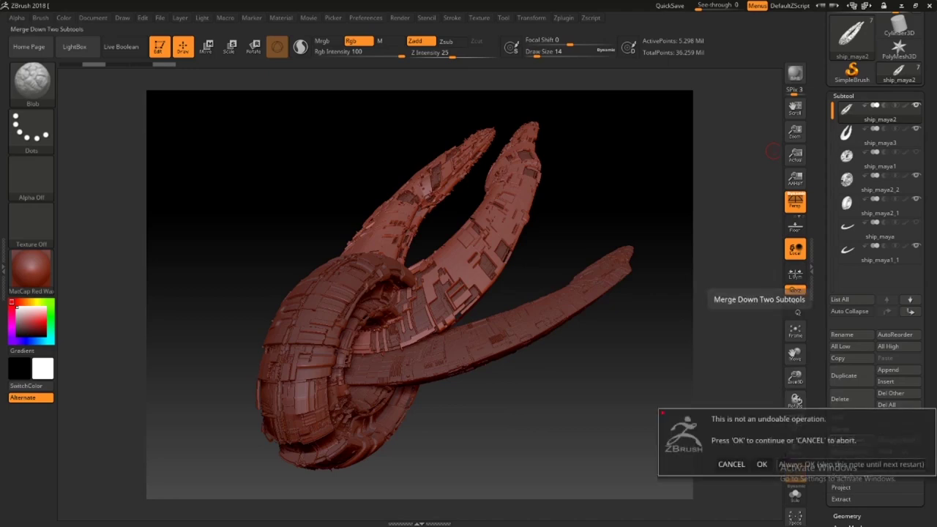
pyautogui.click(761, 464)
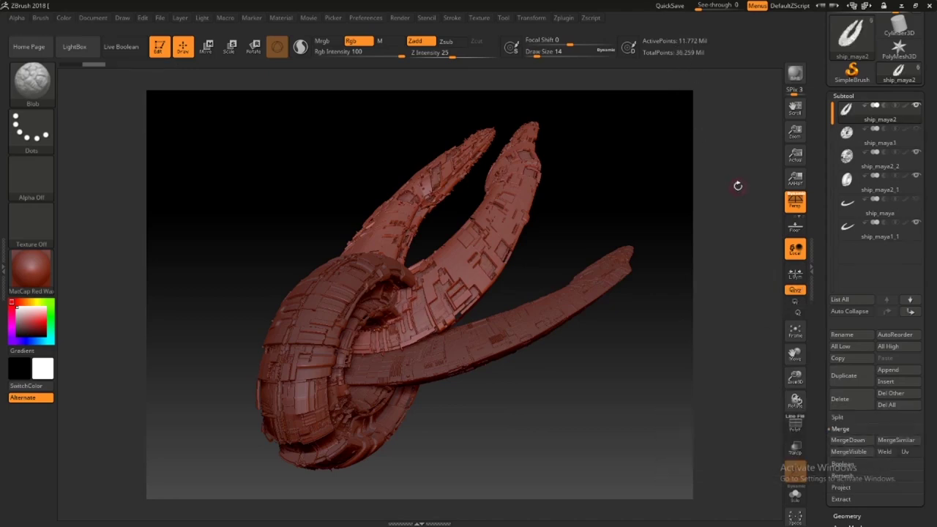
# Pre-process the merged forked hull subtool ship_maya2 with Decimation Master.
pyautogui.click(562, 18)
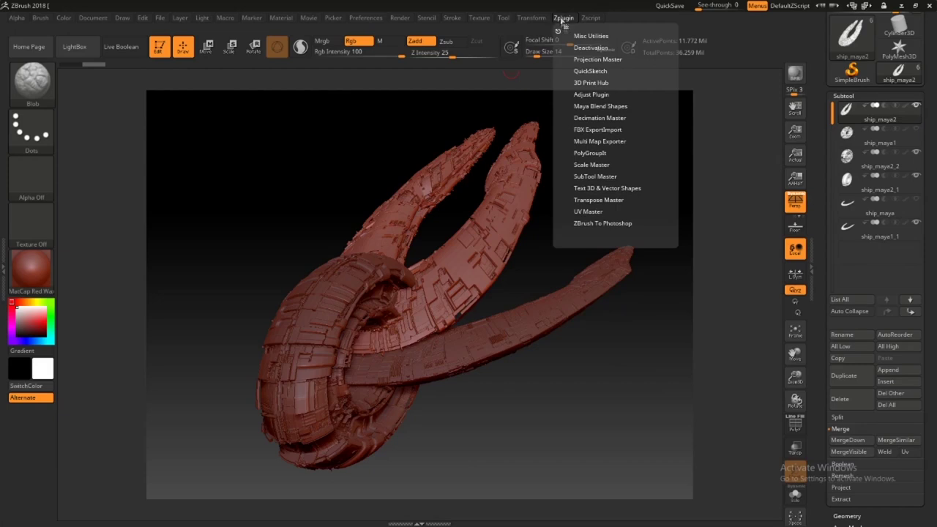
pyautogui.click(603, 153)
pyautogui.click(611, 209)
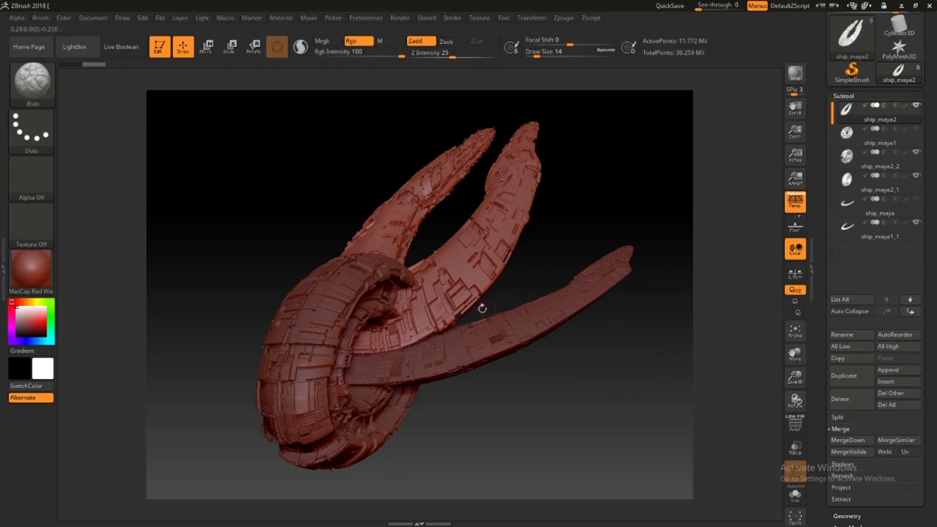
# Set the decimation to 2% and decimate the merged forked hull, using the polyframe display to check the mesh density.
pyautogui.click(563, 18)
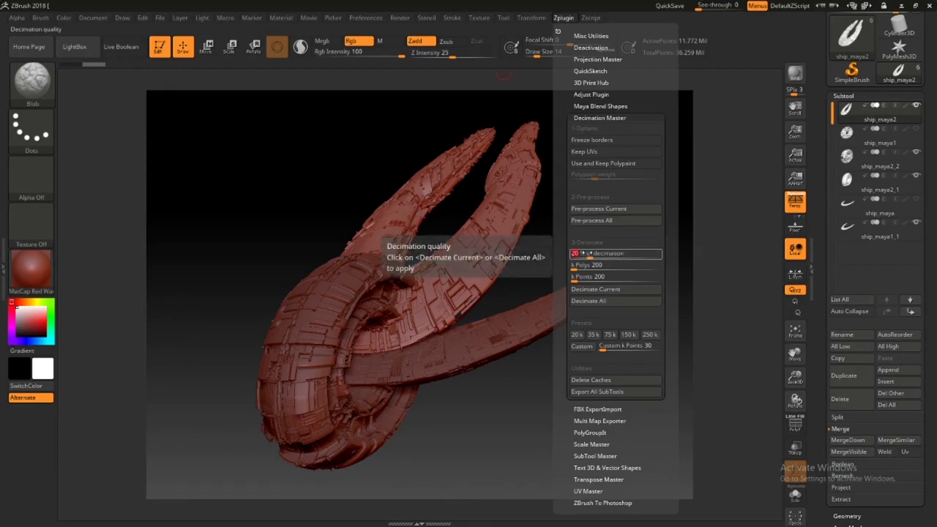
pyautogui.click(795, 424)
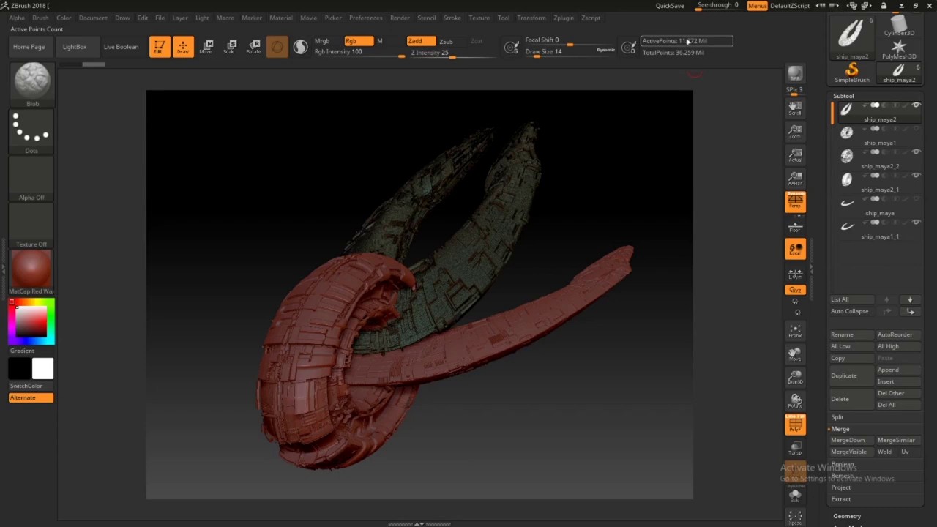
pyautogui.click(567, 20)
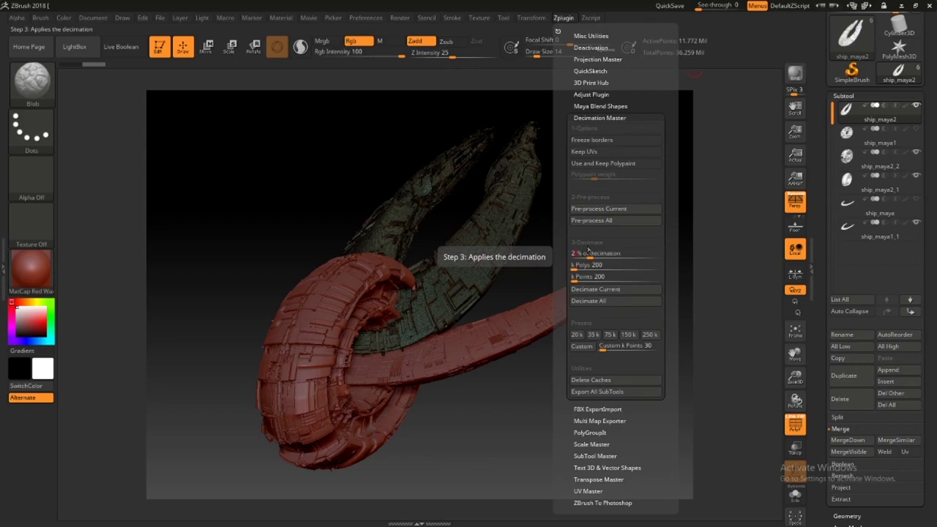
pyautogui.click(602, 290)
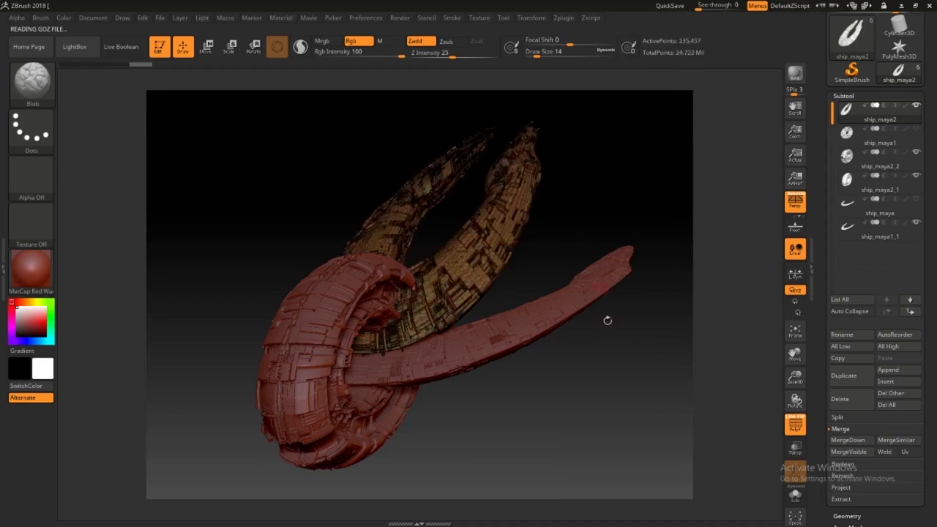
pyautogui.click(795, 424)
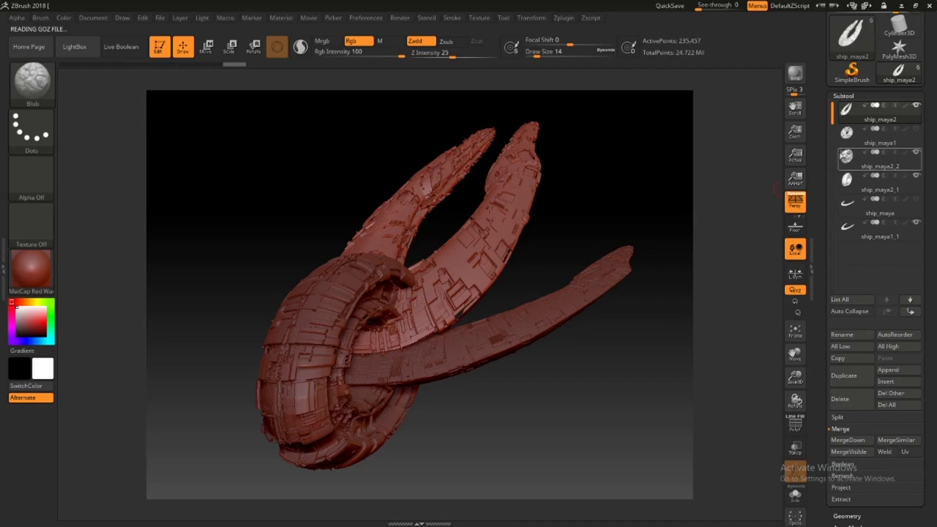
# Merge the ring subtool ship_maya1 down with the ring layers ship_maya2_2 and ship_maya2_1.
pyautogui.click(846, 134)
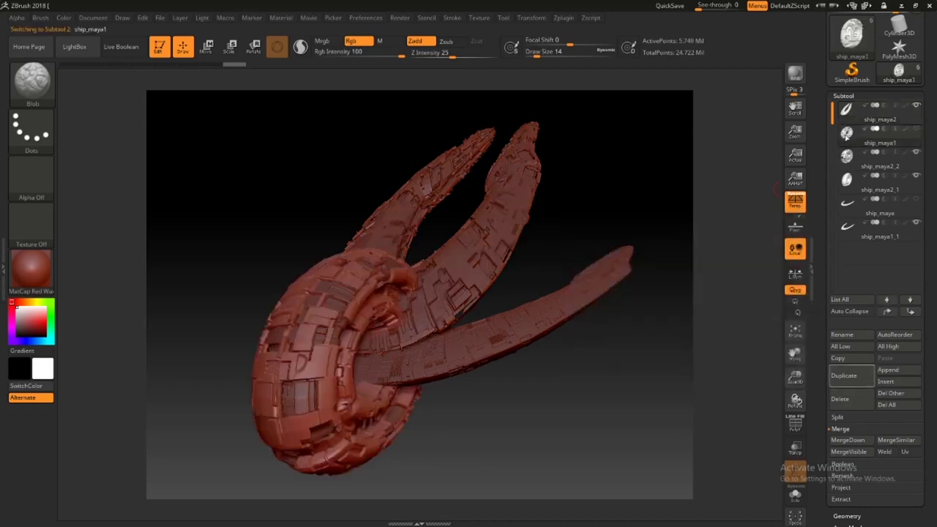
pyautogui.click(848, 439)
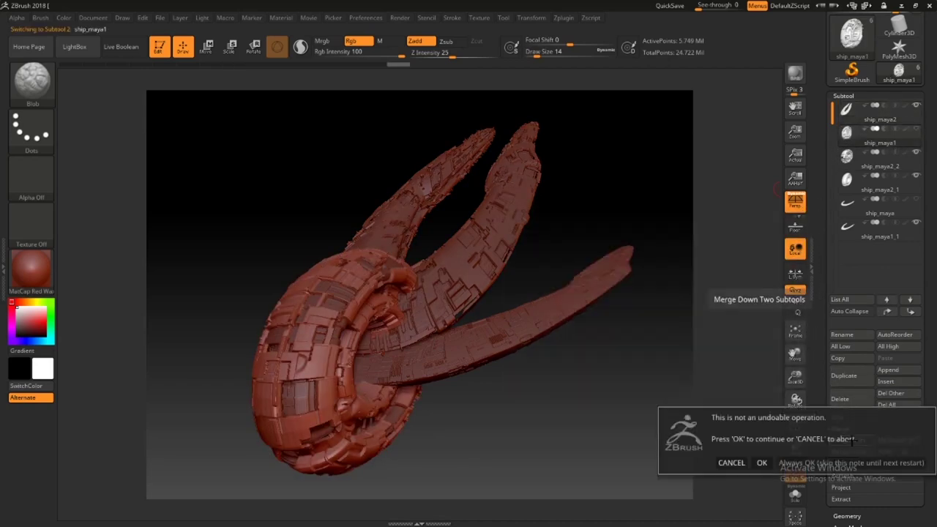
pyautogui.click(762, 462)
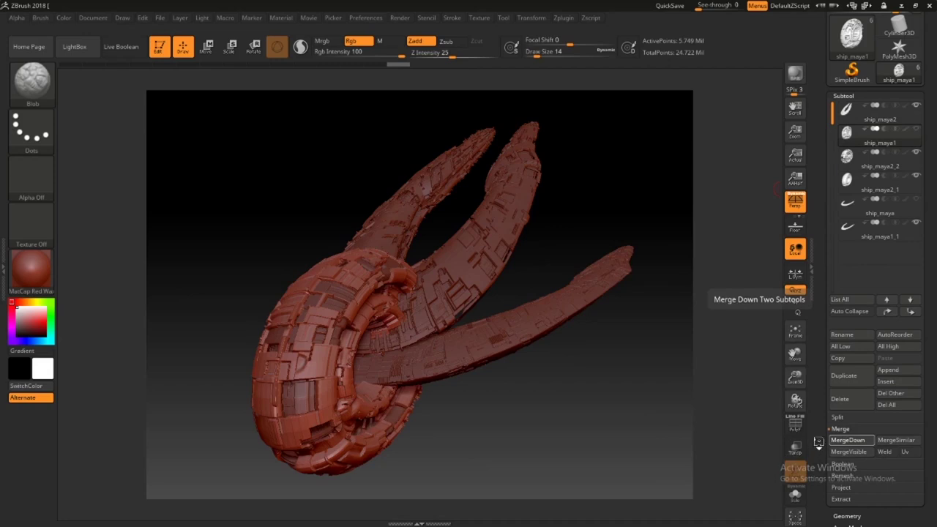
pyautogui.click(842, 439)
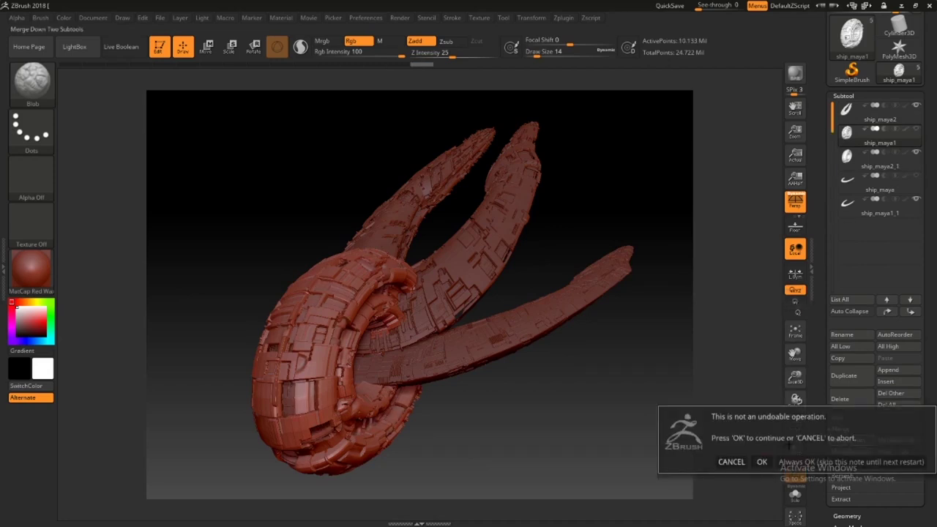
pyautogui.click(762, 462)
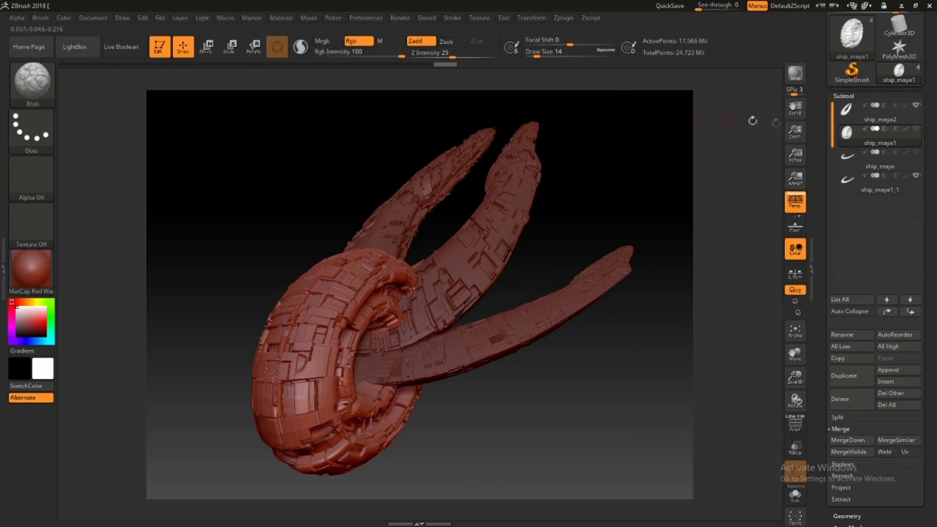
# Pre-process the merged ring subtool ship_maya1 with Decimation Master and decimate it to 2%.
pyautogui.moveTo(849, 138)
pyautogui.click(568, 17)
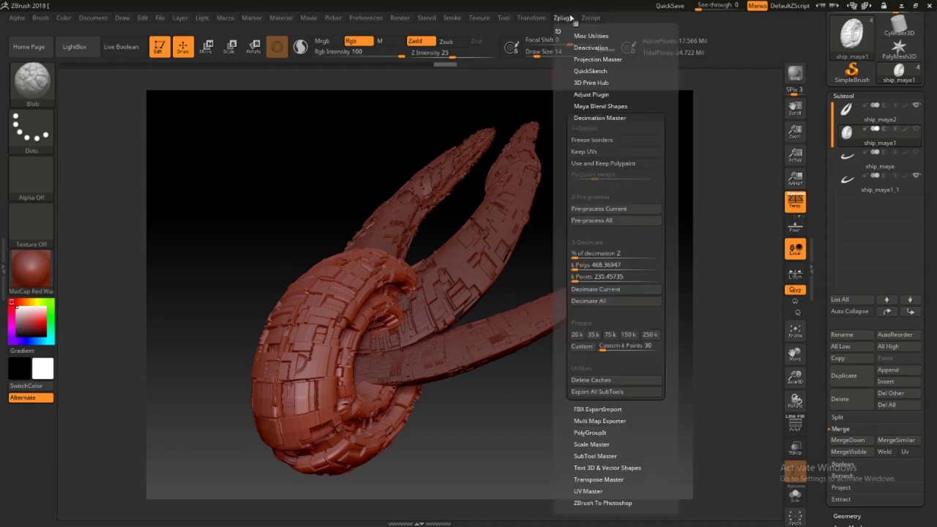
pyautogui.click(600, 209)
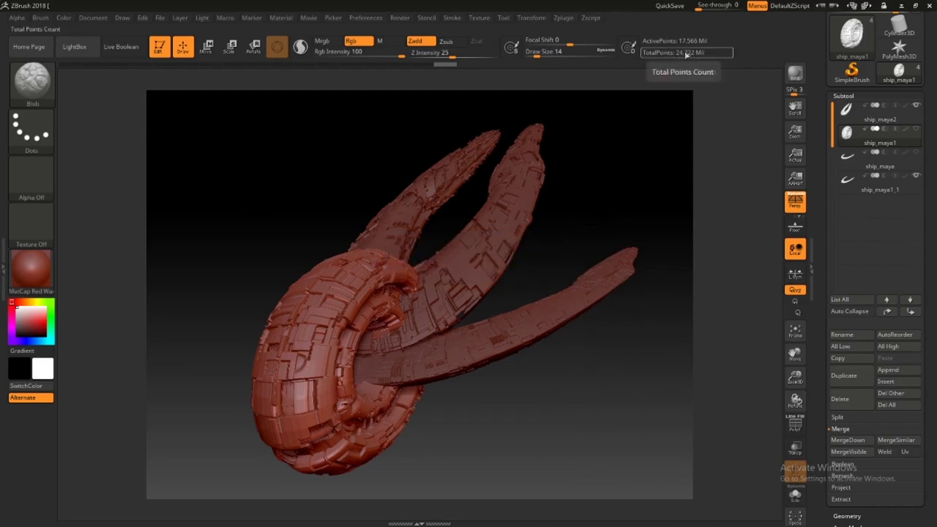
pyautogui.click(563, 18)
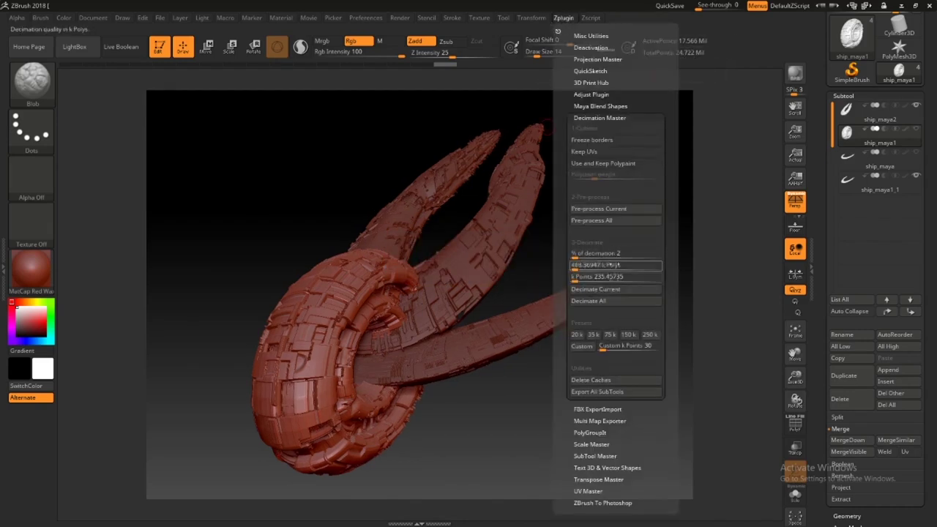
pyautogui.click(606, 286)
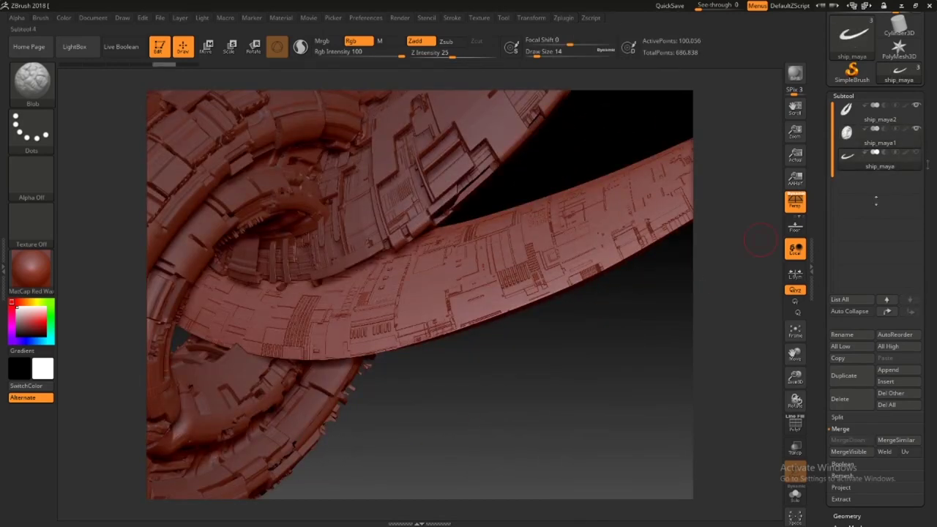
# Convert the arm subtool ship_maya's surface noise to real geometry and pre-process it with Decimation Master.
pyautogui.keyDown('alt'); pyautogui.moveTo(541, 361); pyautogui.dragTo(586, 289); pyautogui.keyUp('alt')
pyautogui.moveTo(816, 259); pyautogui.dragTo(816, 107)
pyautogui.click(847, 364)
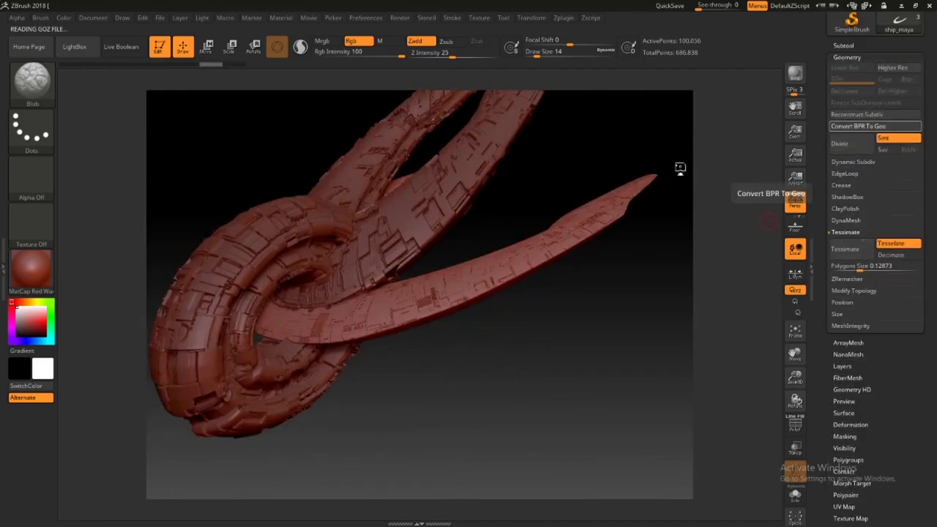
pyautogui.click(564, 17)
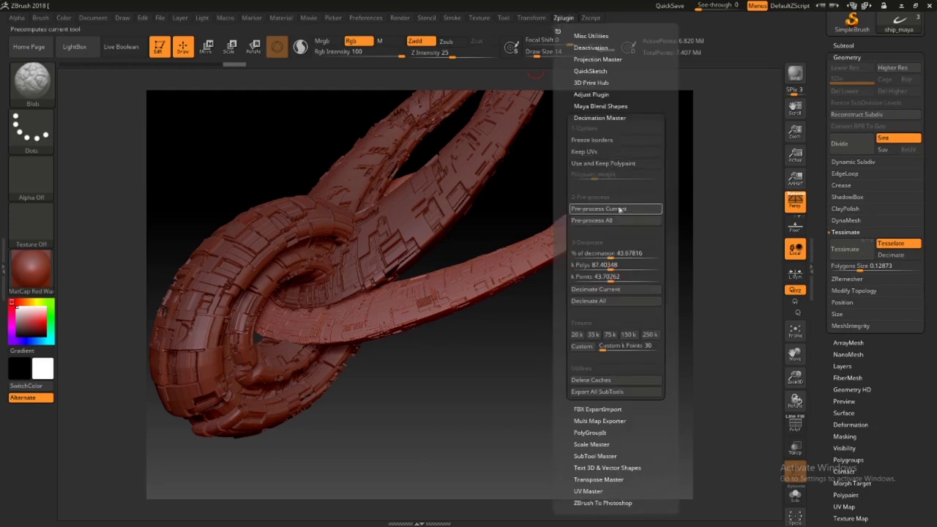
pyautogui.click(617, 209)
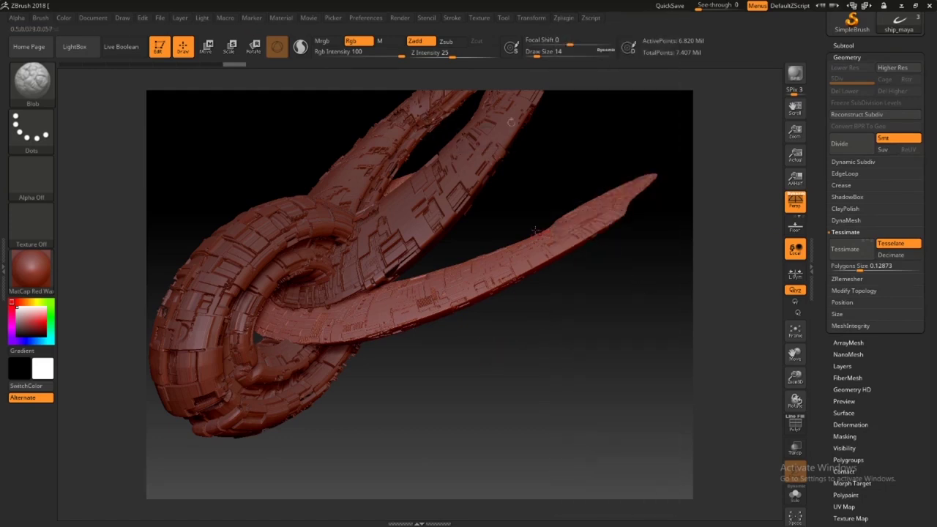
# Set the decimation to 2% and decimate the arm subtool ship_maya.
pyautogui.click(563, 17)
pyautogui.click(583, 253)
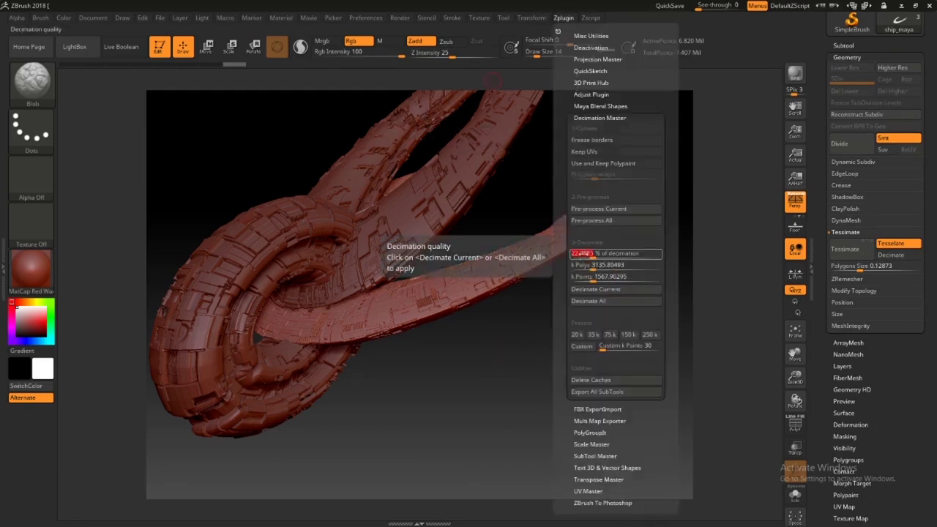
pyautogui.write('2')
pyautogui.click(595, 289)
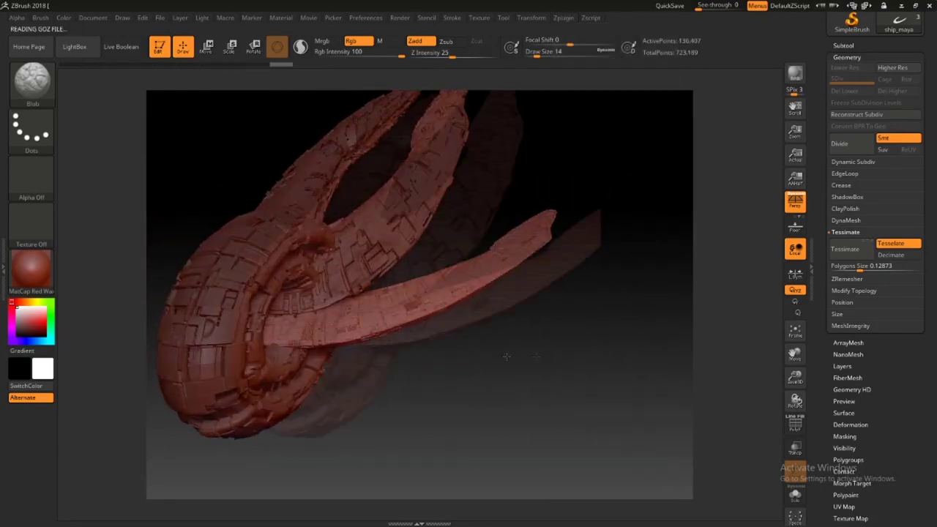
pyautogui.moveTo(506, 356); pyautogui.dragTo(523, 358)
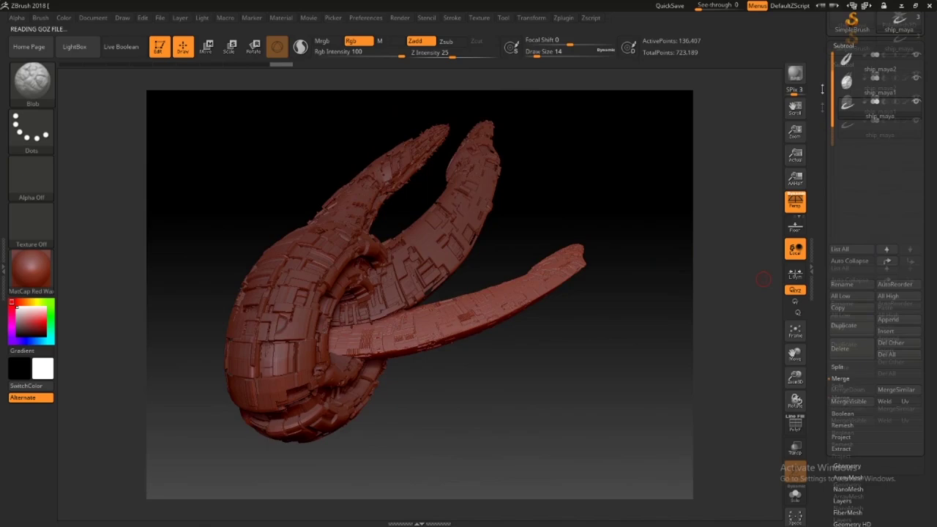
# Merge the forked hull, ring and arm subtools down into the single subtool ship_maya2.
pyautogui.click(761, 448)
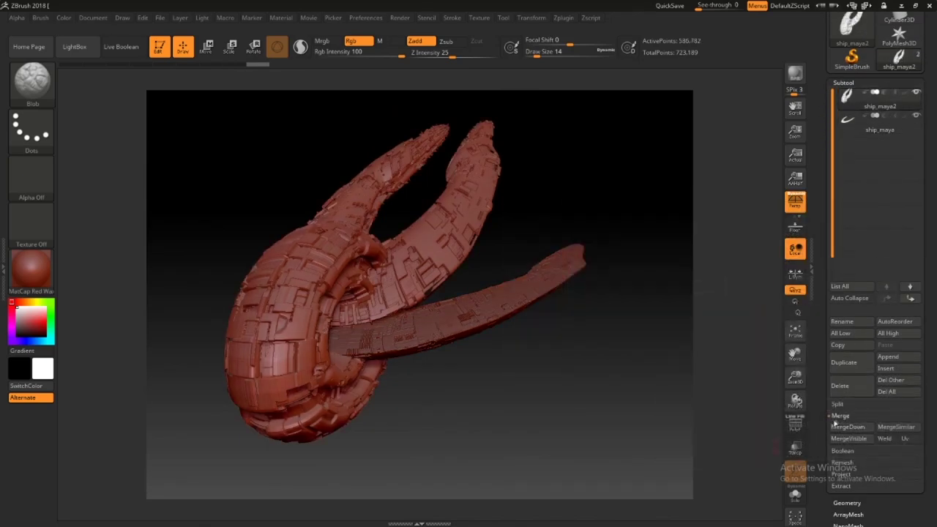
pyautogui.click(855, 429)
pyautogui.click(765, 447)
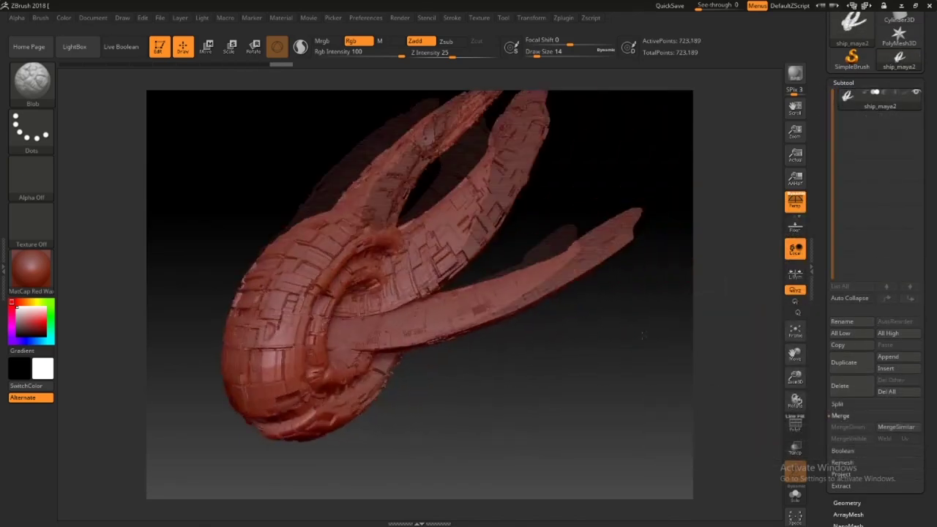
# Export the merged ship as the OBJ file ship_maya2 into the TUTORIAL folder under Documents.
pyautogui.scroll(3, 851, 71)
pyautogui.click(887, 56)
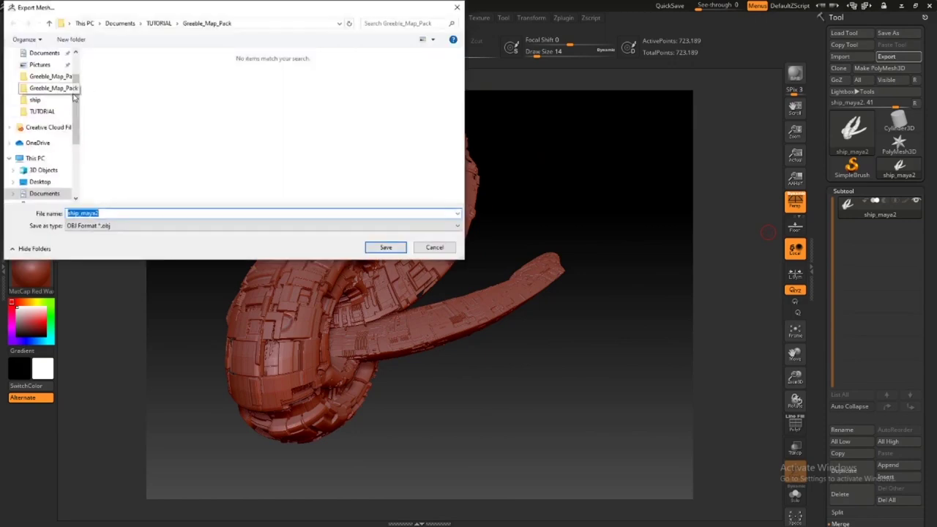
pyautogui.click(40, 72)
pyautogui.click(44, 95)
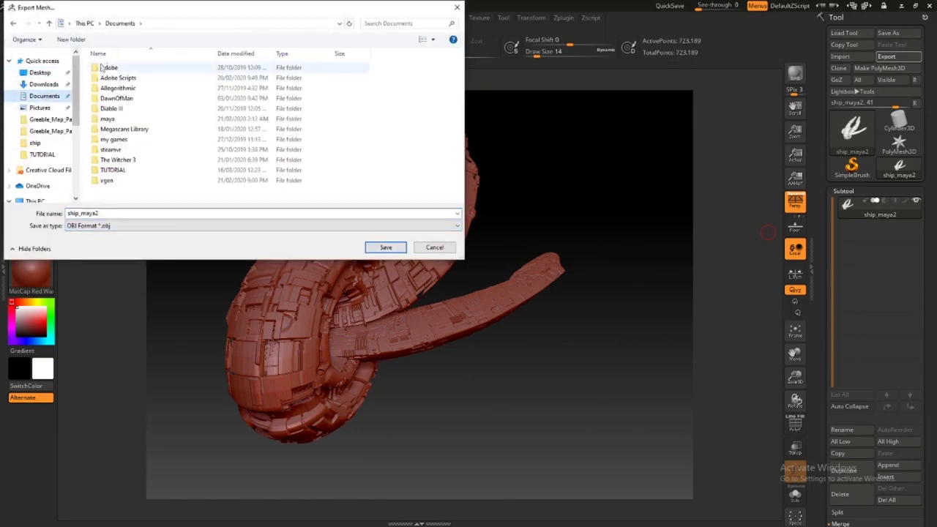
pyautogui.doubleClick(112, 169)
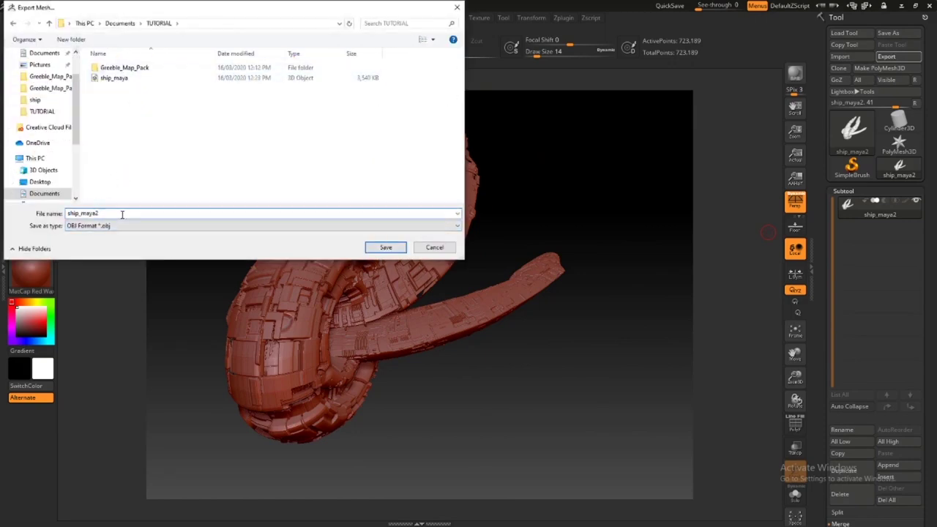
pyautogui.click(385, 248)
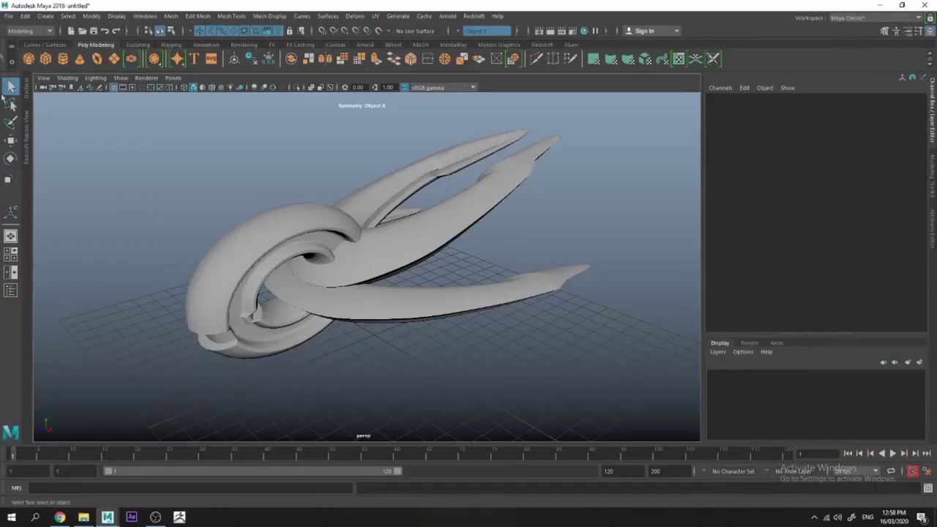
# In Maya, group all the original low-poly ship meshes, add the group to a new display layer and hide that layer.
pyautogui.click(10, 16)
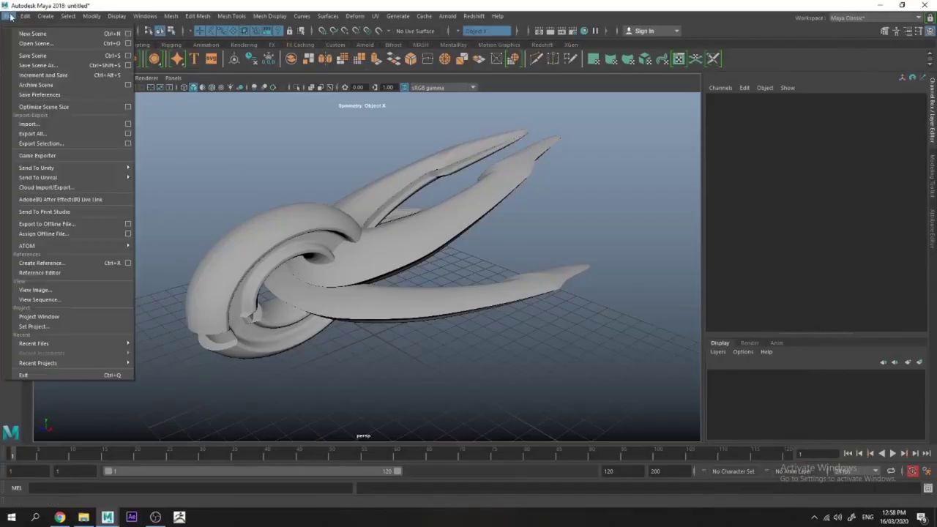
pyautogui.click(10, 16)
pyautogui.moveTo(294, 185); pyautogui.dragTo(420, 427)
pyautogui.hotkey('ctrl', 'g')
pyautogui.click(919, 361)
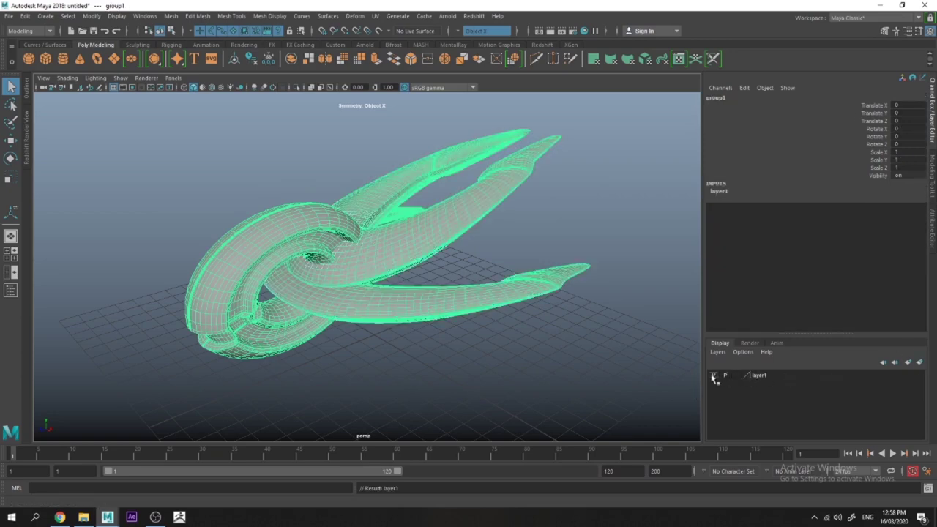
pyautogui.click(714, 376)
pyautogui.click(454, 249)
# Import ship_maya2.OBJ from the TUTORIAL folder under Documents into the scene.
pyautogui.click(9, 16)
pyautogui.click(55, 124)
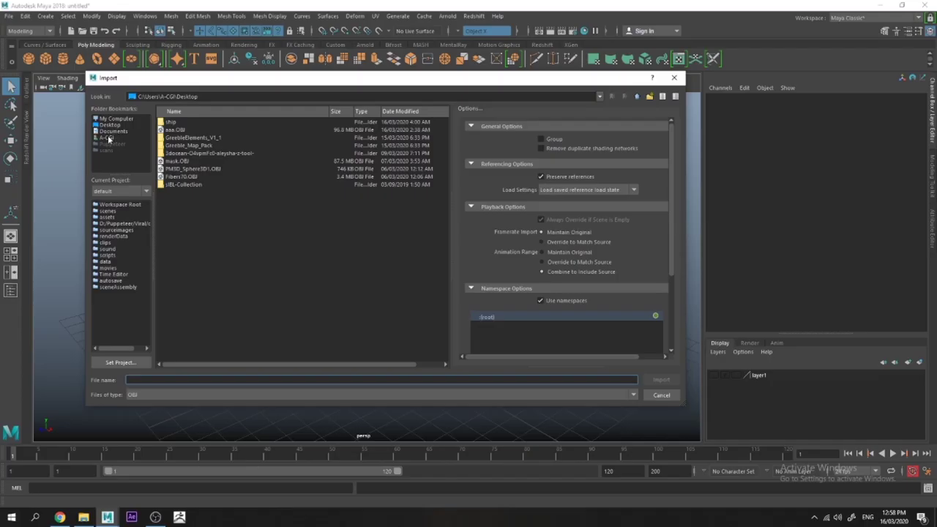
pyautogui.click(151, 163)
pyautogui.doubleClick(188, 122)
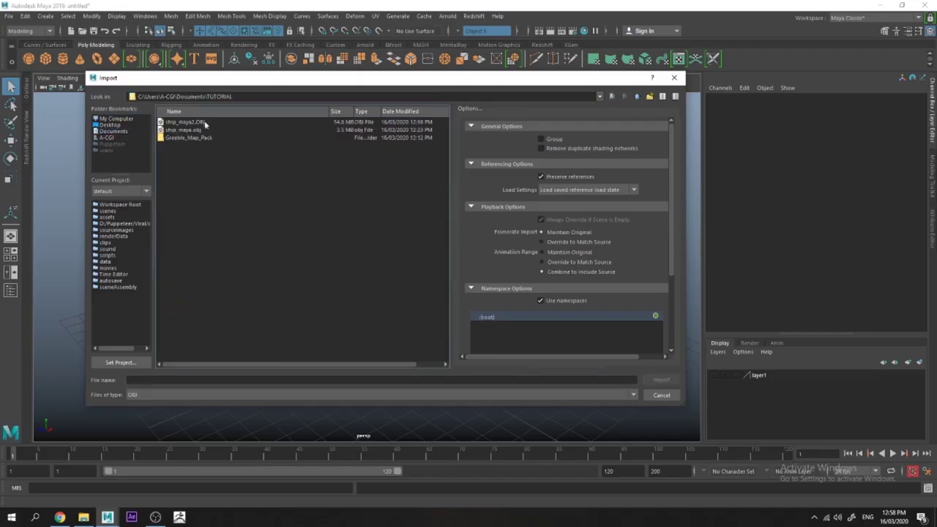
pyautogui.doubleClick(203, 122)
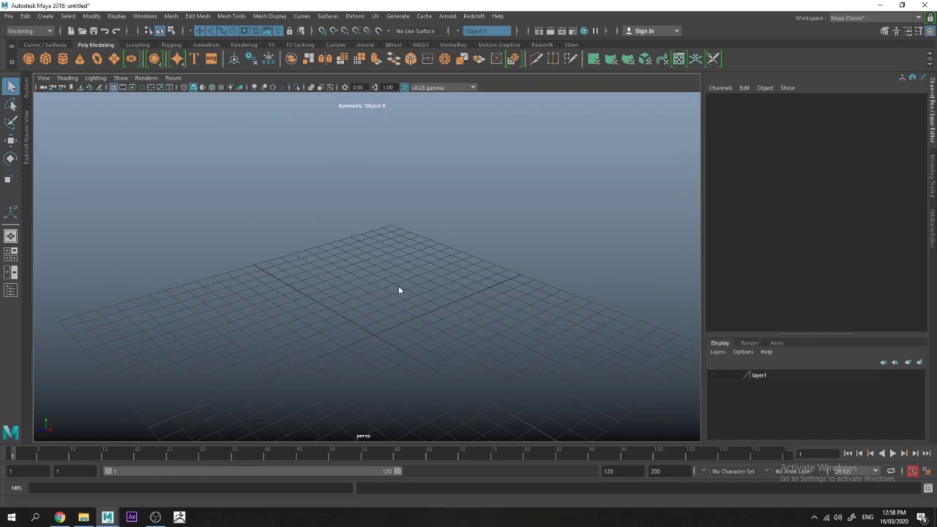
# Separate the imported ring mesh into its individual surface pieces.
pyautogui.keyDown('alt'); pyautogui.moveTo(398, 283); pyautogui.dragTo(471, 347); pyautogui.keyUp('alt')
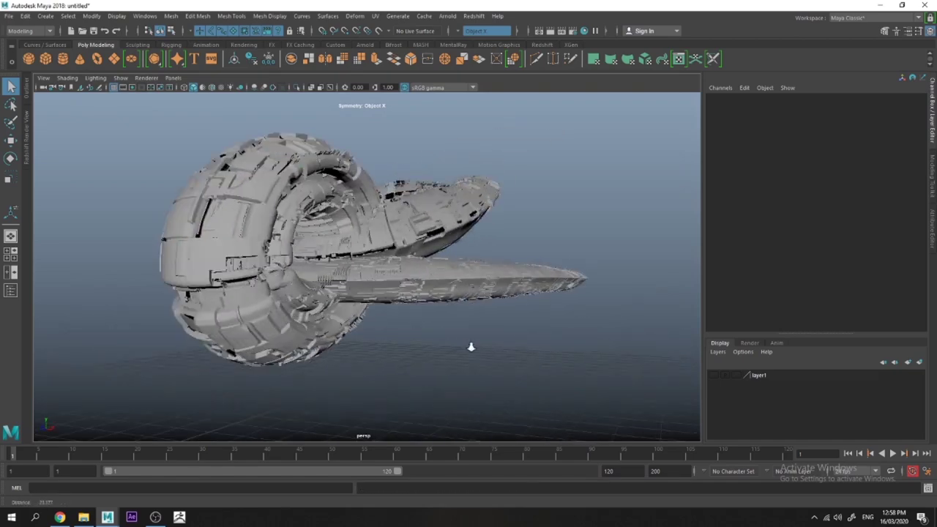
pyautogui.click(297, 88)
pyautogui.click(296, 88)
pyautogui.click(245, 161)
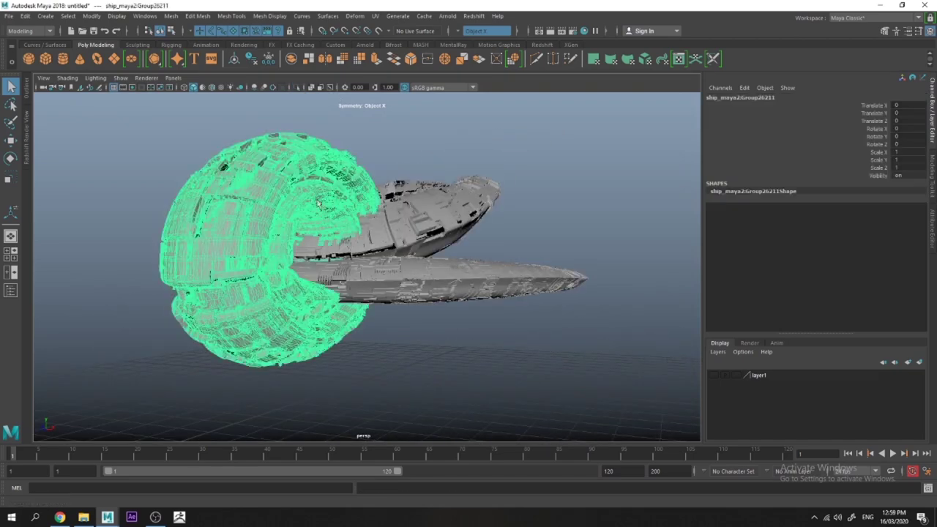
pyautogui.keyDown('alt'); pyautogui.moveTo(245, 161); pyautogui.dragTo(247, 170); pyautogui.keyUp('alt')
pyautogui.hotkey('ctrl', 'shift', 'a')
pyautogui.press('f')
pyautogui.click(183, 296)
pyautogui.keyDown('alt'); pyautogui.moveTo(183, 296); pyautogui.dragTo(312, 293, button='right'); pyautogui.keyUp('alt')
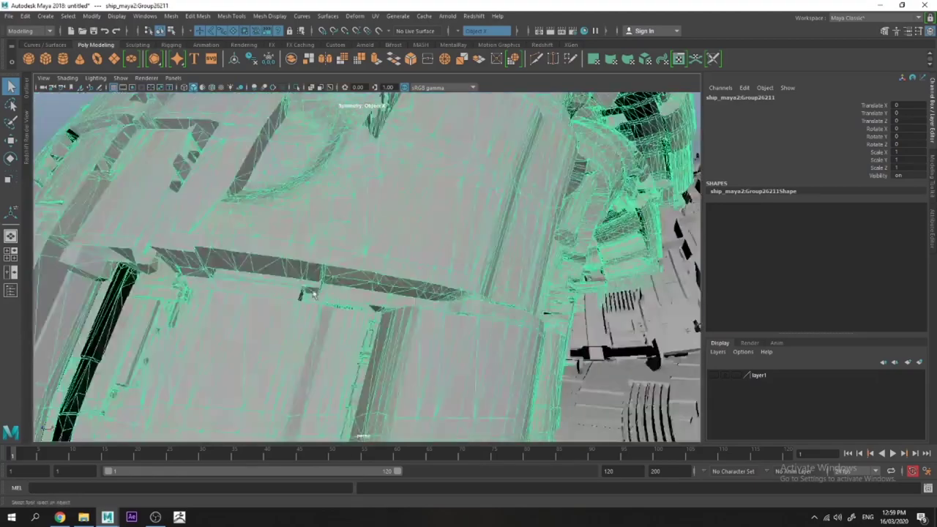
pyautogui.keyDown('alt'); pyautogui.moveTo(312, 293); pyautogui.dragTo(357, 265); pyautogui.keyUp('alt')
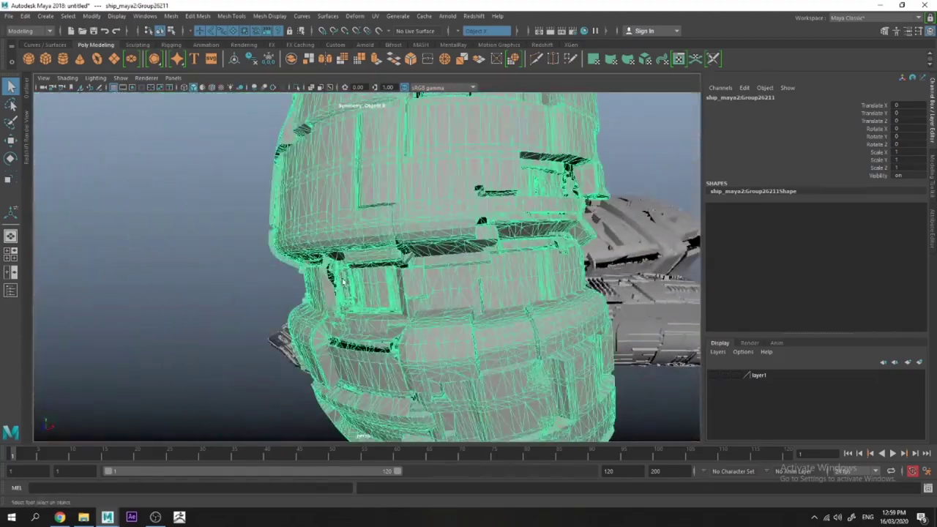
pyautogui.moveTo(357, 264)
pyautogui.keyDown('alt'); pyautogui.mouseDown(button='right')
pyautogui.moveTo(370, 307)
pyautogui.moveTo(366, 249)
pyautogui.mouseUp(button='right'); pyautogui.keyUp('alt')
pyautogui.keyDown('shift'); pyautogui.moveTo(366, 249); pyautogui.dragTo(239, 325, button='right'); pyautogui.keyUp('shift')
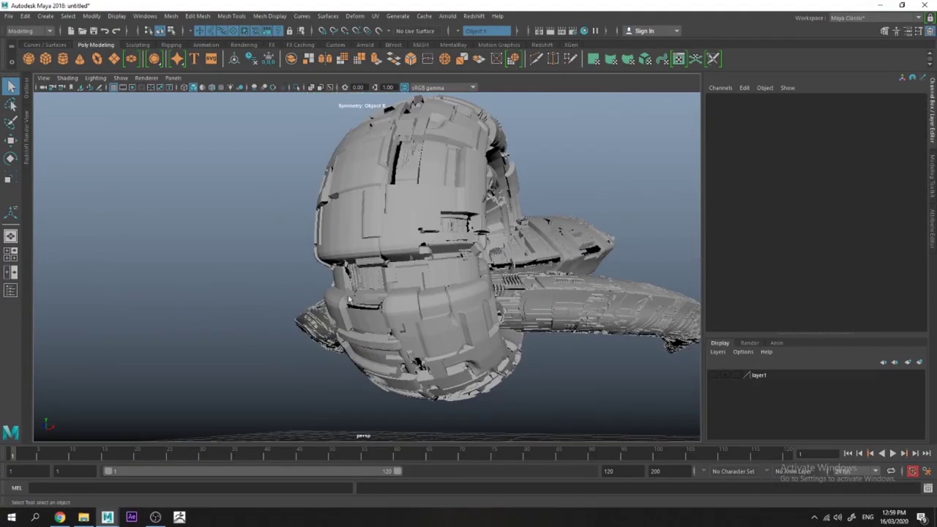
# Try deleting the outer plating from the ring's separated pieces and select the plates beneath it.
pyautogui.click(423, 251)
pyautogui.keyDown('alt'); pyautogui.moveTo(439, 223); pyautogui.dragTo(420, 254); pyautogui.keyUp('alt')
pyautogui.press('Delete')
pyautogui.click(391, 291)
pyautogui.keyDown('alt'); pyautogui.moveTo(391, 291); pyautogui.dragTo(376, 246); pyautogui.keyUp('alt')
pyautogui.click(376, 244)
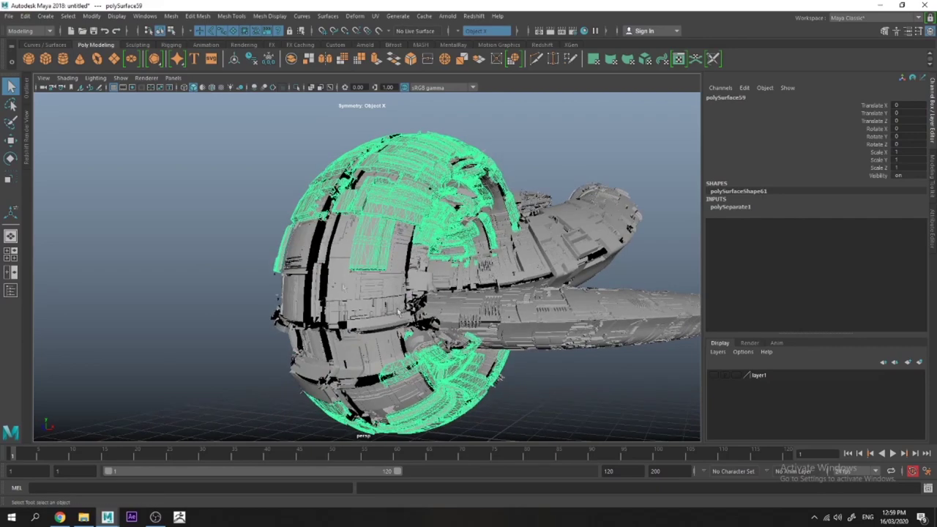
pyautogui.click(244, 233)
# Undo the deletion of the ring's outer plating and select the inset plates to check that they are separate.
pyautogui.hotkey('ctrl', 'z')
pyautogui.hotkey('ctrl', 'z')
pyautogui.hotkey('ctrl', 'z')
pyautogui.hotkey('ctrl', 'z')
pyautogui.click(344, 237)
pyautogui.click(362, 235)
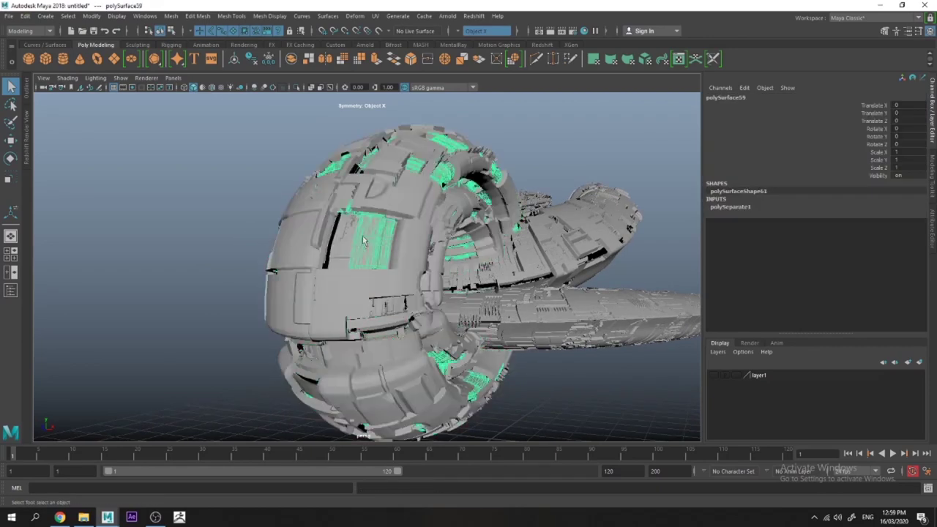
pyautogui.click(362, 236)
pyautogui.click(245, 233)
# Separate the forked hull mesh into its individual surface pieces.
pyautogui.scroll(-3, 366, 249)
pyautogui.keyDown('alt'); pyautogui.moveTo(366, 249); pyautogui.dragTo(410, 271); pyautogui.keyUp('alt')
pyautogui.click(514, 264)
pyautogui.scroll(3, 514, 263)
pyautogui.keyDown('alt'); pyautogui.moveTo(515, 264); pyautogui.dragTo(448, 233, button='middle'); pyautogui.keyUp('alt')
pyautogui.keyDown('shift'); pyautogui.moveTo(454, 216); pyautogui.dragTo(442, 384, button='right'); pyautogui.keyUp('shift')
pyautogui.hotkey('ctrl', 'z')
pyautogui.hotkey('ctrl', 'z')
pyautogui.hotkey('ctrl', 'z')
pyautogui.hotkey('ctrl', 'z')
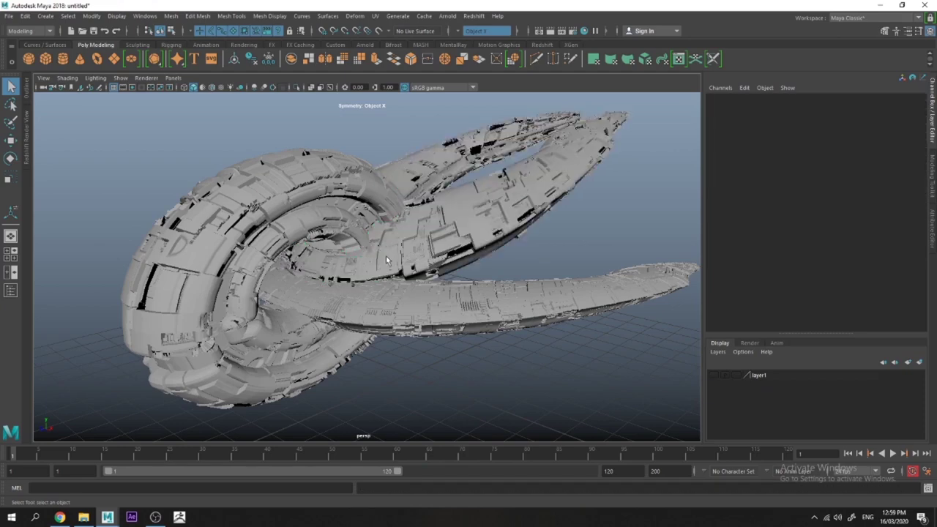
# Assign a new Blinn material to the main plating of the ring, the arm and the forked hull.
pyautogui.keyDown('alt'); pyautogui.moveTo(496, 265); pyautogui.dragTo(468, 280); pyautogui.keyUp('alt')
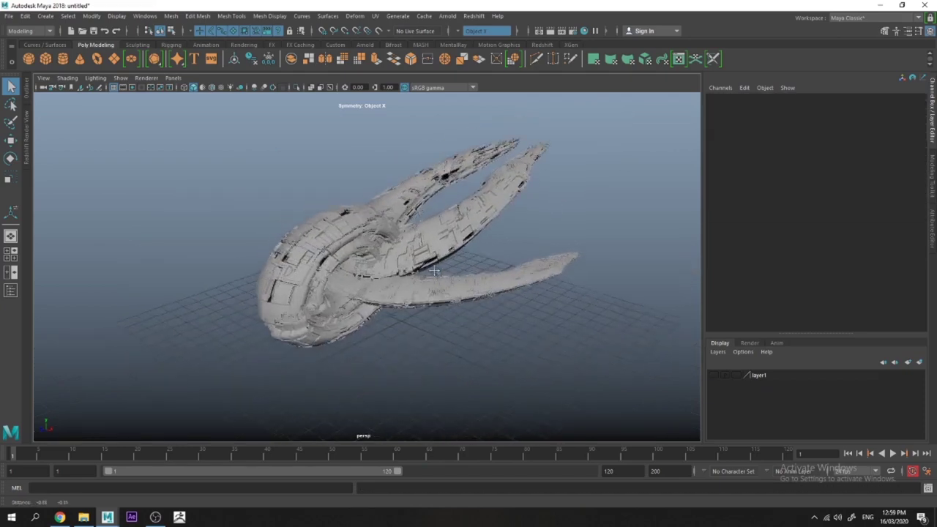
pyautogui.scroll(2, 468, 279)
pyautogui.keyDown('alt'); pyautogui.moveTo(410, 275); pyautogui.dragTo(359, 261); pyautogui.keyUp('alt')
pyautogui.click(259, 269)
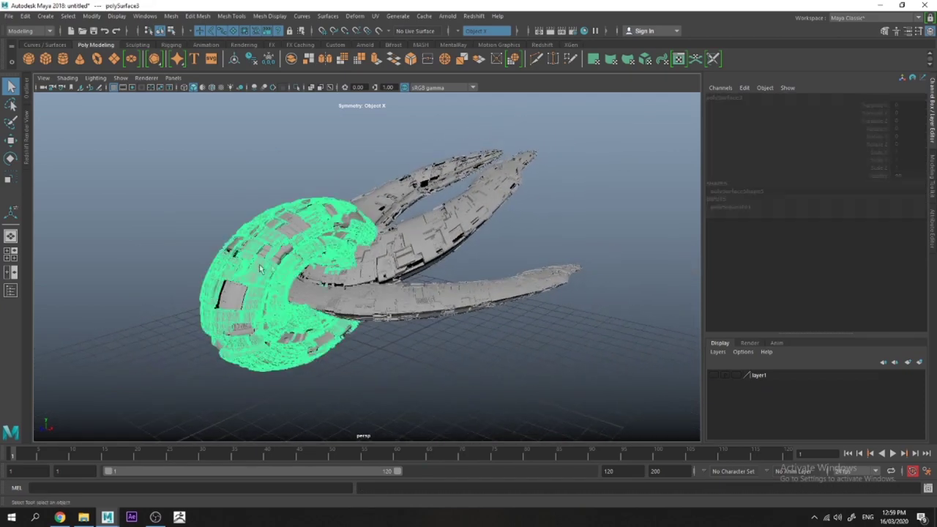
pyautogui.keyDown('shift'); pyautogui.click(377, 300); pyautogui.keyUp('shift')
pyautogui.keyDown('shift'); pyautogui.click(415, 220); pyautogui.keyUp('shift')
pyautogui.click(244, 45)
pyautogui.click(183, 61)
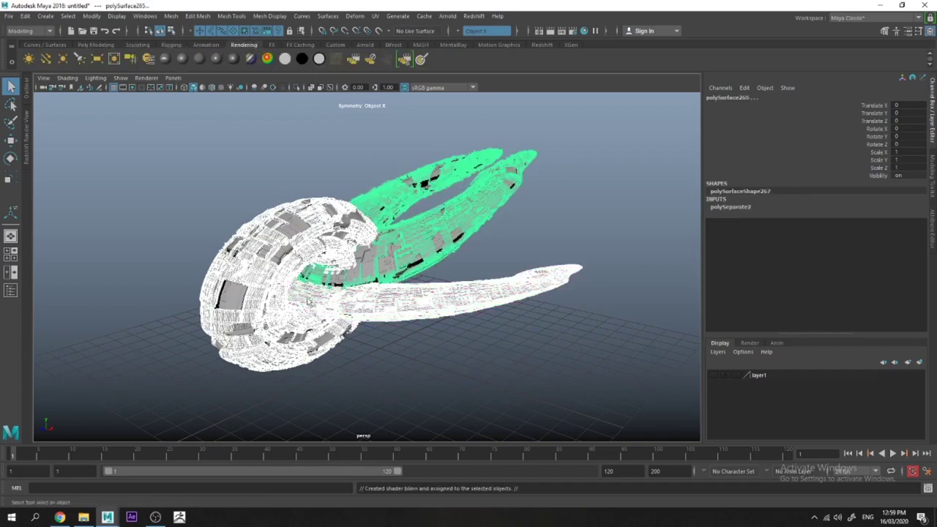
# Assign a second Blinn material to the inset plates on the ring and the forked hull.
pyautogui.click(234, 298)
pyautogui.click(369, 273)
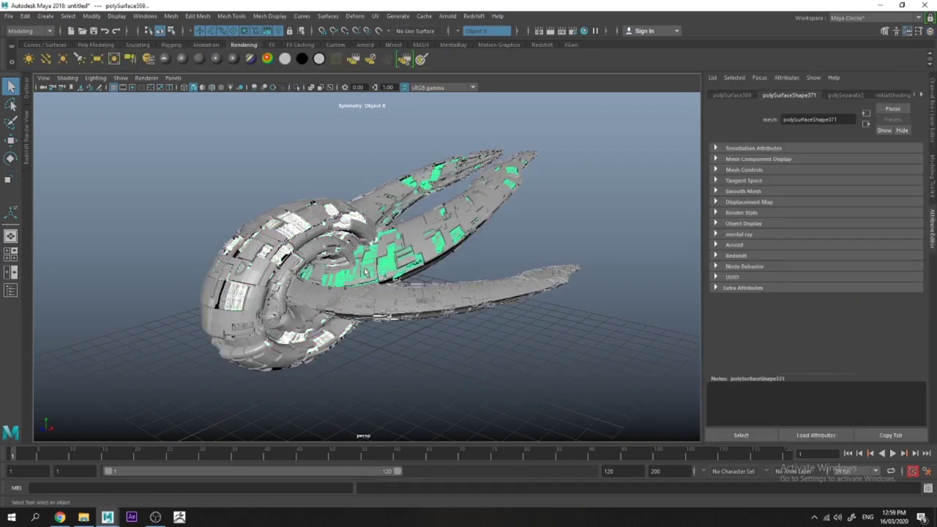
pyautogui.click(183, 62)
pyautogui.click(237, 128)
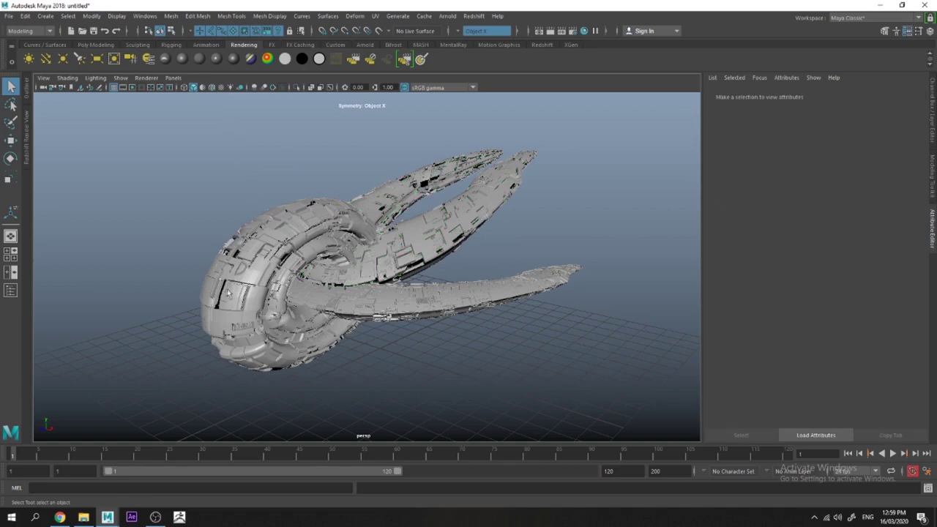
# Assign a third Blinn material to the recessed piece beside the large inset plate on the ring.
pyautogui.click(227, 291)
pyautogui.click(183, 62)
pyautogui.click(241, 120)
pyautogui.keyDown('alt'); pyautogui.moveTo(245, 161); pyautogui.dragTo(318, 223); pyautogui.keyUp('alt')
# Open the material attributes of blinn1 on the ring's main plating.
pyautogui.click(303, 292)
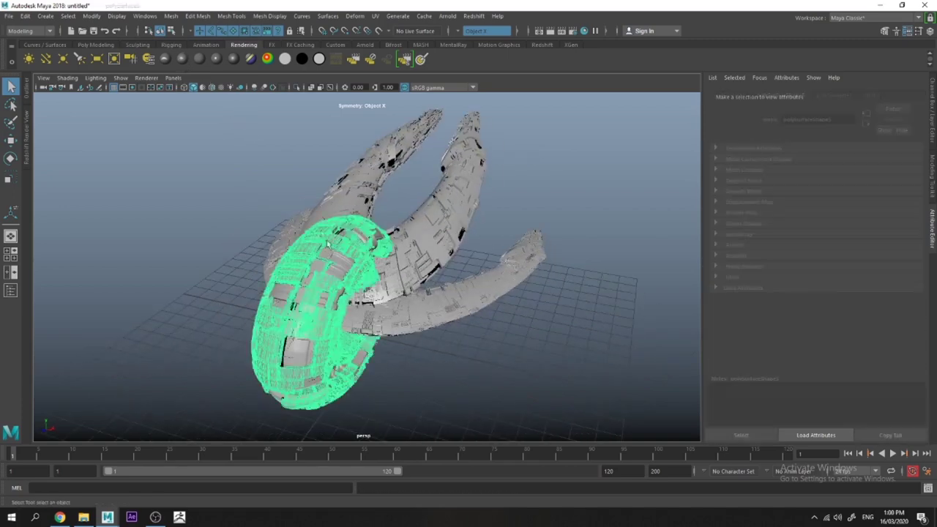
pyautogui.keyDown('alt'); pyautogui.moveTo(304, 278); pyautogui.dragTo(252, 238); pyautogui.keyUp('alt')
pyautogui.click(240, 157)
pyautogui.moveTo(285, 226); pyautogui.dragTo(278, 464, button='right')
pyautogui.click(810, 212)
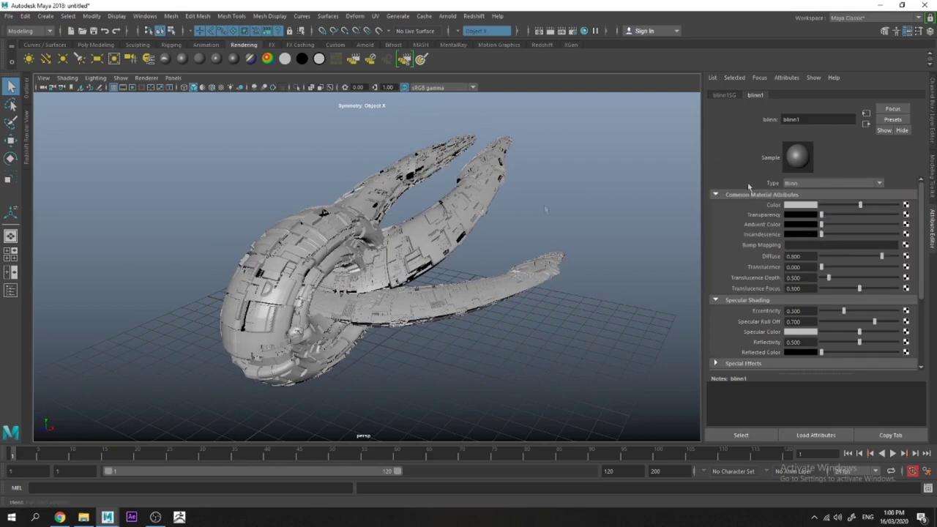
# Darken the color of the inset plates' blinn2 material to a dark grey.
pyautogui.moveTo(269, 317); pyautogui.dragTo(266, 464, button='right')
pyautogui.moveTo(262, 317); pyautogui.dragTo(266, 464, button='right')
pyautogui.moveTo(859, 205); pyautogui.dragTo(830, 205)
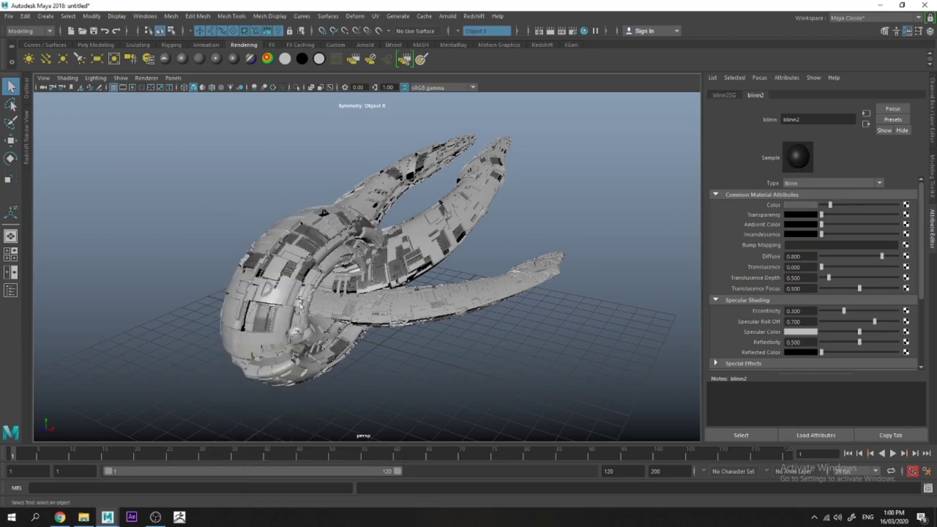
# Set the color of the recessed piece's blinn3 material to black.
pyautogui.moveTo(251, 316); pyautogui.dragTo(307, 462, button='right')
pyautogui.moveTo(850, 205); pyautogui.dragTo(810, 207)
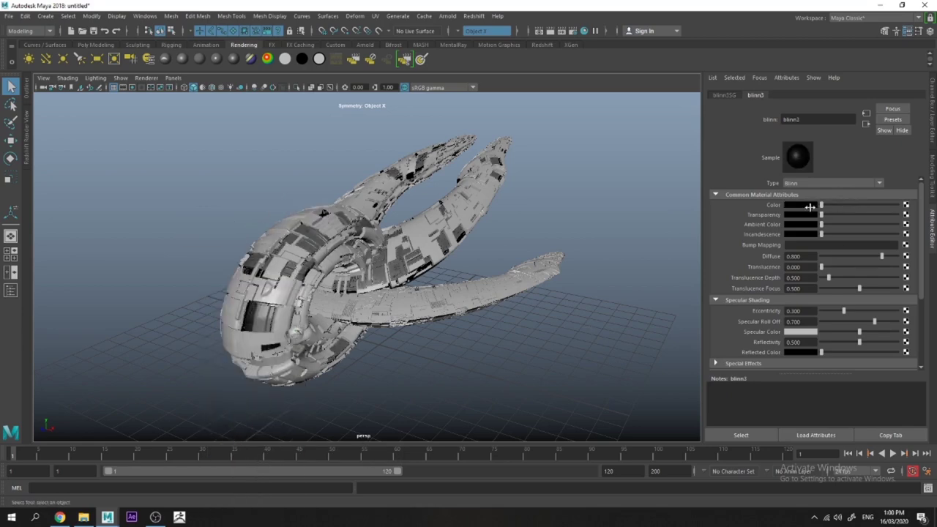
pyautogui.keyDown('alt'); pyautogui.moveTo(524, 229); pyautogui.dragTo(505, 205); pyautogui.keyUp('alt')
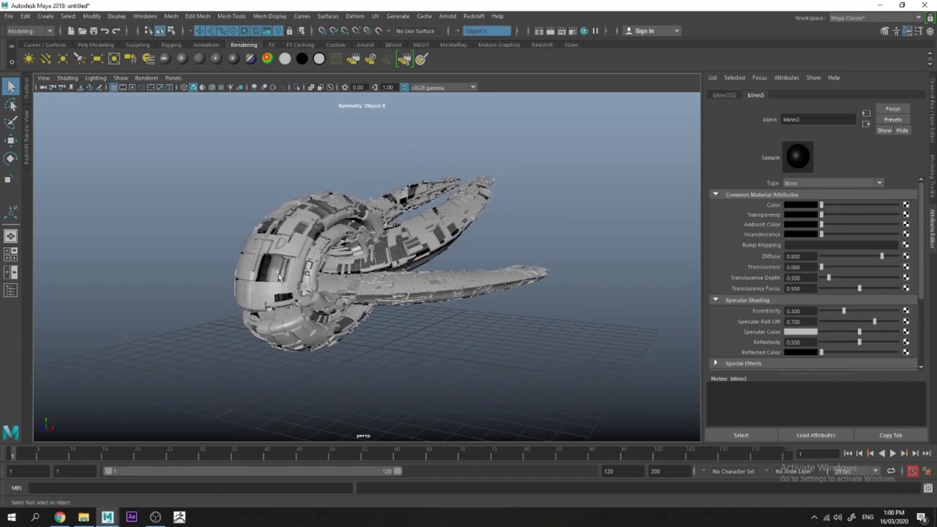
# Try a green, then a dark blue tint as the color of the inset plates' blinn2 material.
pyautogui.moveTo(276, 271); pyautogui.dragTo(286, 464, button='right')
pyautogui.click(812, 206)
pyautogui.moveTo(785, 245); pyautogui.dragTo(814, 246)
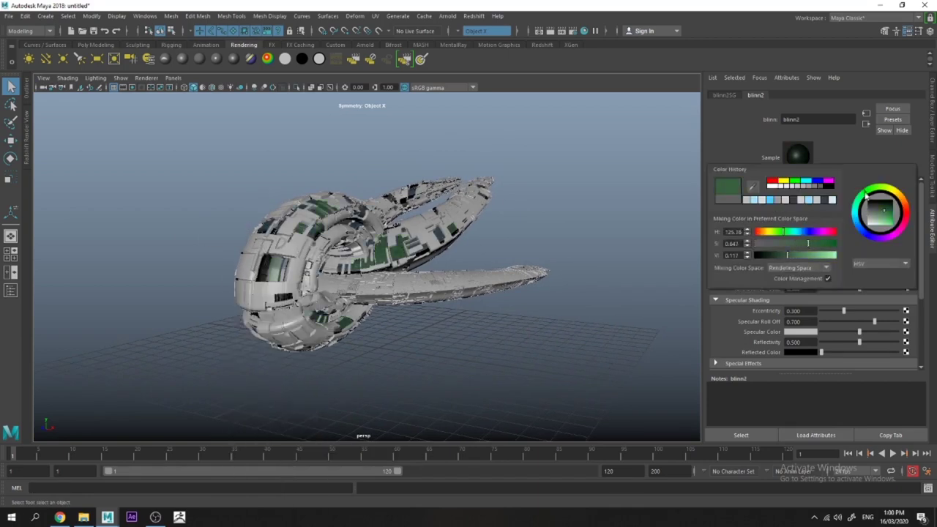
pyautogui.moveTo(905, 208); pyautogui.dragTo(849, 229)
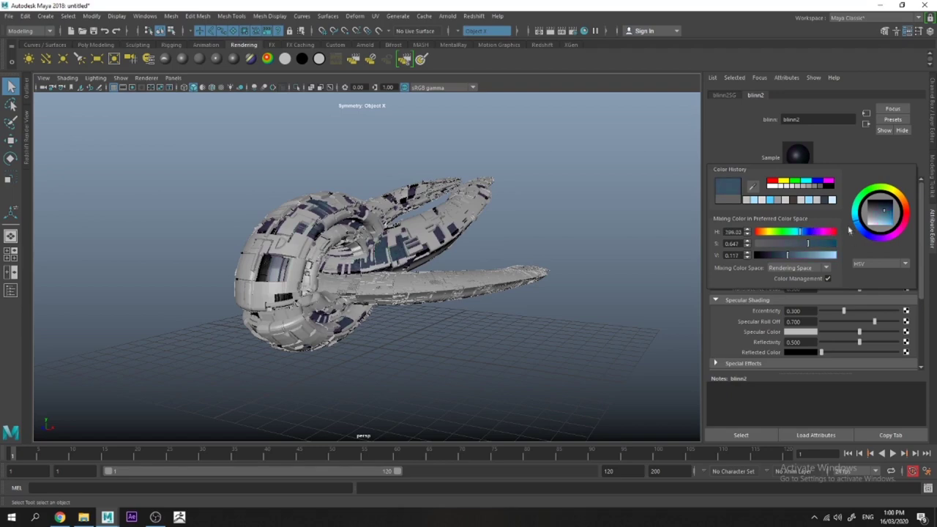
pyautogui.keyDown('alt'); pyautogui.moveTo(659, 220); pyautogui.dragTo(557, 235); pyautogui.keyUp('alt')
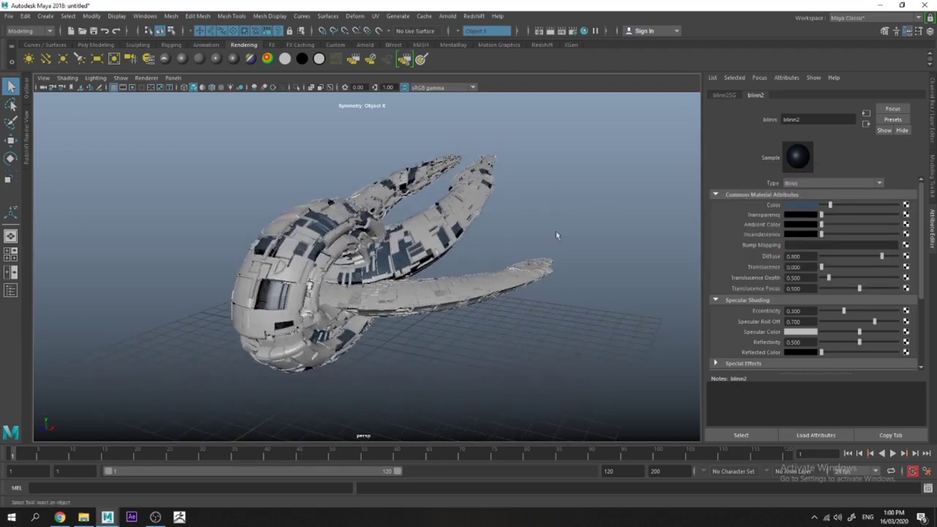
# Try the blue blinn2 material on the two upper arms and the black blinn3 material on the lower arm.
pyautogui.moveTo(402, 261); pyautogui.dragTo(483, 507, button='right')
pyautogui.moveTo(417, 233); pyautogui.dragTo(483, 500, button='right')
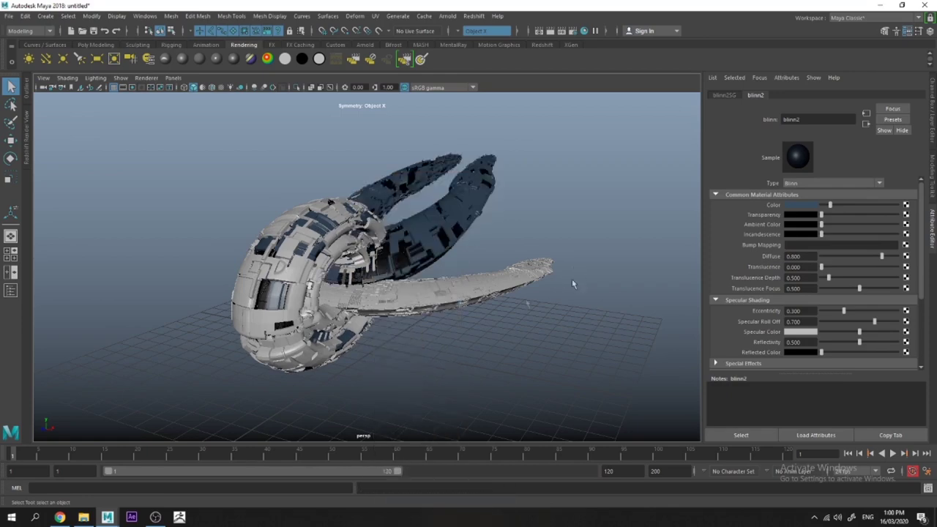
pyautogui.keyDown('alt'); pyautogui.moveTo(573, 282); pyautogui.dragTo(454, 328); pyautogui.keyUp('alt')
pyautogui.moveTo(382, 306); pyautogui.dragTo(448, 502, button='right')
pyautogui.keyDown('alt'); pyautogui.moveTo(469, 409); pyautogui.dragTo(408, 310); pyautogui.keyUp('alt')
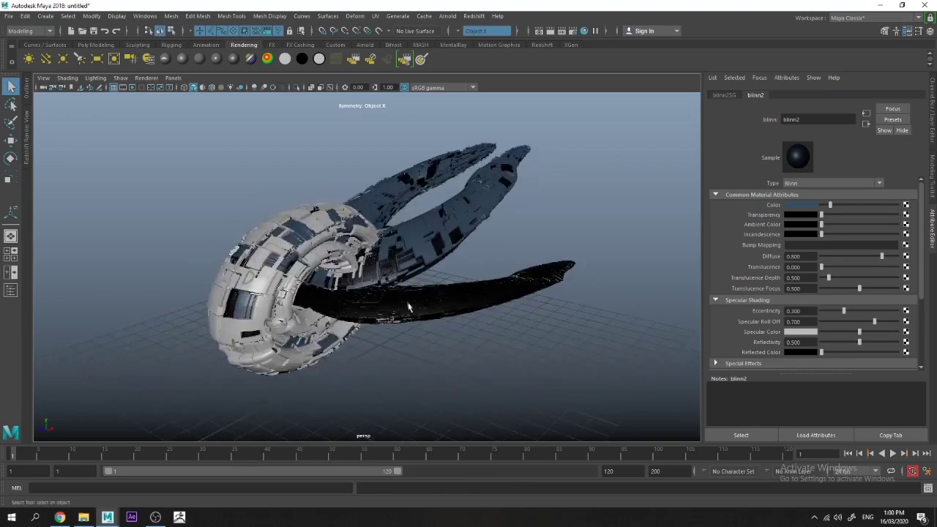
pyautogui.moveTo(408, 308); pyautogui.dragTo(479, 489, button='right')
pyautogui.keyDown('alt'); pyautogui.moveTo(410, 322); pyautogui.dragTo(408, 227); pyautogui.keyUp('alt')
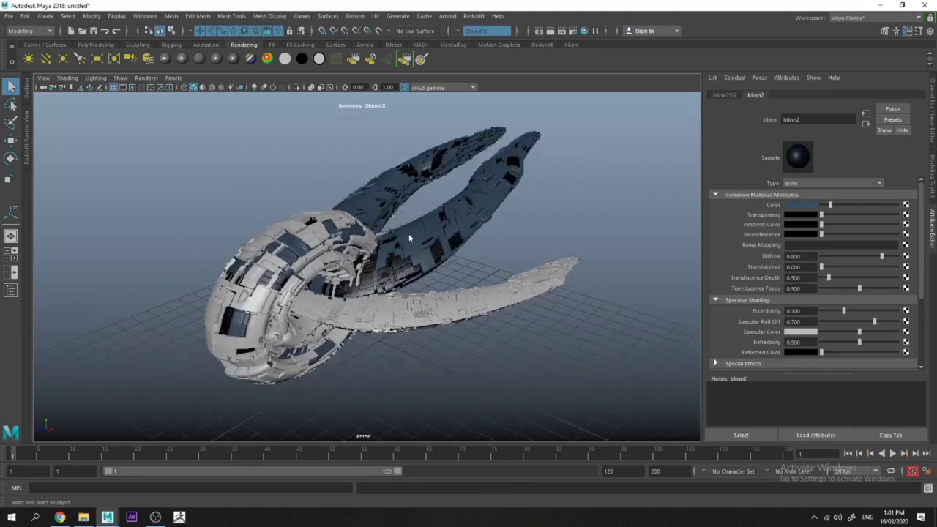
# Restore the light plating material on the two upper arms and set the blinn2 color to a neutral grey.
pyautogui.moveTo(408, 225); pyautogui.dragTo(428, 498, button='right')
pyautogui.moveTo(491, 492); pyautogui.dragTo(491, 493, button='right')
pyautogui.keyDown('alt'); pyautogui.moveTo(469, 380); pyautogui.dragTo(439, 352); pyautogui.keyUp('alt')
pyautogui.click(800, 205)
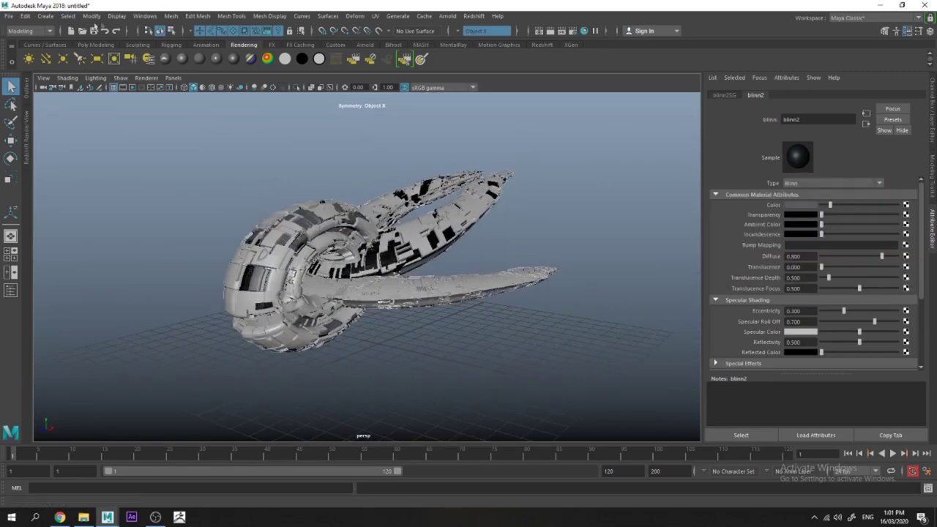
# Add a directional light, scale it up and rotate it to shine on the ship from the front.
pyautogui.click(46, 59)
pyautogui.press('r')
pyautogui.moveTo(378, 344); pyautogui.dragTo(483, 349)
pyautogui.press('e')
pyautogui.moveTo(378, 357); pyautogui.dragTo(338, 314)
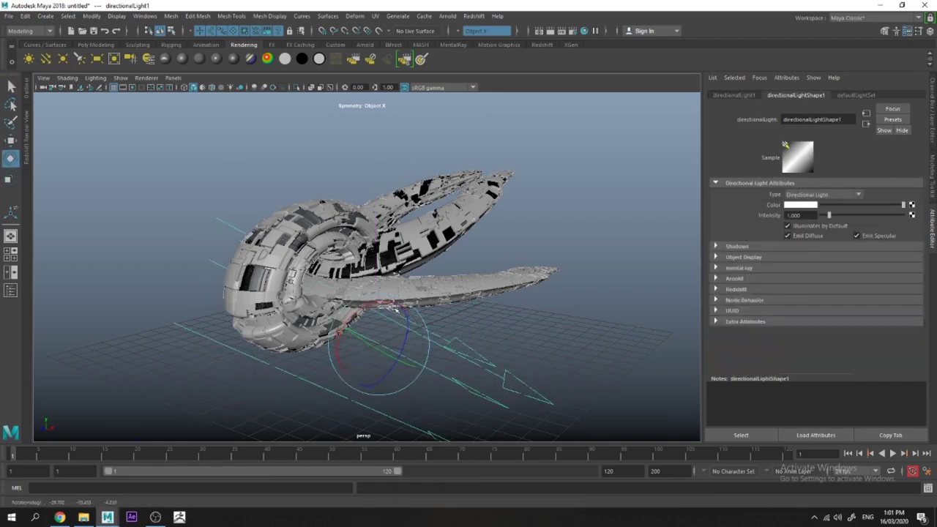
pyautogui.press('q')
# Start a live render of the persp camera in the Redshift Render View.
pyautogui.click(539, 31)
pyautogui.click(720, 30)
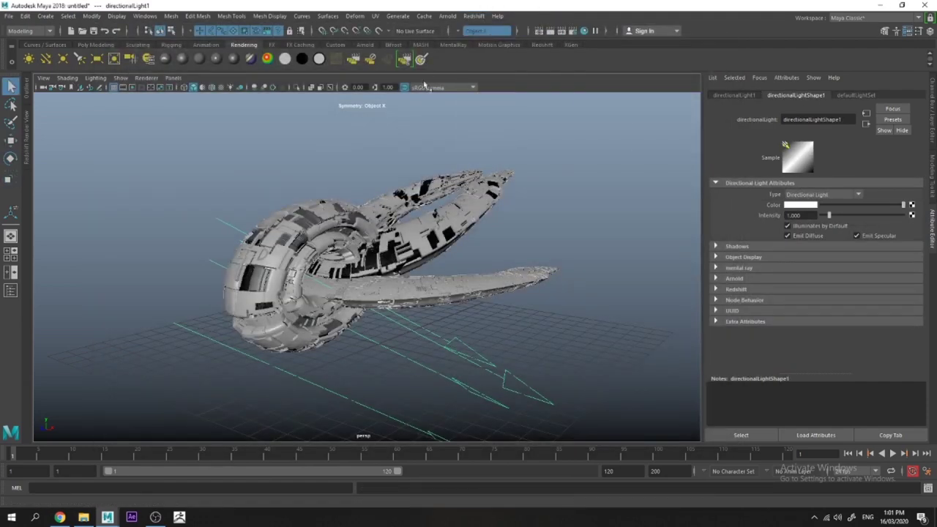
pyautogui.click(27, 137)
pyautogui.click(59, 99)
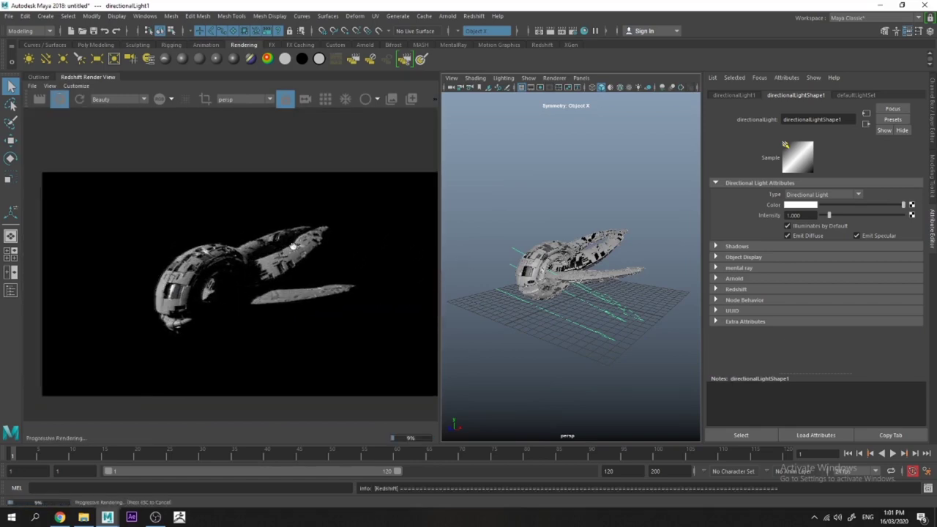
# Rotate the directional light slightly to adjust how it strikes the ship's ring and arms.
pyautogui.press('e')
pyautogui.moveTo(607, 317); pyautogui.dragTo(591, 322)
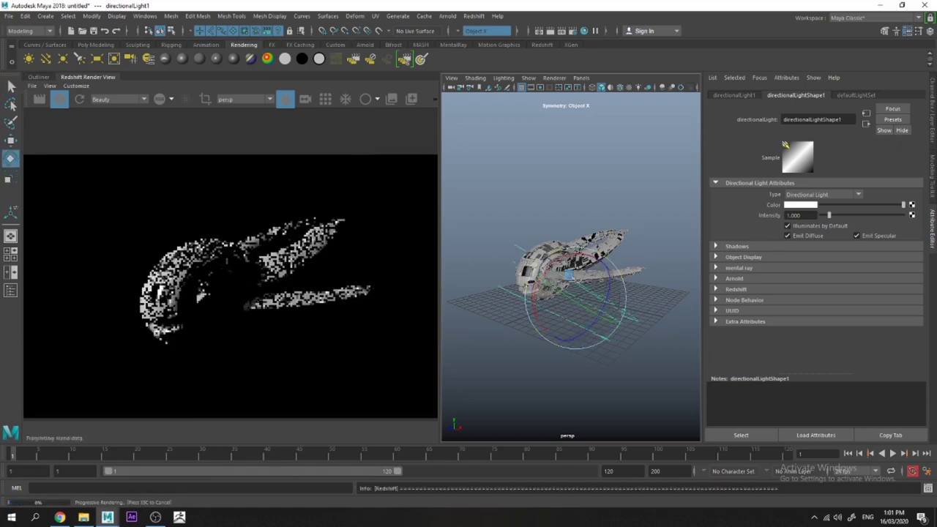
pyautogui.press('q')
# Set the scene renderer to Redshift and use Brute Force for both the primary and secondary GI engines.
pyautogui.click(573, 32)
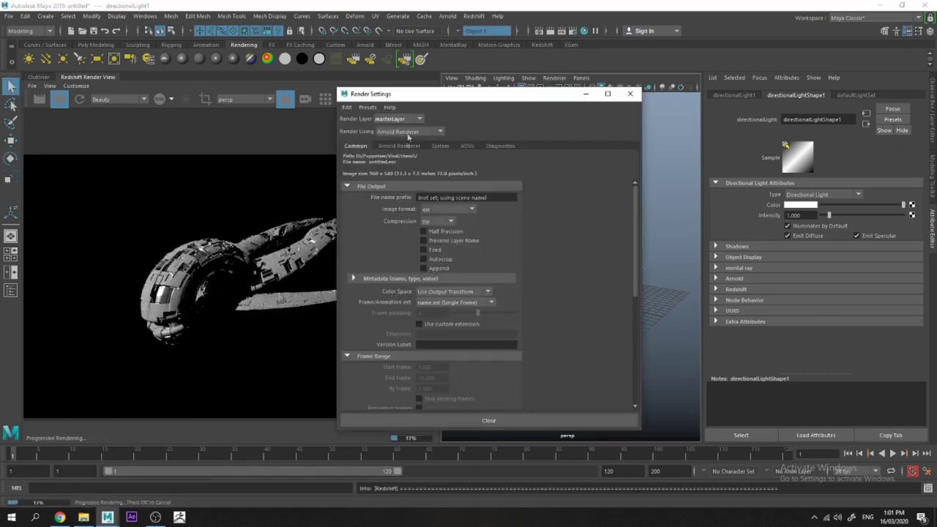
pyautogui.click(408, 133)
pyautogui.click(402, 162)
pyautogui.click(459, 147)
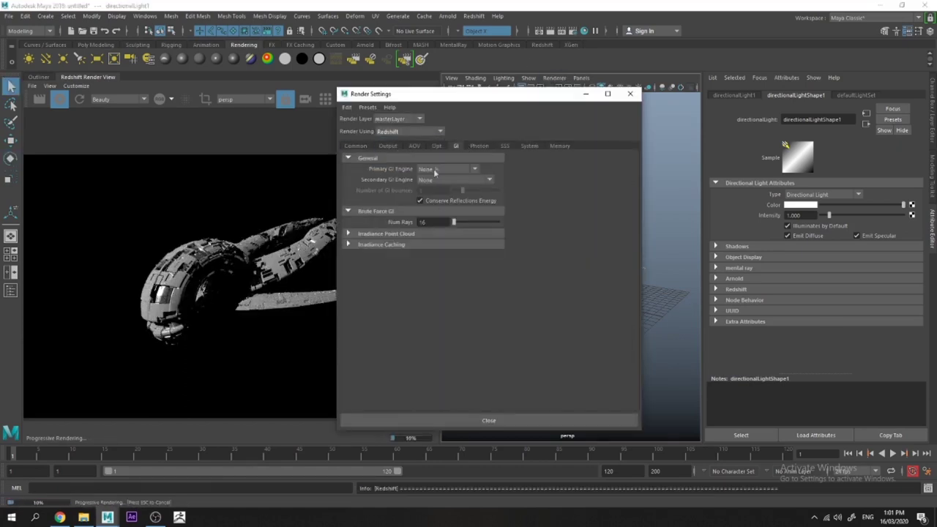
pyautogui.click(434, 169)
pyautogui.click(439, 204)
pyautogui.click(446, 180)
pyautogui.click(443, 214)
# Create a RedshiftEnvironment for the environment slot in the Redshift output settings.
pyautogui.click(388, 146)
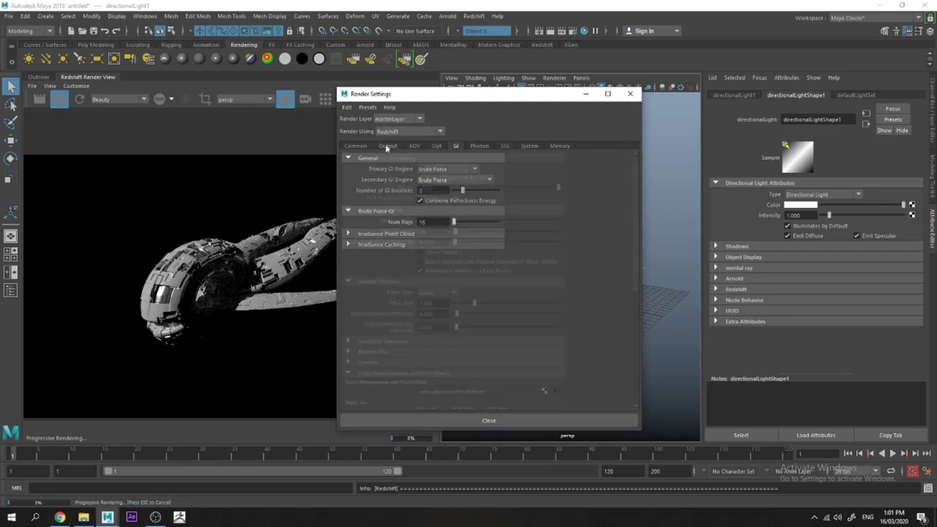
pyautogui.scroll(-10, 514, 341)
pyautogui.rightClick(545, 281)
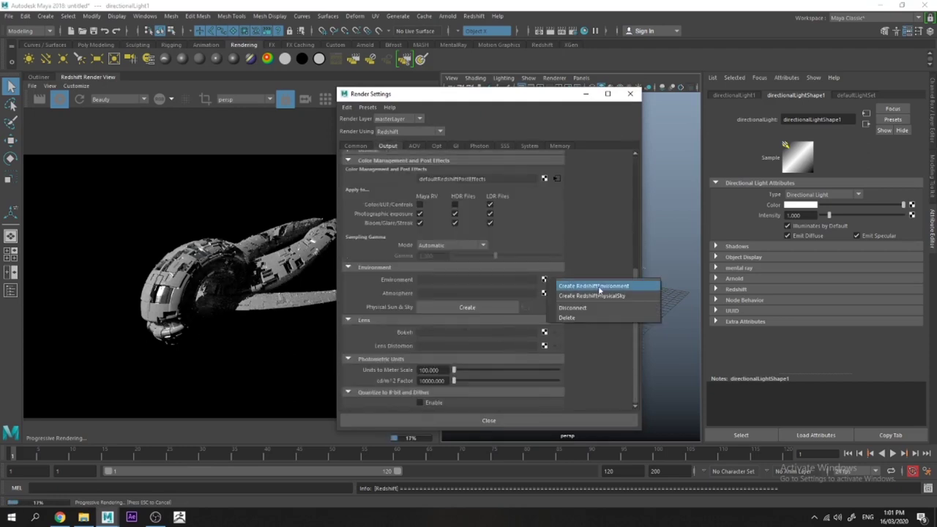
pyautogui.click(599, 287)
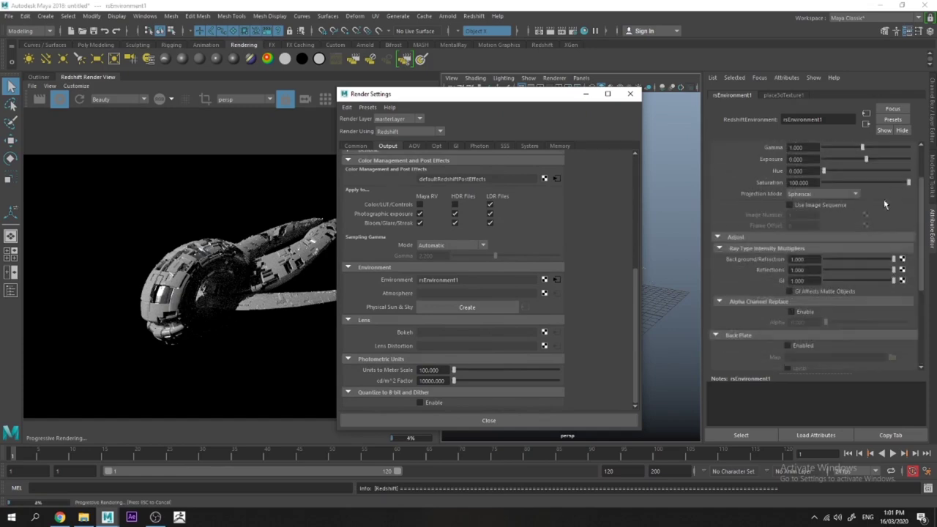
# Load Milkyway_Swan_Panorama.jpg as the environment map, with gamma 2.2 and exposure raised to about 0.56.
pyautogui.click(894, 183)
pyautogui.click(112, 126)
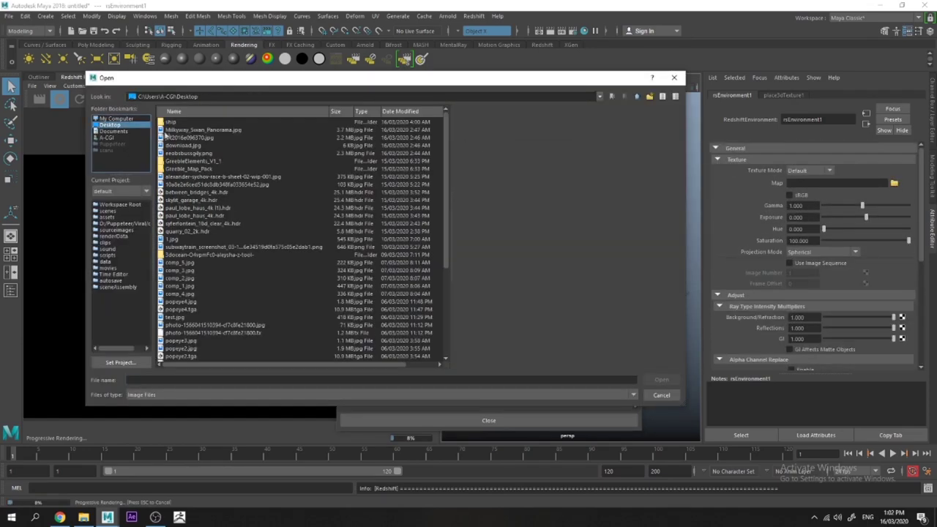
pyautogui.doubleClick(184, 131)
pyautogui.click(590, 94)
pyautogui.moveTo(881, 206); pyautogui.dragTo(862, 222)
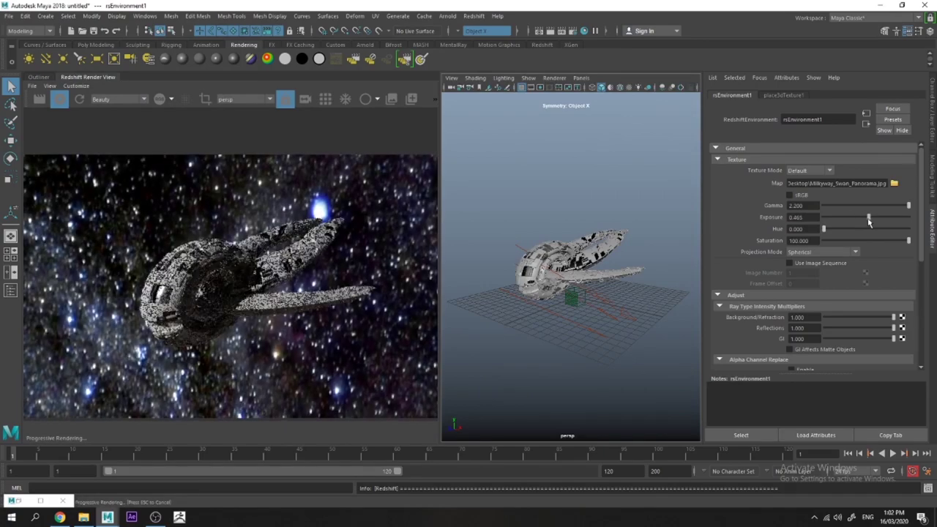
# Enable the environment's back plate and load jsc2016e096370.jpg from the Desktop as its map.
pyautogui.scroll(-5, 752, 266)
pyautogui.click(788, 257)
pyautogui.click(891, 269)
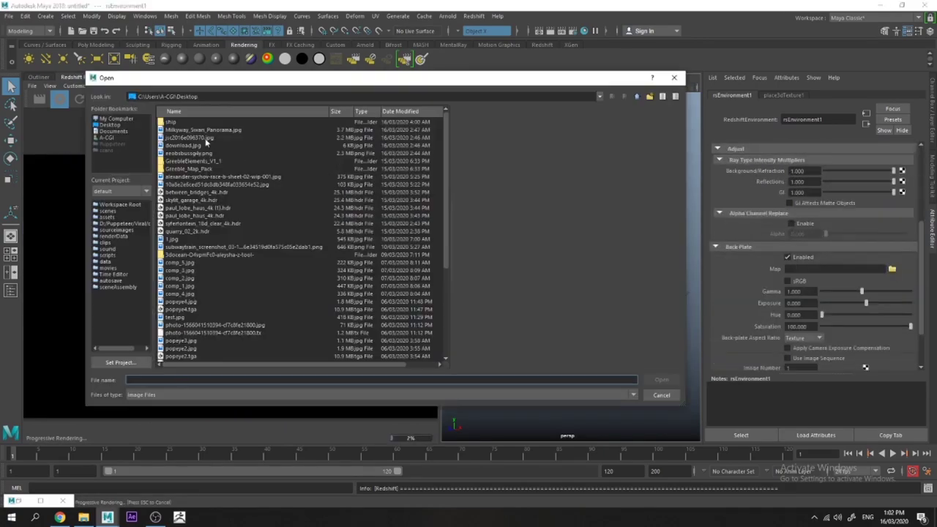
pyautogui.click(191, 140)
pyautogui.click(661, 379)
# Set the environment texture's hue to about 163 and saturation to about 45, and lower its exposure.
pyautogui.moveTo(575, 276)
pyautogui.keyDown('alt'); pyautogui.mouseDown()
pyautogui.moveTo(581, 256)
pyautogui.moveTo(574, 265)
pyautogui.mouseUp(); pyautogui.keyUp('alt')
pyautogui.scroll(5, 778, 237)
pyautogui.moveTo(828, 230); pyautogui.dragTo(860, 231)
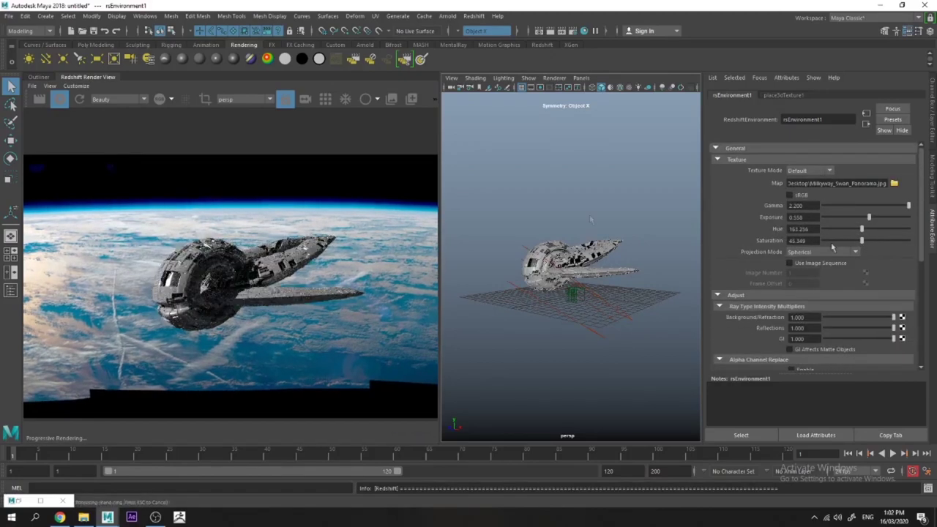
pyautogui.moveTo(869, 218)
pyautogui.mouseDown()
pyautogui.moveTo(879, 219)
pyautogui.moveTo(864, 217)
pyautogui.mouseUp()
# Soften the highlights of the main plating's blinn1 with eccentricity 0.532, specular roll off 0.578 and a darker specular color.
pyautogui.click(549, 207)
pyautogui.keyDown('alt'); pyautogui.moveTo(549, 207); pyautogui.dragTo(510, 286); pyautogui.keyUp('alt')
pyautogui.rightClick(511, 286)
pyautogui.click(502, 464)
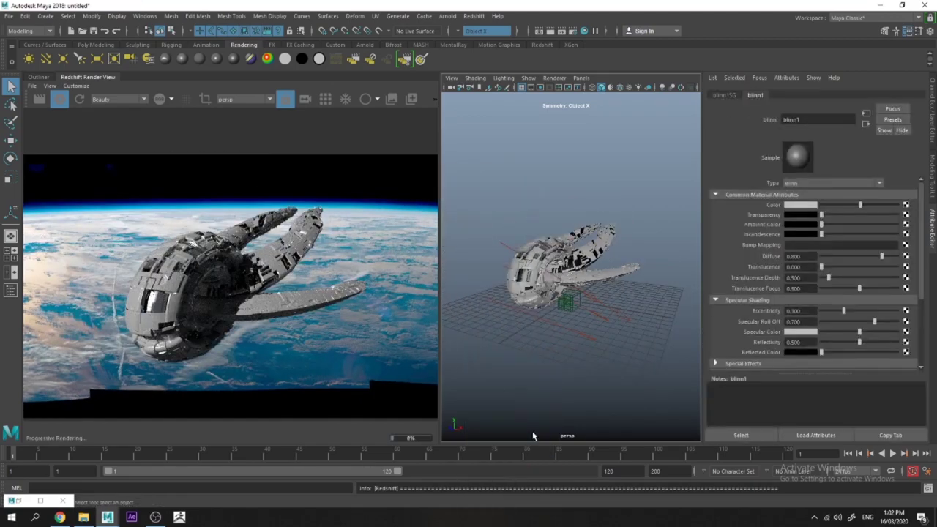
pyautogui.moveTo(854, 312)
pyautogui.mouseDown()
pyautogui.moveTo(874, 310)
pyautogui.moveTo(835, 335)
pyautogui.moveTo(843, 314)
pyautogui.moveTo(830, 313)
pyautogui.moveTo(865, 315)
pyautogui.mouseUp()
pyautogui.moveTo(520, 263); pyautogui.dragTo(524, 464, button='right')
pyautogui.moveTo(865, 311)
pyautogui.mouseDown()
pyautogui.moveTo(855, 310)
pyautogui.moveTo(863, 311)
pyautogui.mouseUp()
pyautogui.moveTo(875, 322); pyautogui.dragTo(841, 322)
pyautogui.moveTo(859, 332); pyautogui.dragTo(855, 313)
# Raise the eccentricity, lower the specular roll off and darken the specular color of the large inset plate's material.
pyautogui.scroll(4, 545, 278)
pyautogui.moveTo(469, 286); pyautogui.dragTo(460, 464, button='right')
pyautogui.click(469, 288)
pyautogui.moveTo(469, 287); pyautogui.dragTo(486, 464, button='right')
pyautogui.moveTo(844, 311); pyautogui.dragTo(868, 311)
pyautogui.moveTo(874, 322); pyautogui.dragTo(845, 323)
pyautogui.moveTo(859, 332); pyautogui.dragTo(831, 335)
pyautogui.scroll(-4, 568, 341)
pyautogui.click(569, 343)
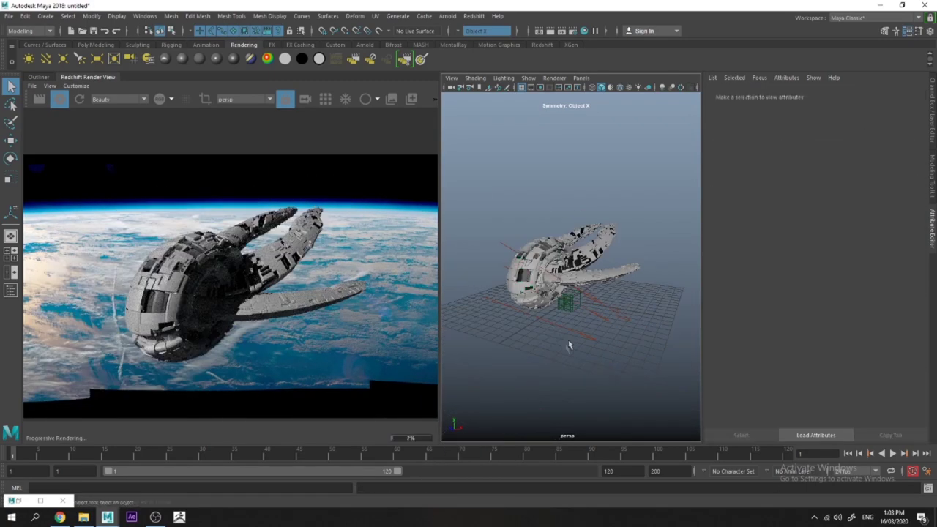
# Connect a Layered Texture to the color of the main plating's blinn1 and add a second, white layer.
pyautogui.keyDown('alt'); pyautogui.moveTo(554, 339); pyautogui.dragTo(550, 337); pyautogui.keyUp('alt')
pyautogui.scroll(2, 556, 341)
pyautogui.moveTo(489, 276); pyautogui.dragTo(496, 464, button='right')
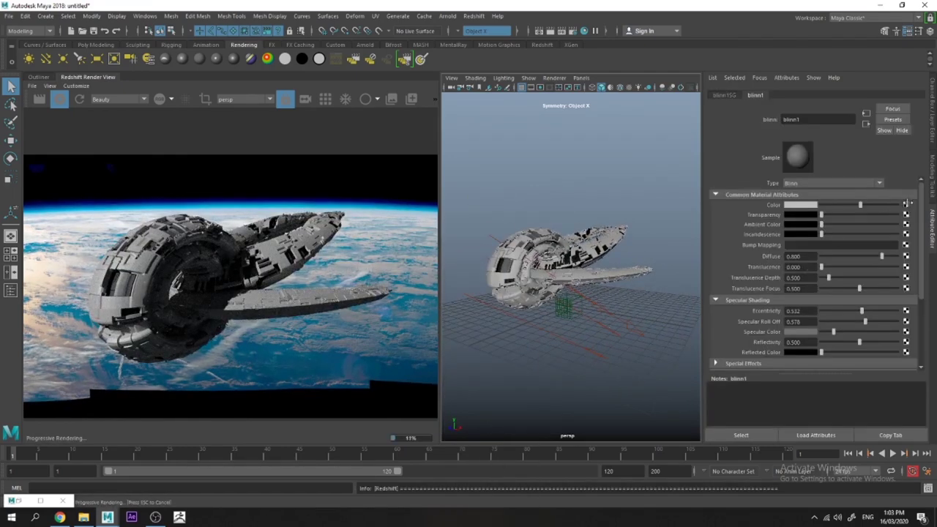
pyautogui.click(906, 204)
pyautogui.write('lay')
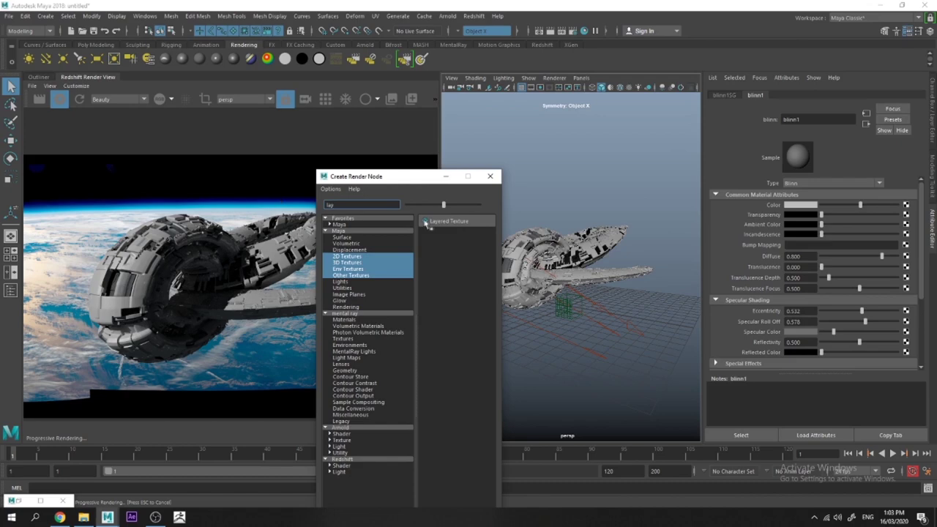
pyautogui.click(426, 223)
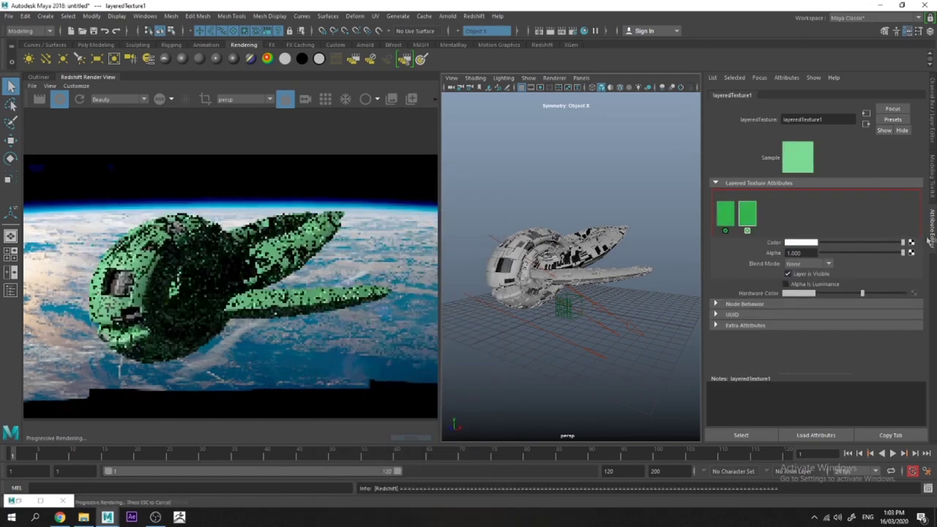
# Connect a RedshiftCurvature node to the alpha of the layered texture's green layer.
pyautogui.click(725, 214)
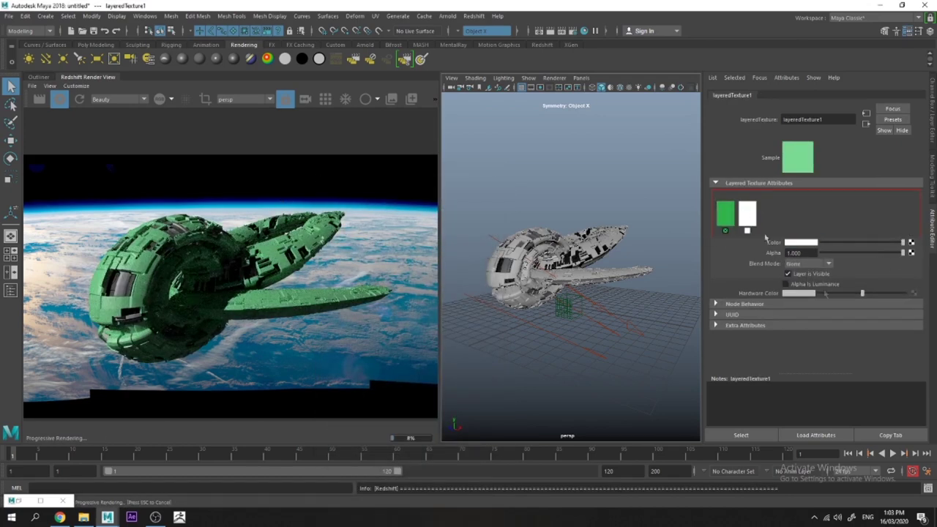
pyautogui.click(807, 264)
pyautogui.click(725, 213)
pyautogui.click(910, 253)
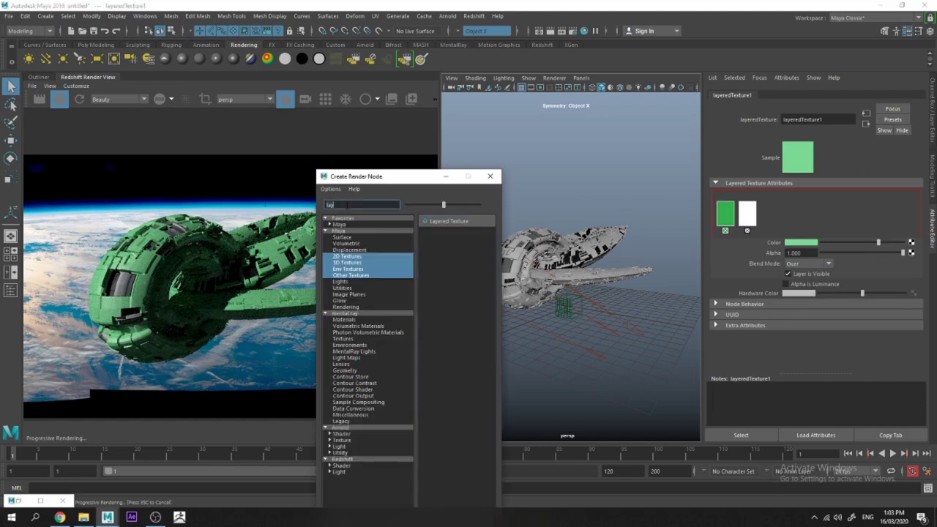
pyautogui.write('cur')
pyautogui.click(381, 459)
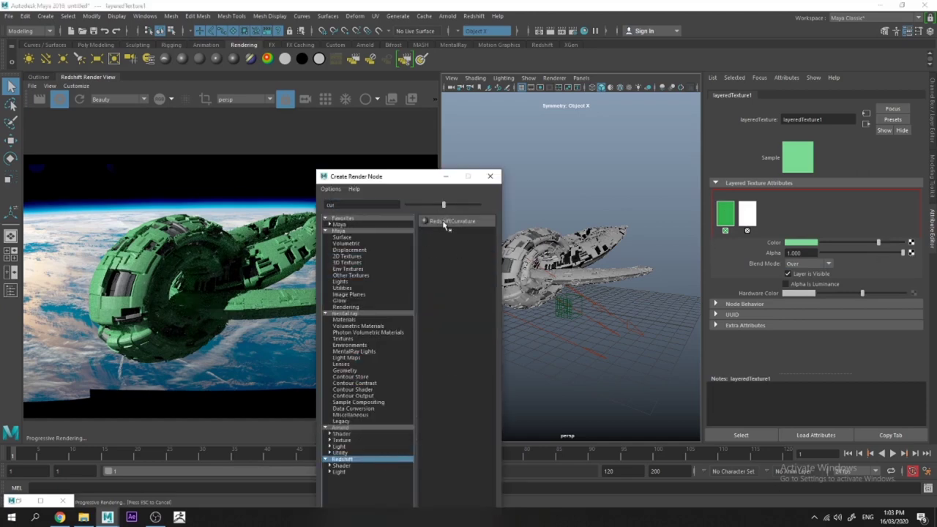
pyautogui.click(448, 221)
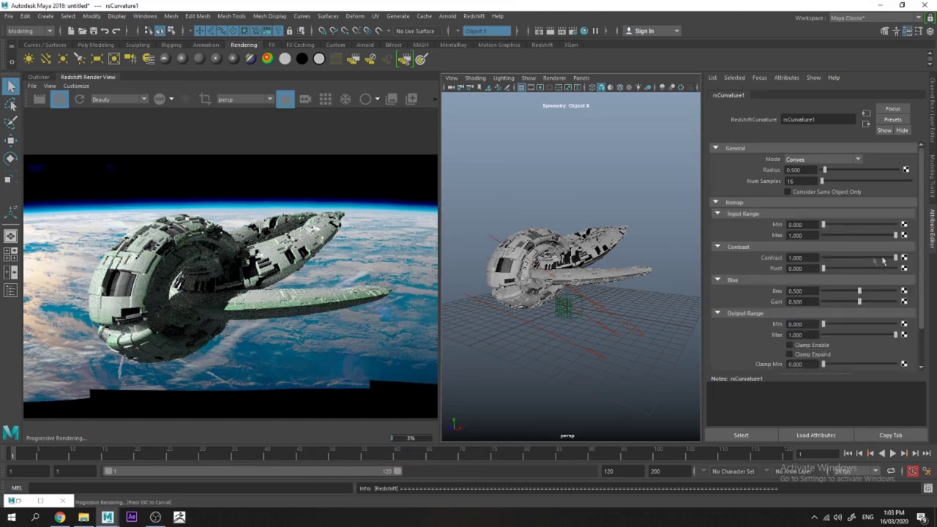
# Set the curvature's radius to about 0.2 and its input range maximum to about 0.27.
pyautogui.moveTo(885, 235)
pyautogui.mouseDown()
pyautogui.moveTo(830, 235)
pyautogui.moveTo(868, 236)
pyautogui.mouseUp()
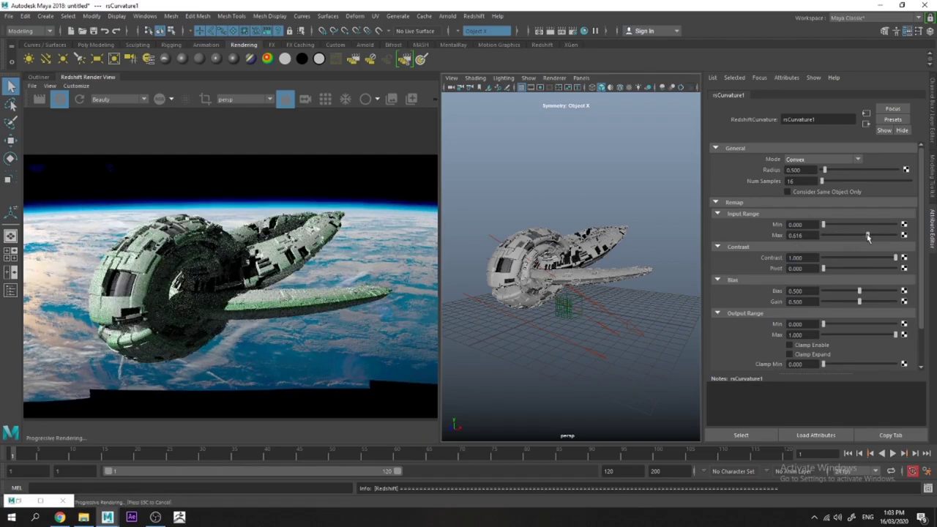
pyautogui.moveTo(824, 169); pyautogui.dragTo(823, 171)
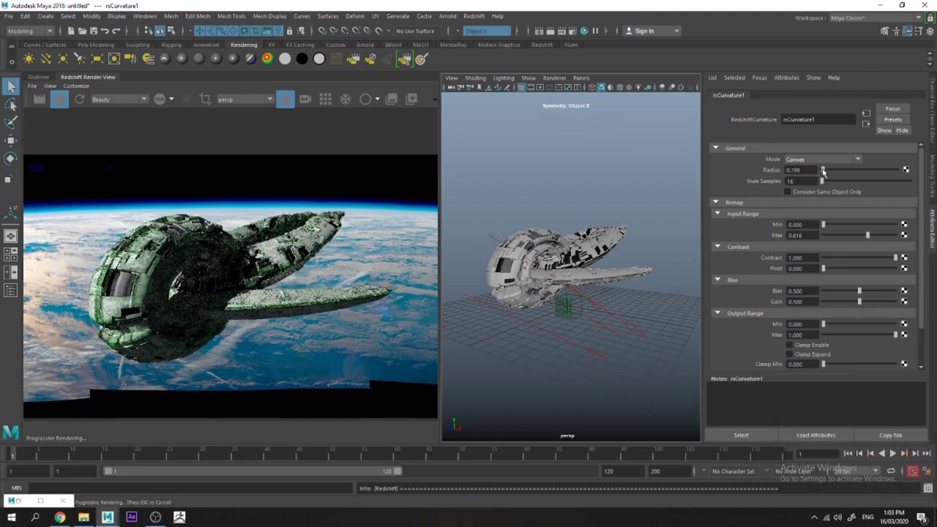
pyautogui.moveTo(867, 236); pyautogui.dragTo(846, 236)
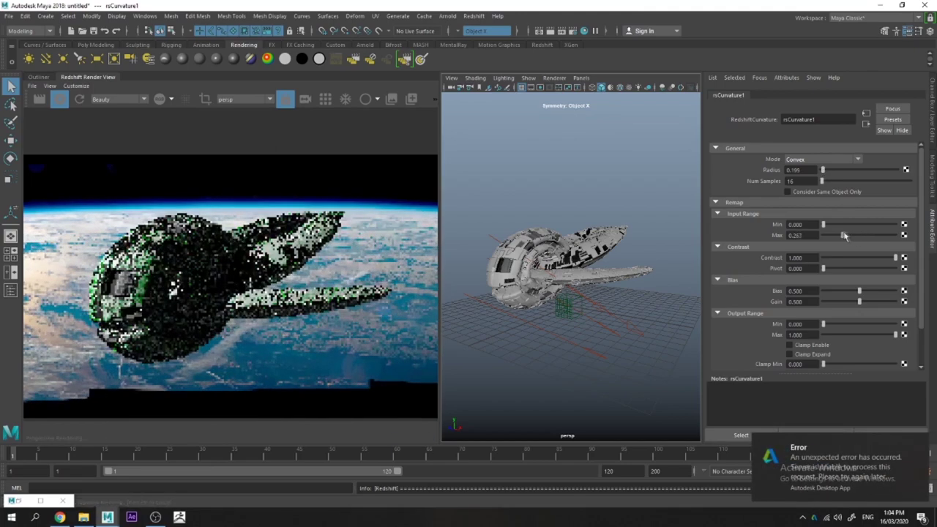
# Change the layered texture's green layer to a warm off-white with hue 29.764, saturation 0.109 and value 0.734.
pyautogui.click(866, 125)
pyautogui.click(823, 243)
pyautogui.click(812, 243)
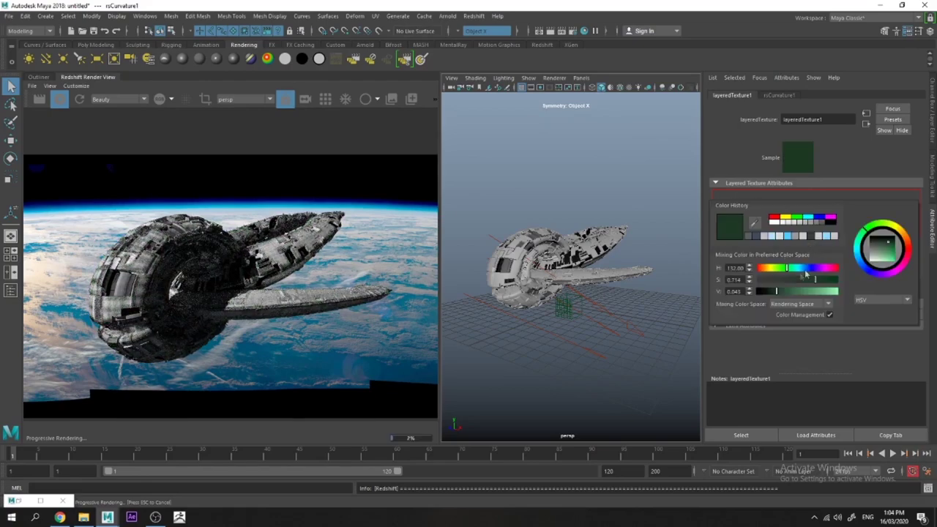
pyautogui.click(781, 280)
pyautogui.click(804, 268)
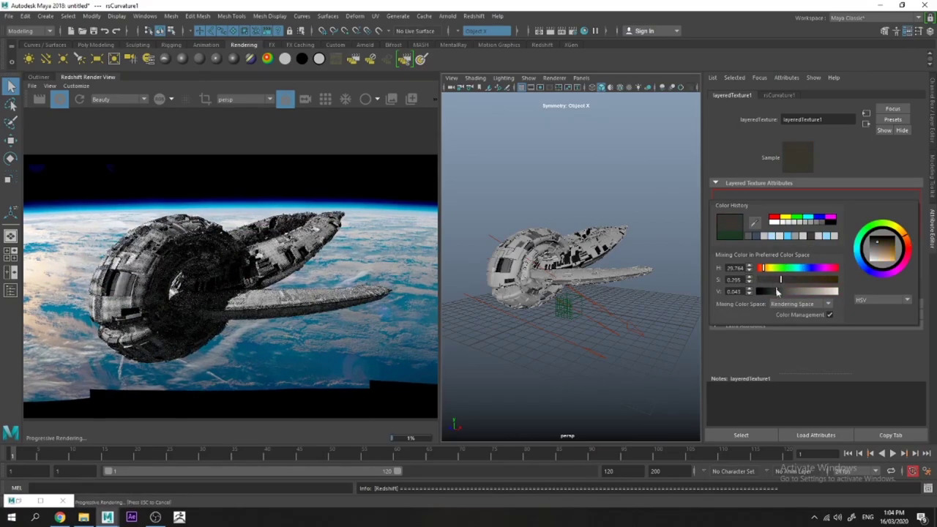
pyautogui.moveTo(777, 292); pyautogui.dragTo(831, 292)
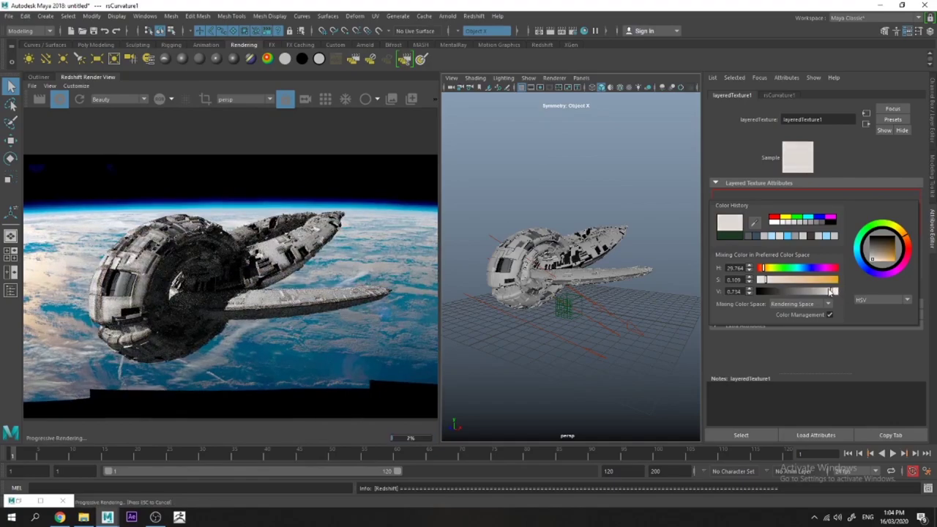
# Rotate the scene light to change the direction of the lighting on the ship's hull.
pyautogui.keyDown('alt'); pyautogui.moveTo(565, 320); pyautogui.dragTo(525, 300); pyautogui.keyUp('alt')
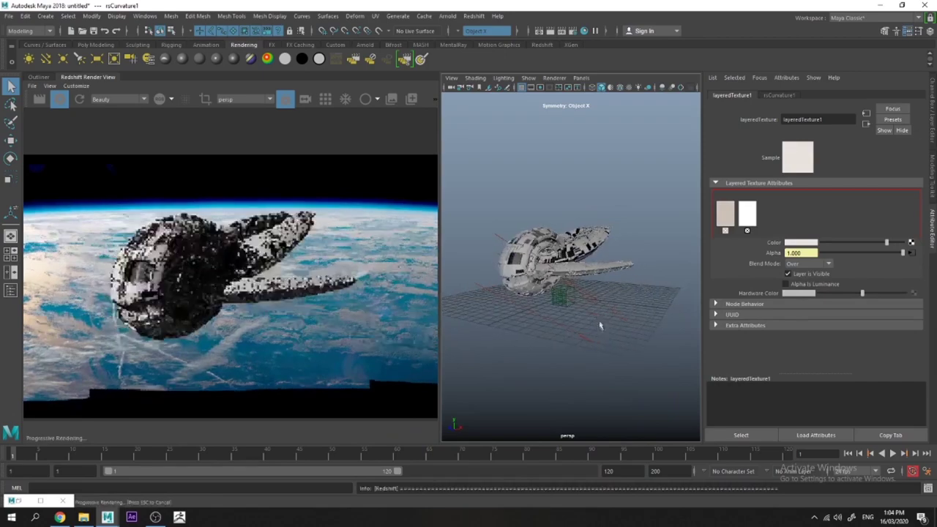
pyautogui.click(525, 299)
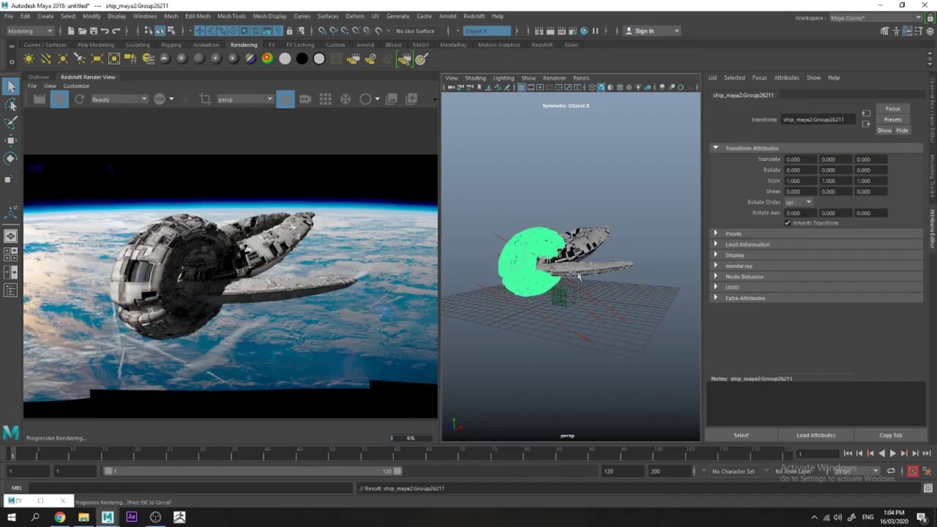
pyautogui.click(622, 278)
pyautogui.keyDown('alt'); pyautogui.moveTo(621, 238); pyautogui.dragTo(578, 213); pyautogui.keyUp('alt')
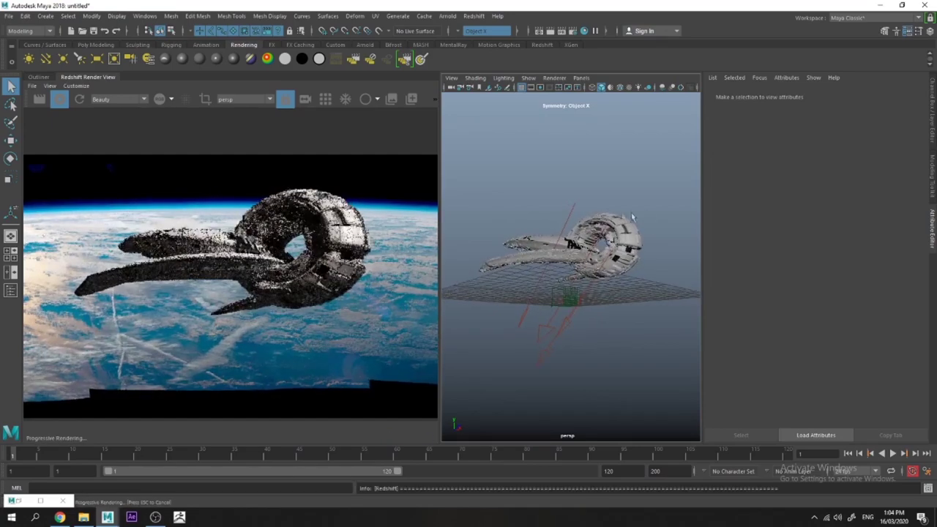
pyautogui.click(565, 296)
pyautogui.press('e')
pyautogui.moveTo(567, 299); pyautogui.dragTo(575, 318)
pyautogui.press('q')
# Select all of the ship's ring and wing meshes and create new UVs for them.
pyautogui.click(523, 273)
pyautogui.keyDown('shift'); pyautogui.click(523, 273); pyautogui.keyUp('shift')
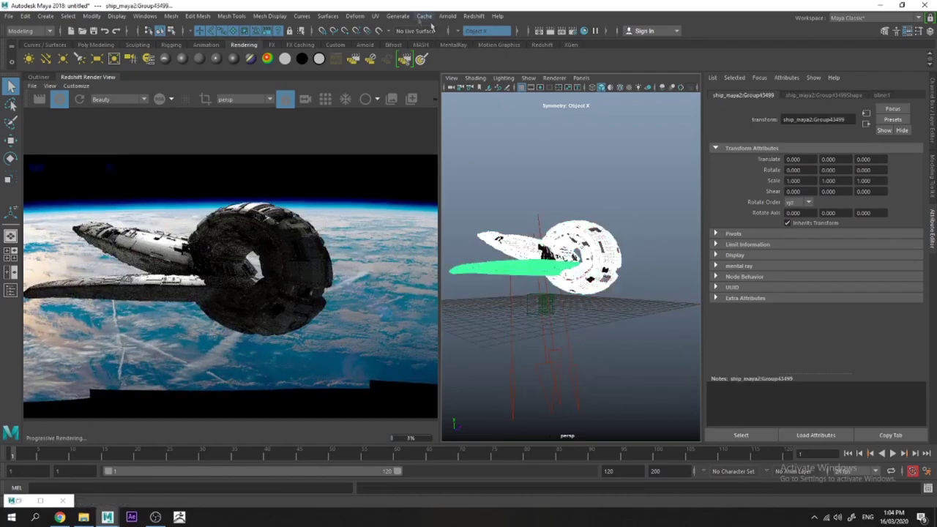
pyautogui.click(588, 206)
pyautogui.click(589, 236)
pyautogui.moveTo(480, 217)
pyautogui.mouseDown()
pyautogui.moveTo(574, 257)
pyautogui.moveTo(628, 311)
pyautogui.mouseUp()
pyautogui.keyDown('ctrl'); pyautogui.moveTo(515, 344); pyautogui.dragTo(646, 396); pyautogui.keyUp('ctrl')
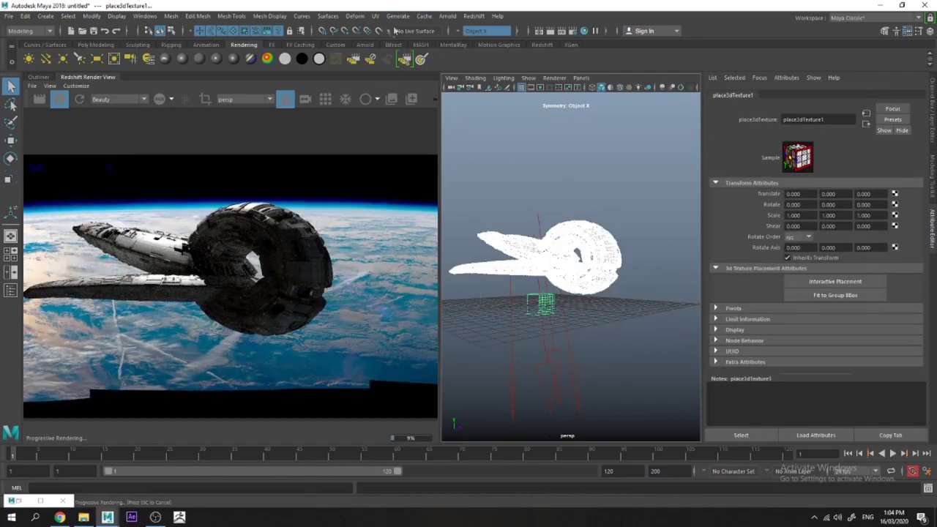
pyautogui.click(377, 16)
pyautogui.click(422, 74)
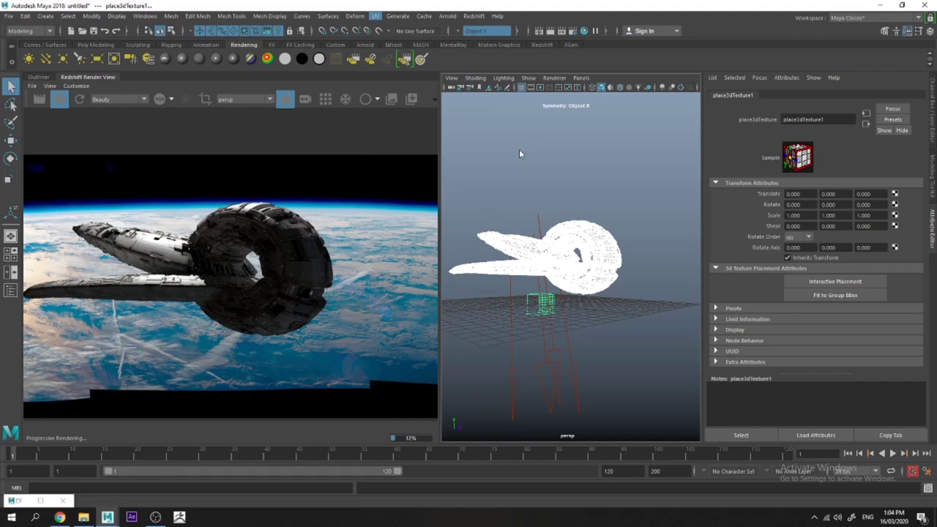